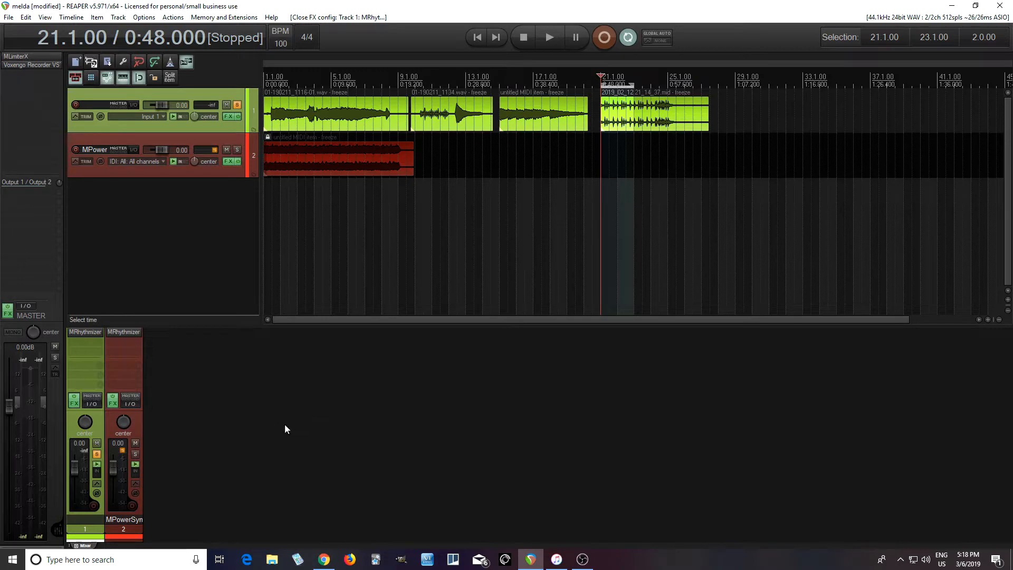
Open the MRhythmizerMB plugin on track 1 and collapse its crossover graph.
left_click(86, 331)
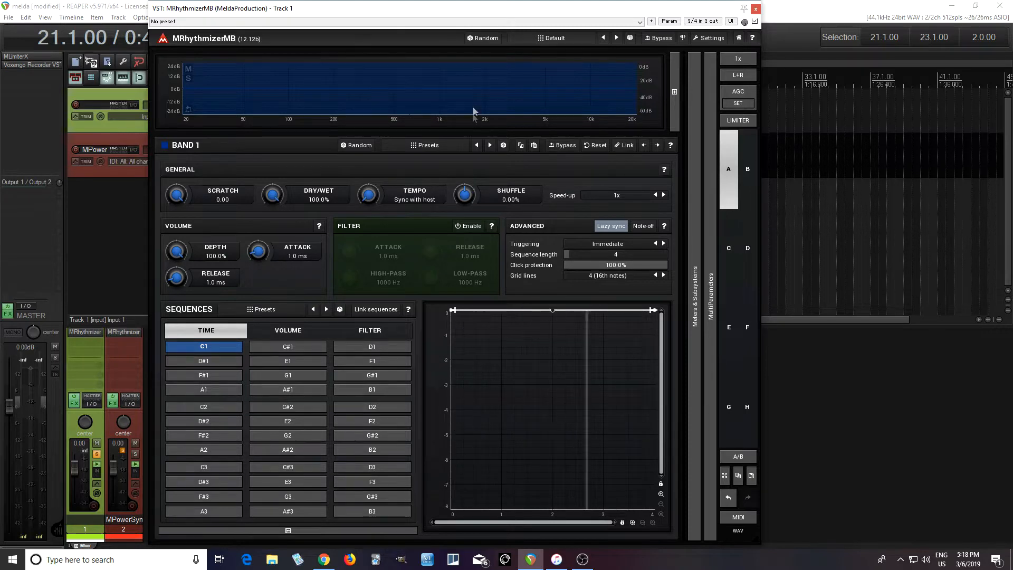
left_click(675, 92)
left_click_drag(494, 8, 547, 73)
Load the band preset "General (try enabling a modulator)" into band 1 and close the preset browser.
left_click(482, 140)
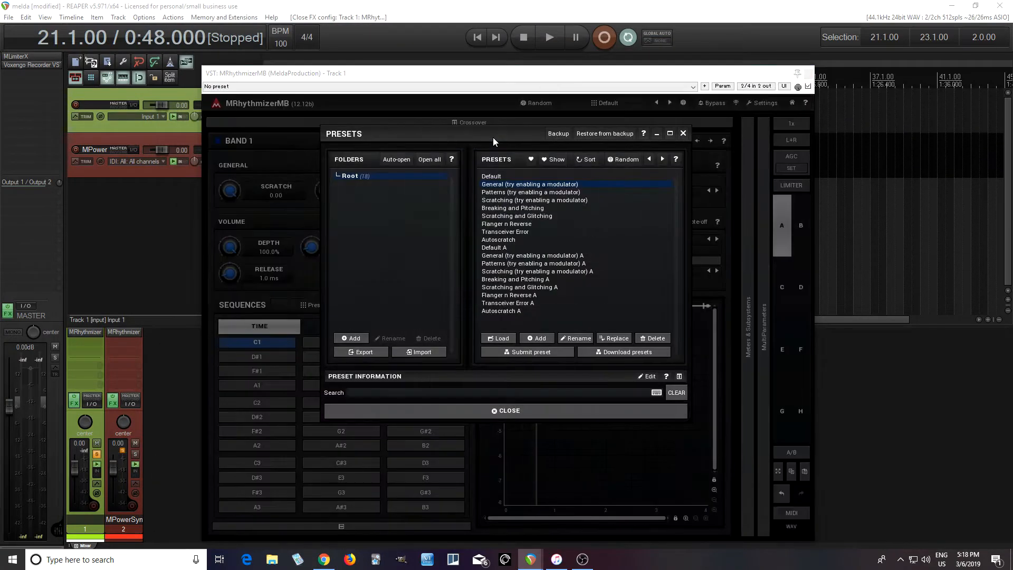
left_click(500, 185)
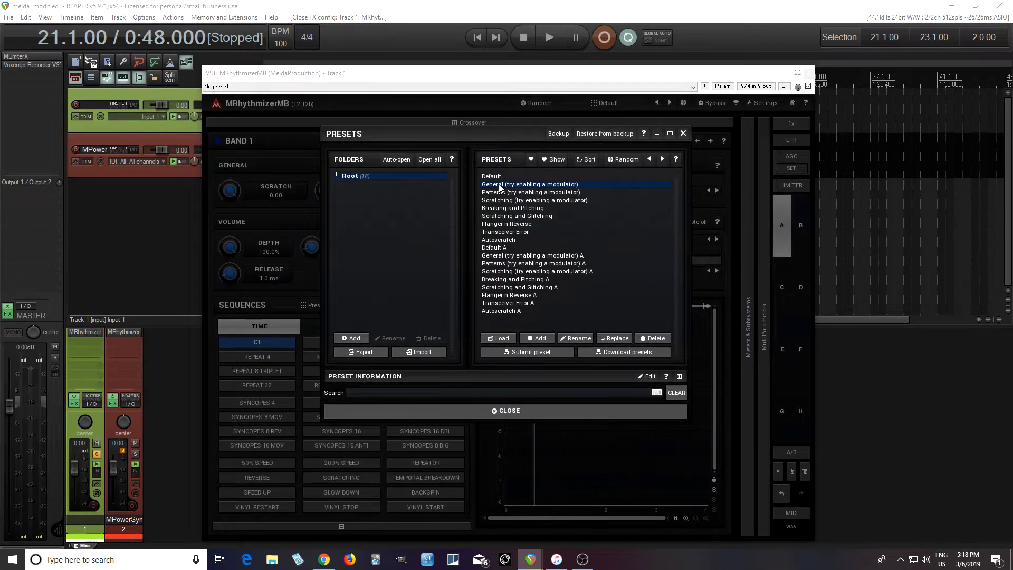
left_click(575, 406)
Play the loop and audition the time sequences Repeat 16, Repeat 2 Triplet and Syncopes 8 Anti, returning to C1 after each.
left_click_drag(519, 78, 503, 135)
left_click(552, 36)
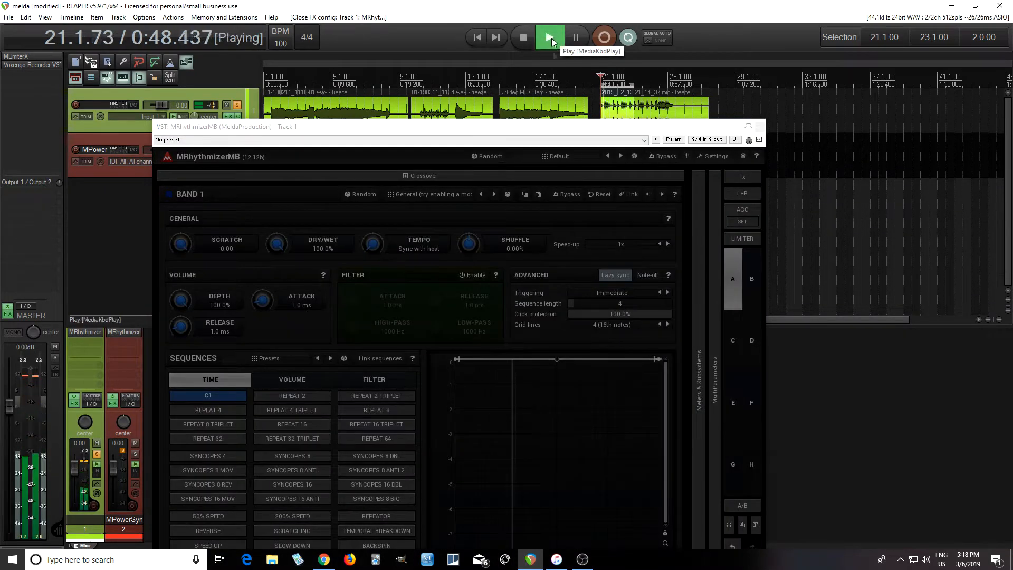
left_click(299, 426)
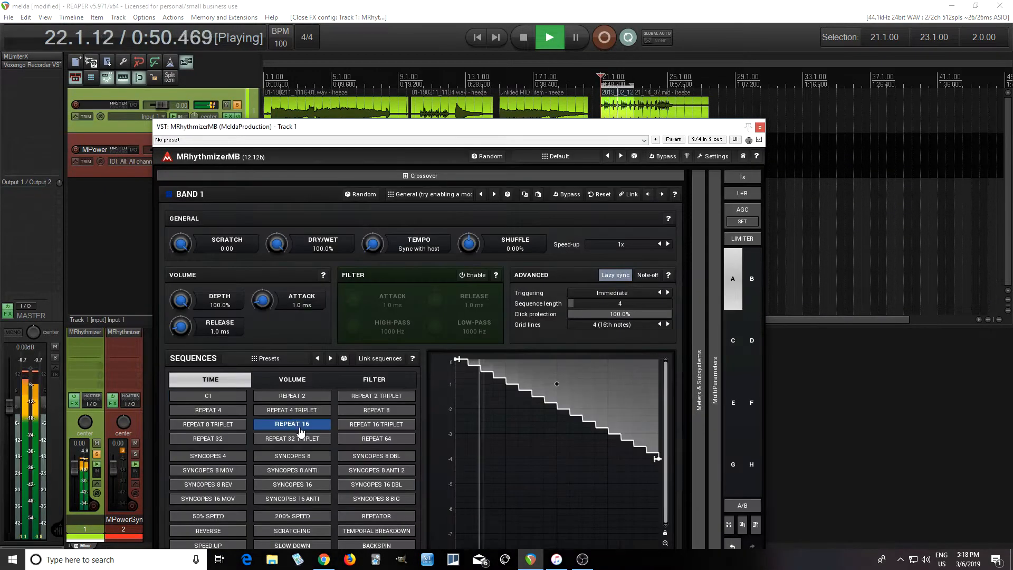
left_click(221, 396)
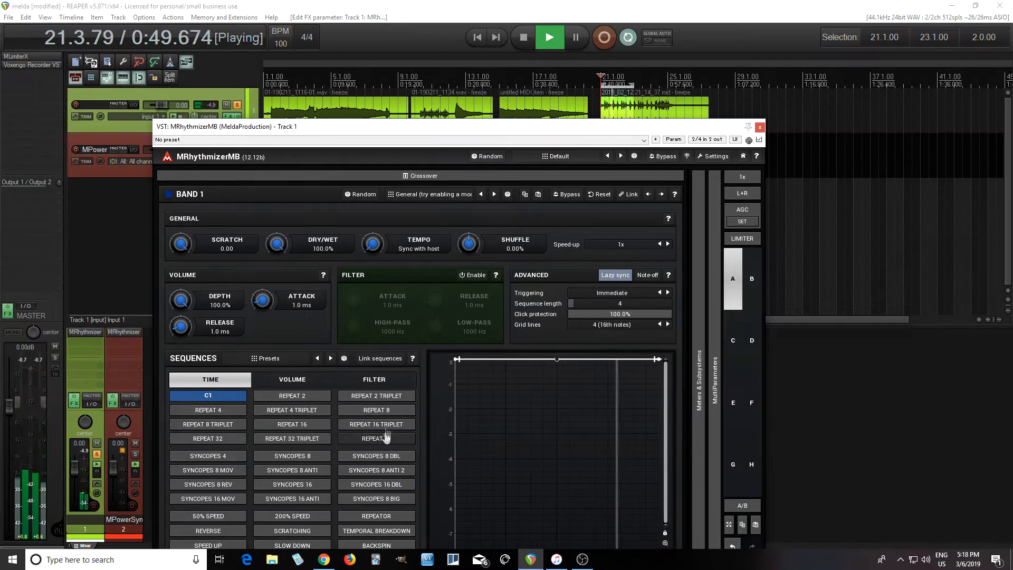
left_click(380, 396)
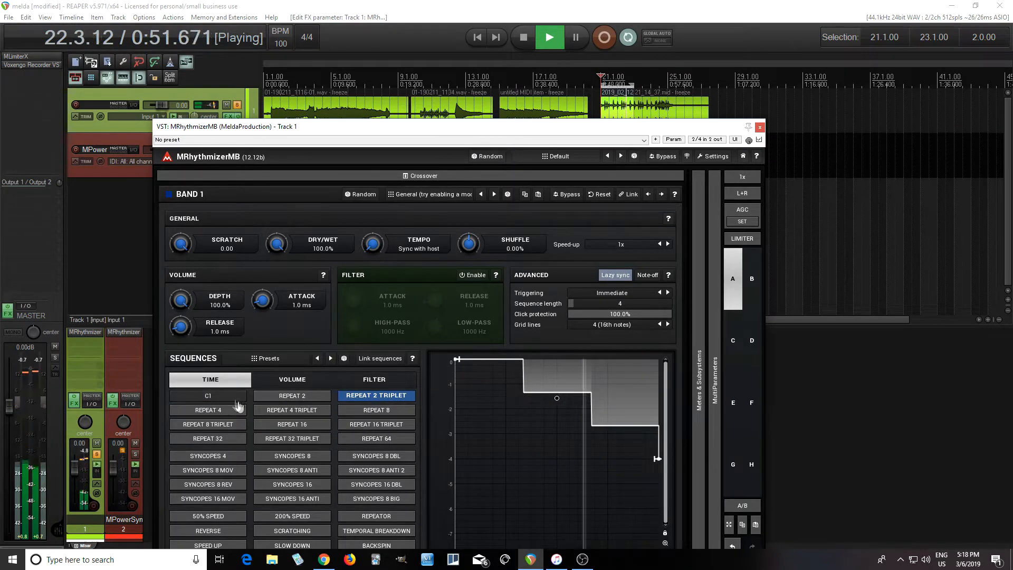
left_click(222, 397)
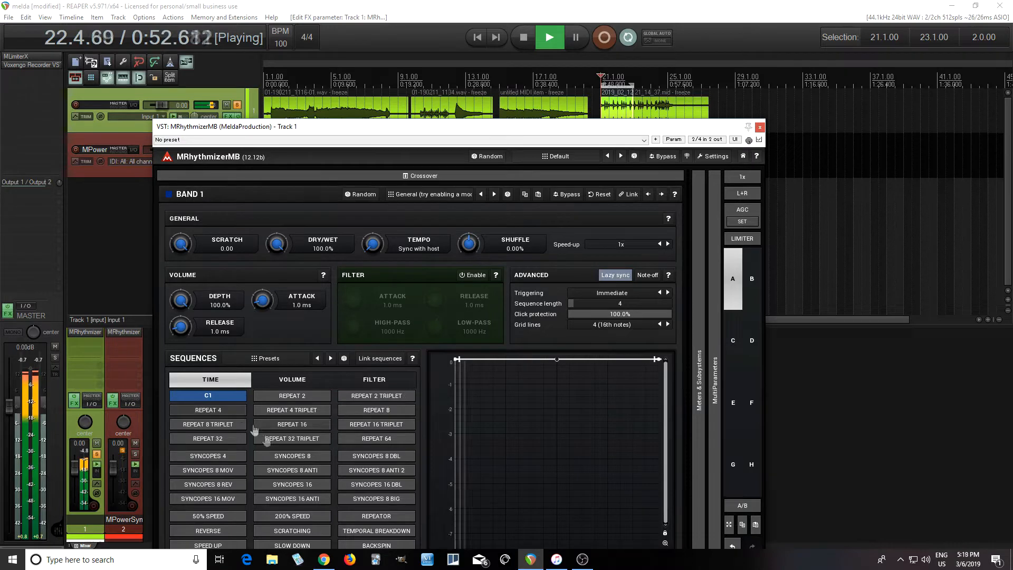
left_click(309, 471)
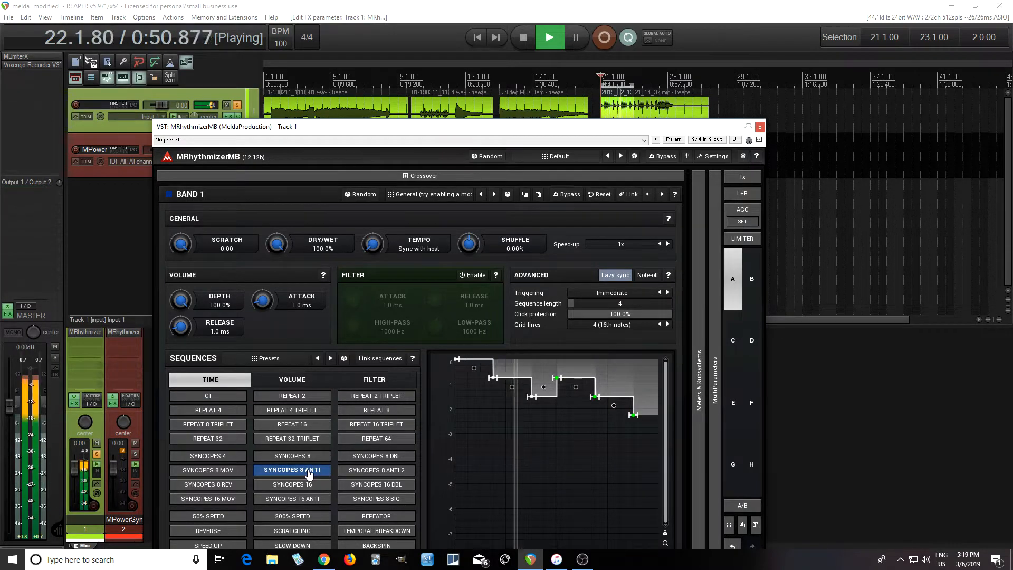
left_click(209, 397)
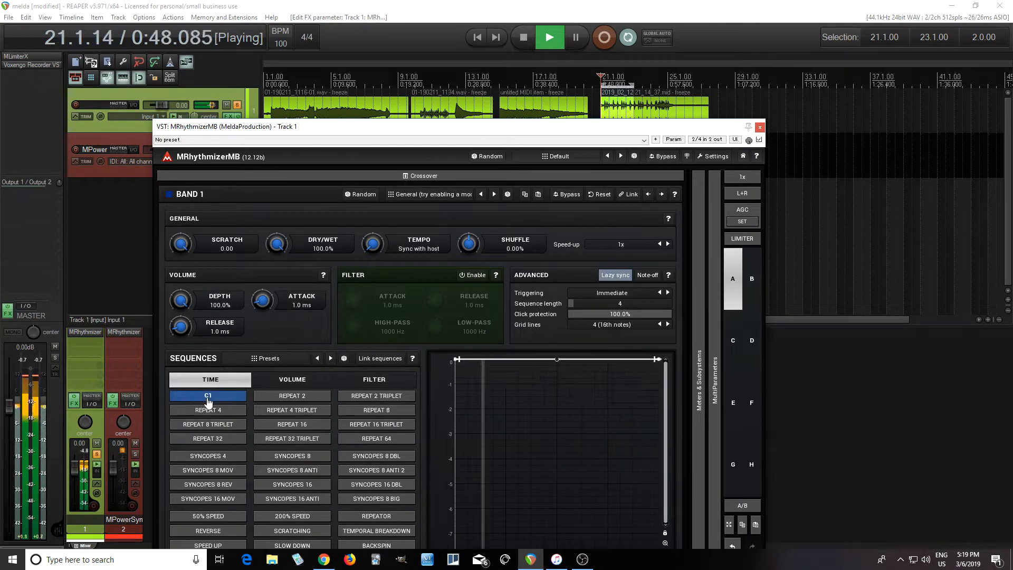
left_click(522, 37)
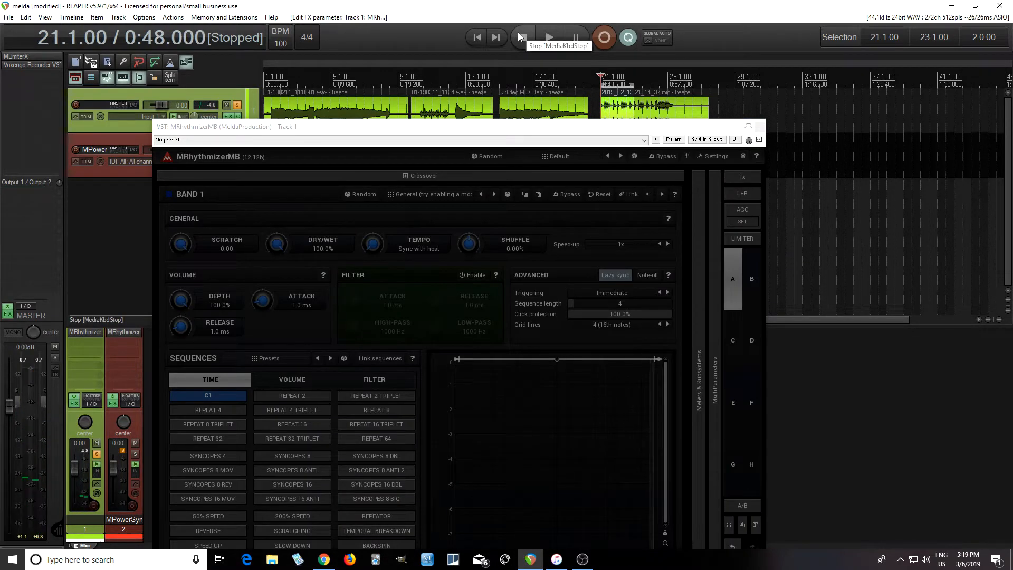
Look through the Volume and Filter sequence banks of band 1 and return to the Time bank.
left_click_drag(474, 130, 511, 65)
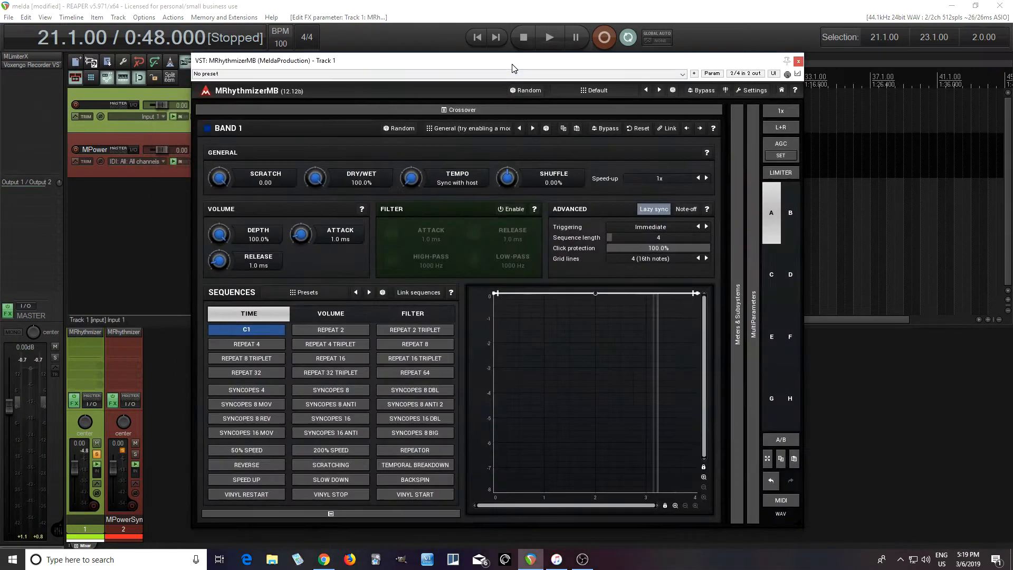
left_click(331, 316)
left_click(408, 316)
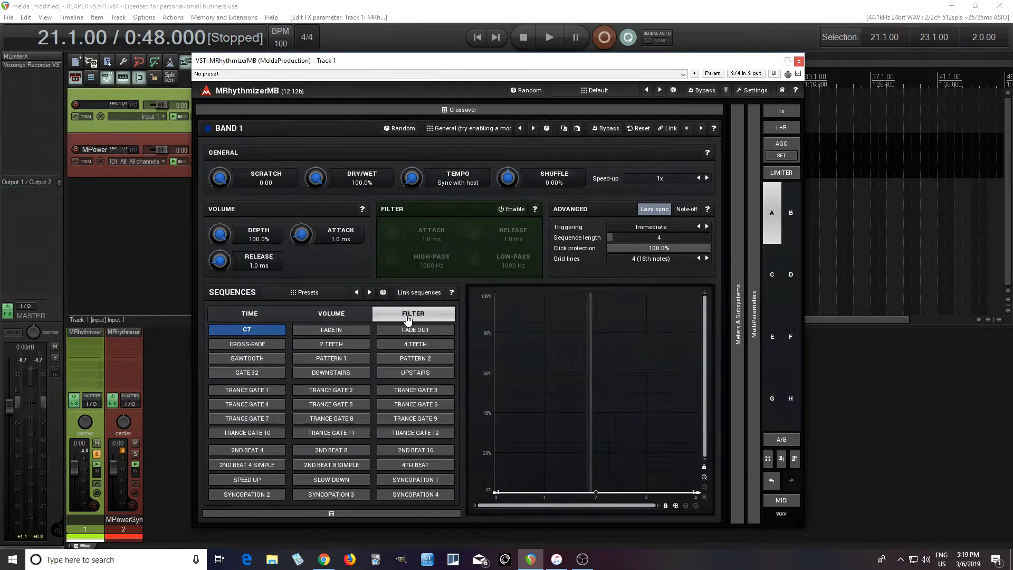
left_click(255, 317)
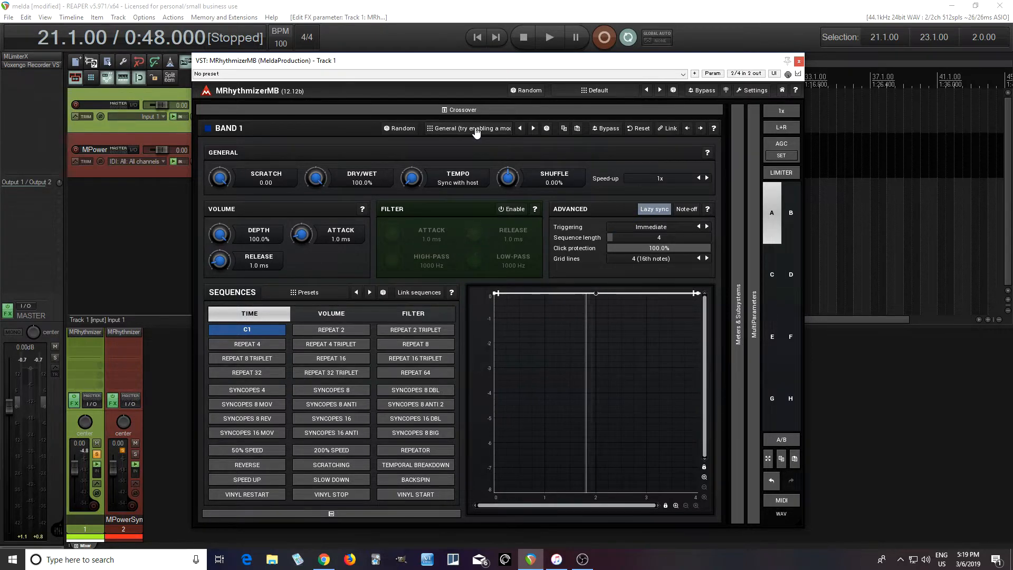
Load the global preset General 3 bands and close the preset browser.
left_click(604, 92)
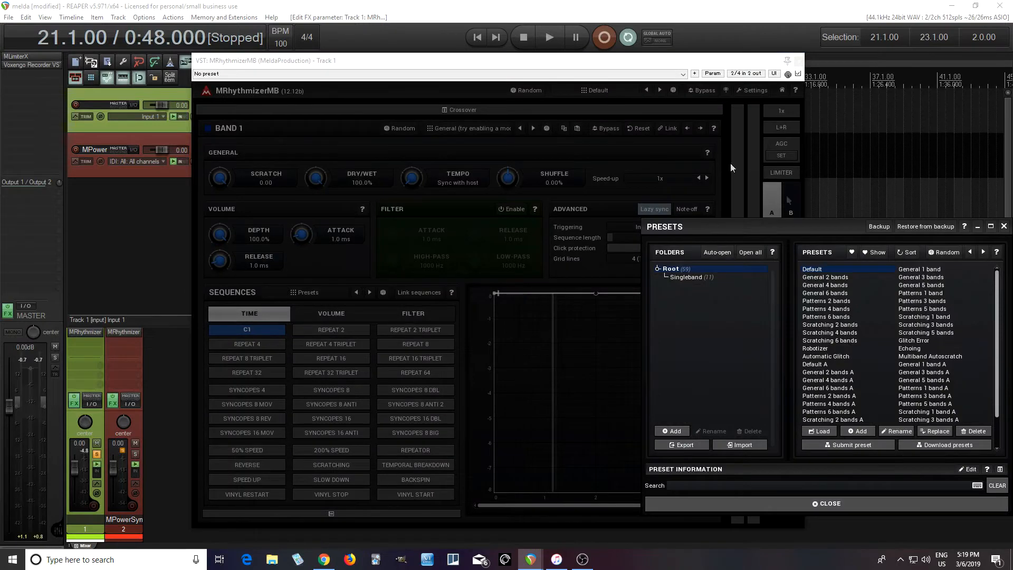
left_click(916, 278)
left_click(810, 505)
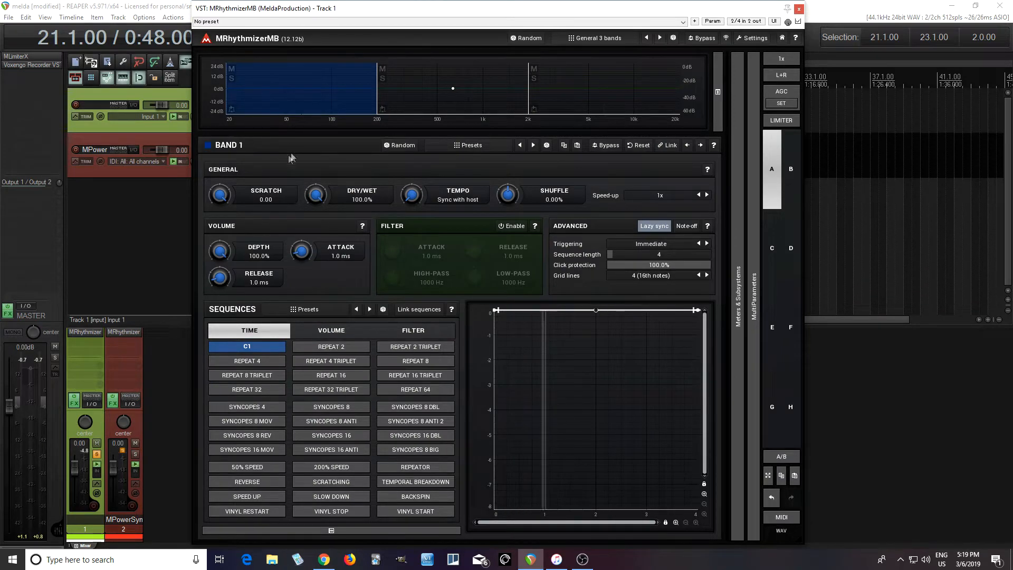
Select band 2 and band 3 in turn, and nudge the crossover between them slightly upward.
left_click(406, 103)
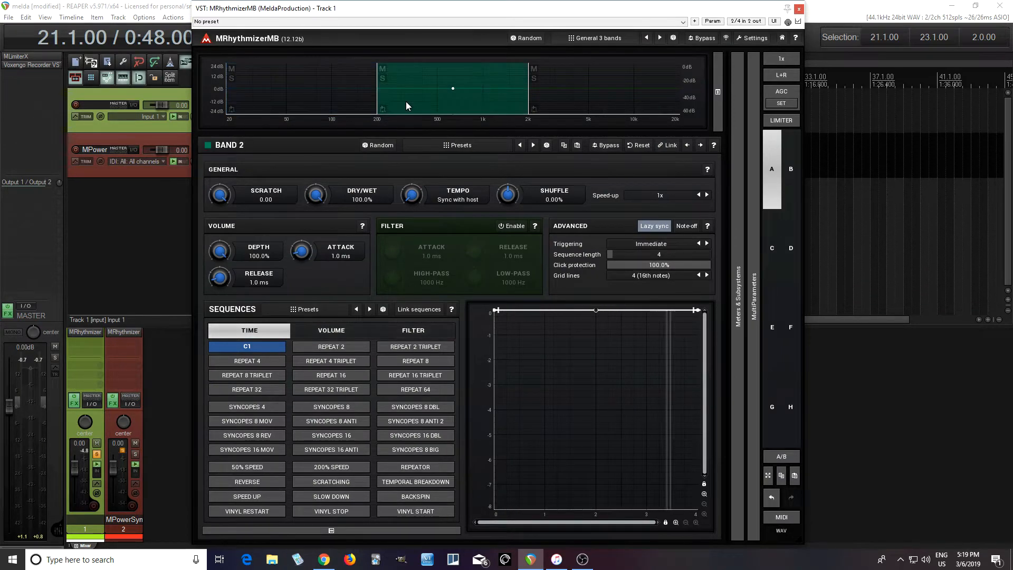
left_click(609, 96)
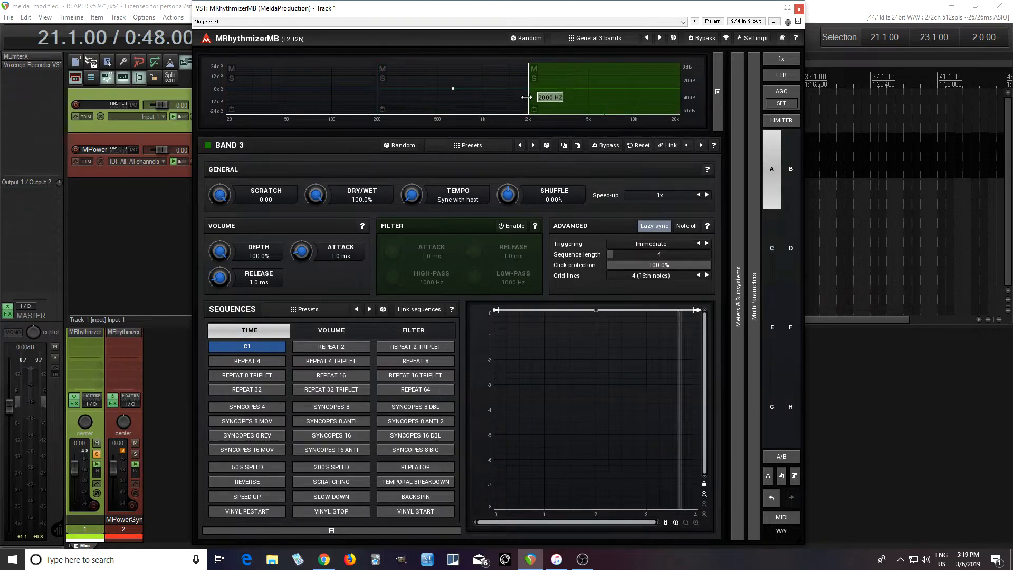
mouse_move(526, 96)
left_mouse_down()
mouse_move(563, 96)
mouse_move(516, 97)
mouse_move(530, 97)
left_mouse_up()
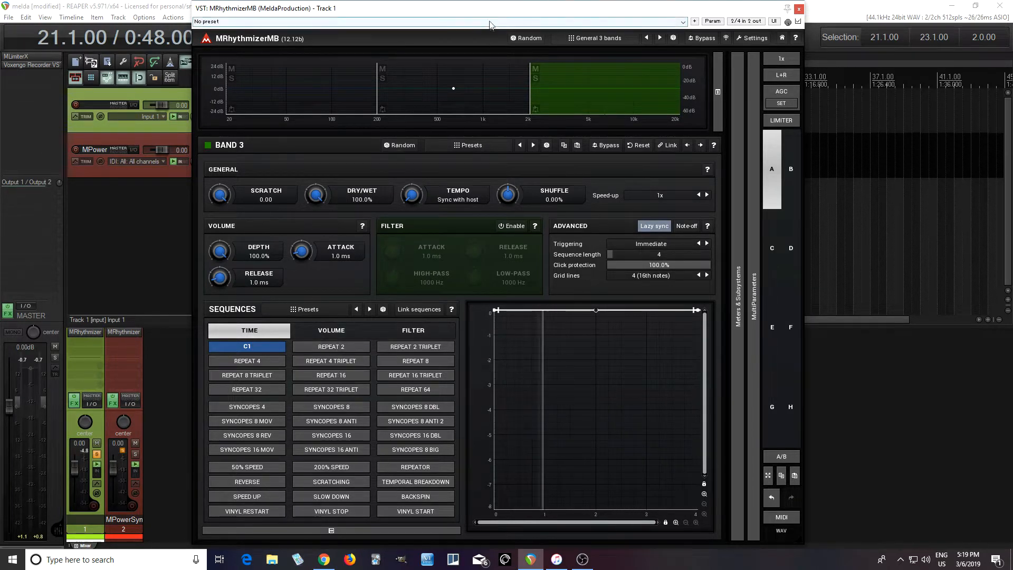
Select band 1 and audition its Repeat 16 and Repeat 8 time sequences during playback, returning to C1 after each.
left_click_drag(488, 12, 532, 157)
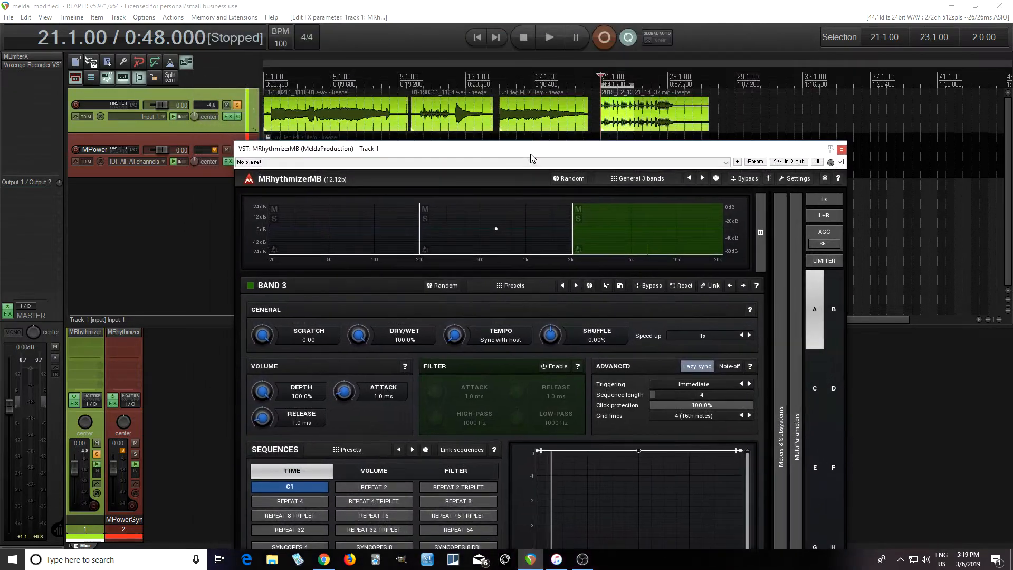
left_click(366, 243)
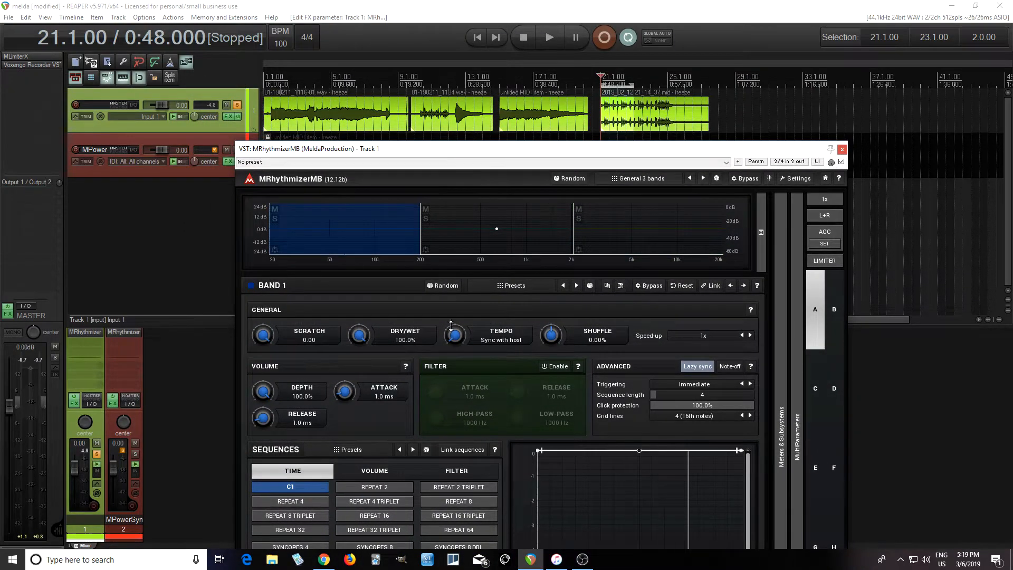
left_click_drag(523, 158, 525, 151)
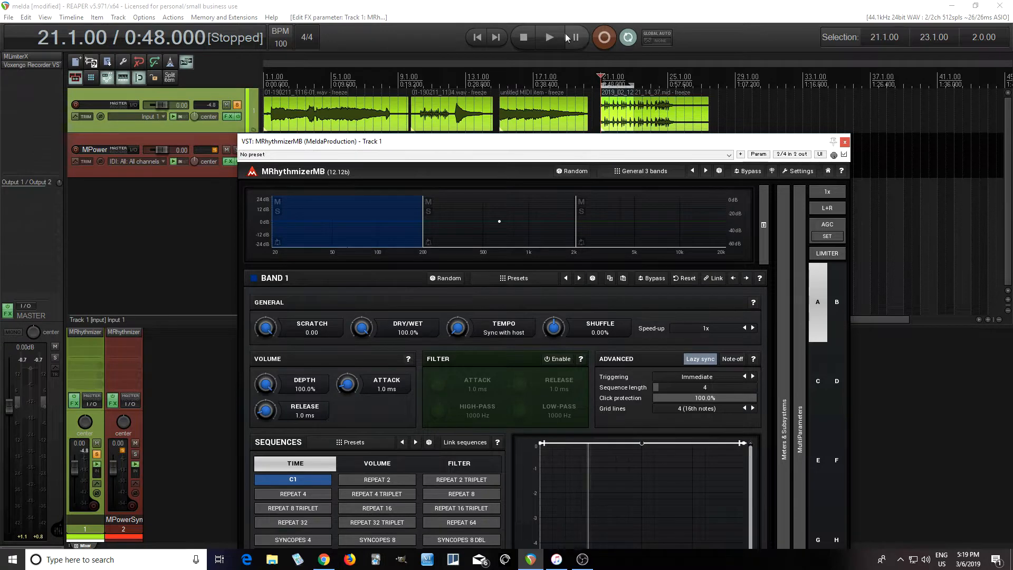
left_click(547, 37)
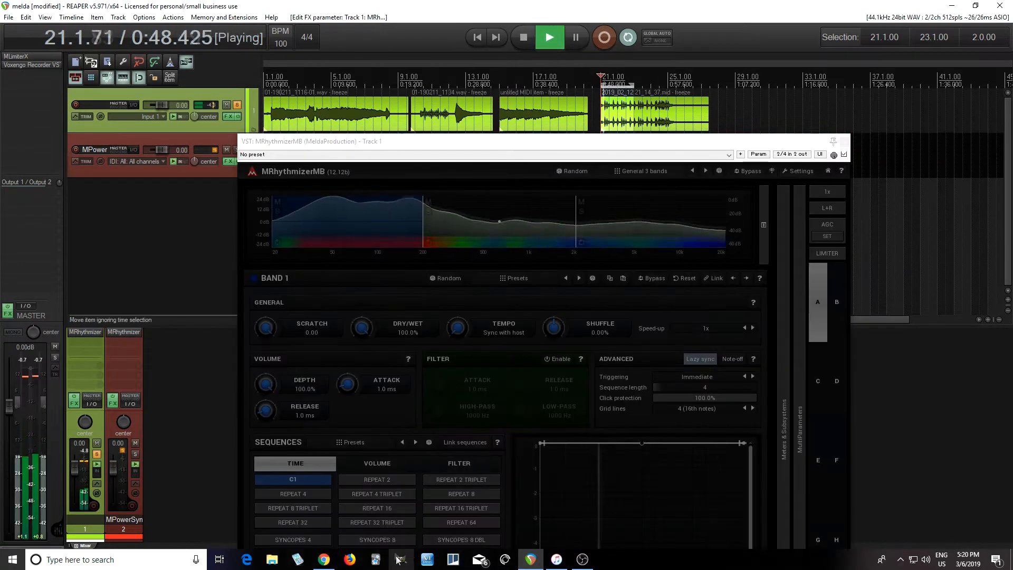
left_click(397, 509)
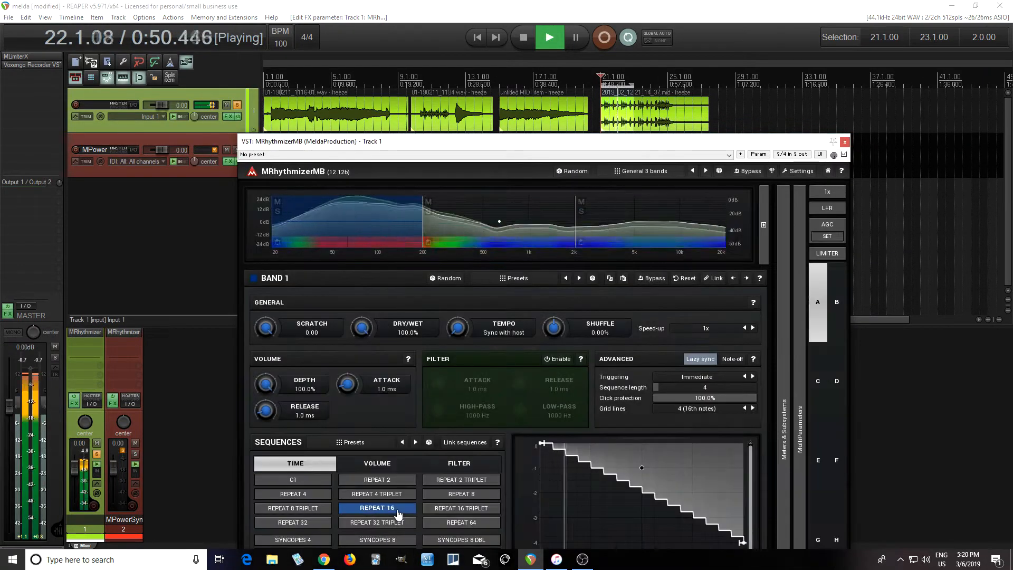
left_click(321, 484)
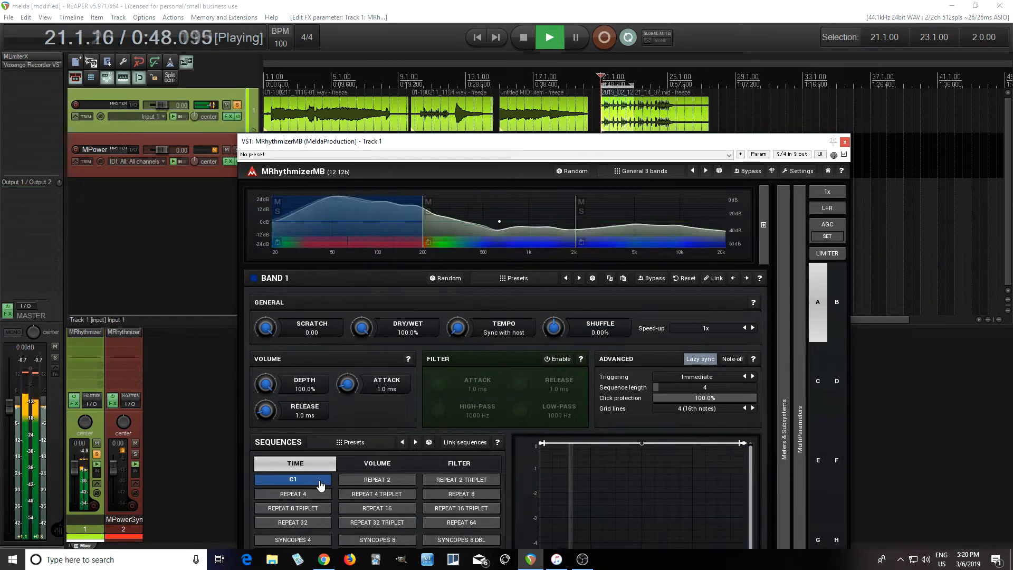
left_click(479, 498)
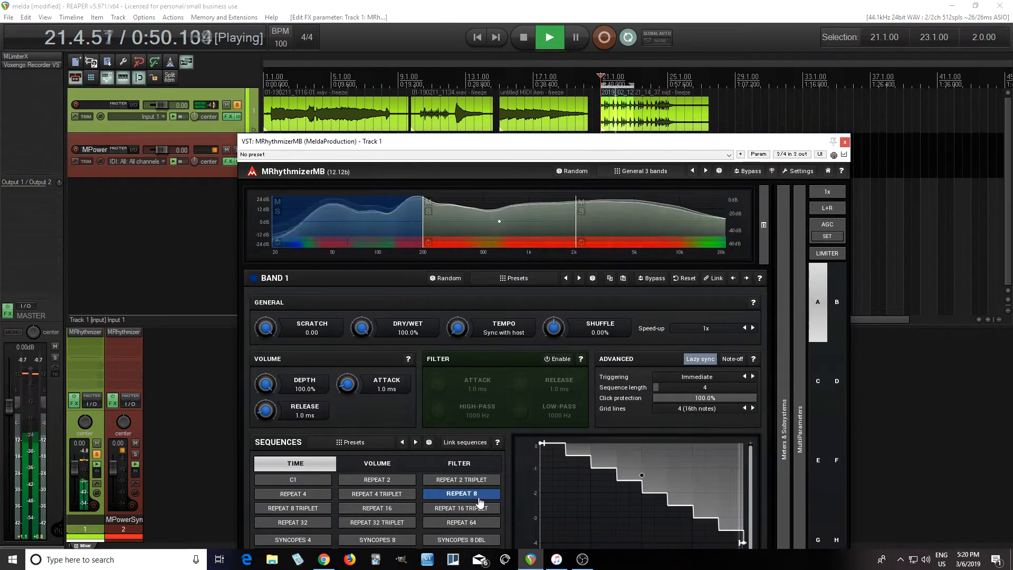
left_click(316, 480)
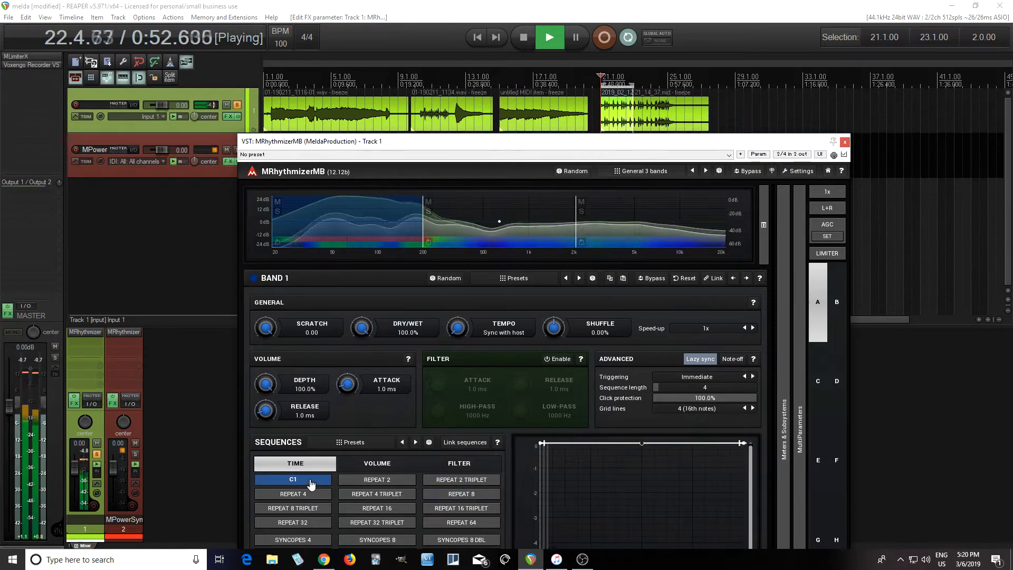
left_click(529, 51)
Select band 2 and audition its Repeat 8 Triplet and Repeat 16 Triplet time sequences during playback, returning to C1 after each.
left_click(500, 232)
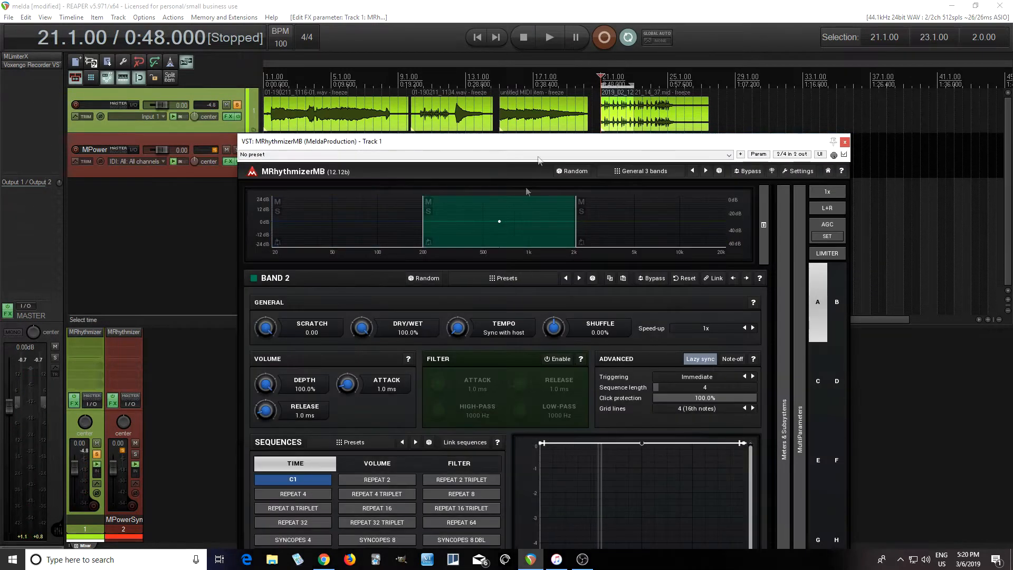
left_click(549, 38)
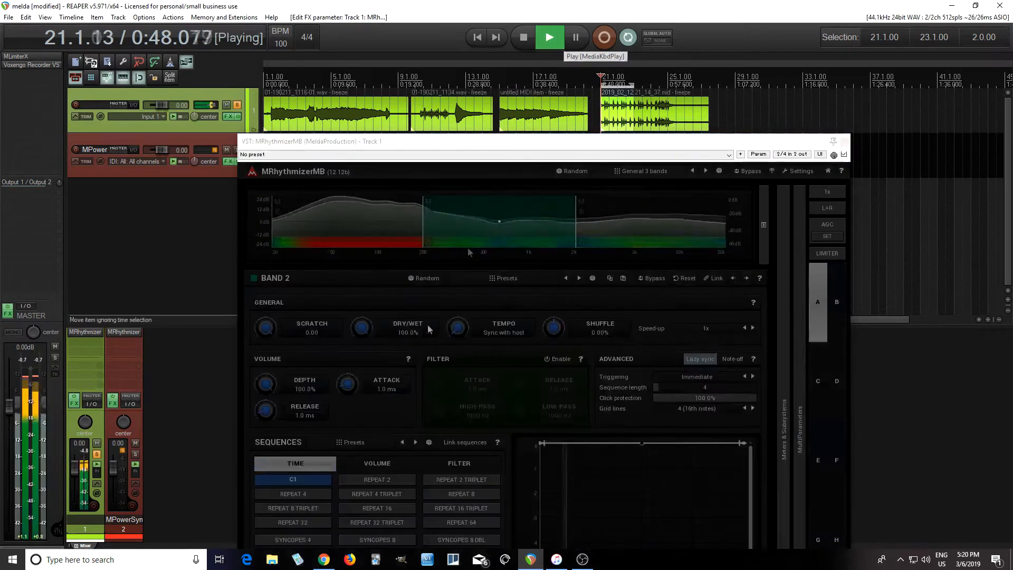
left_click(308, 509)
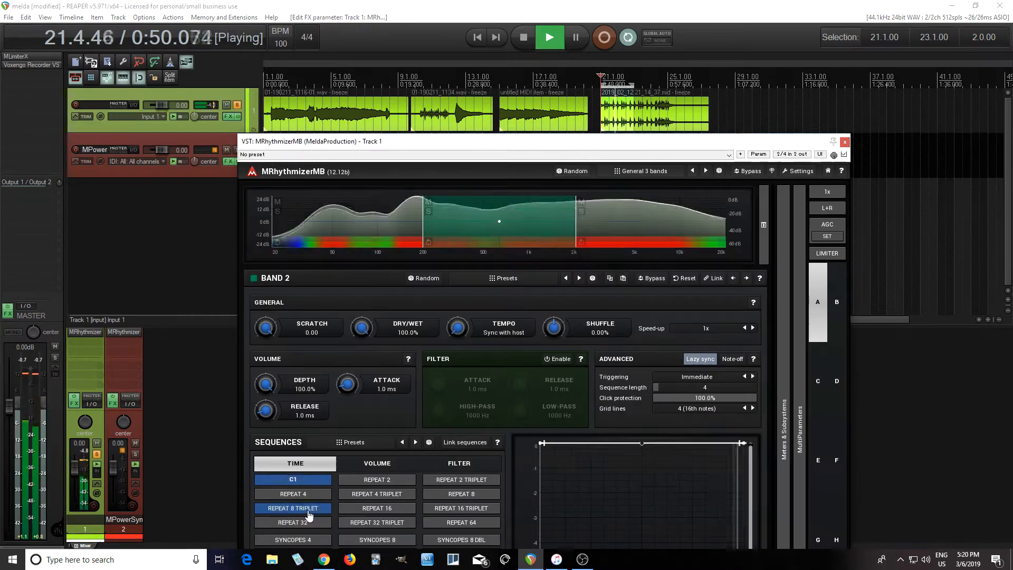
left_click(309, 481)
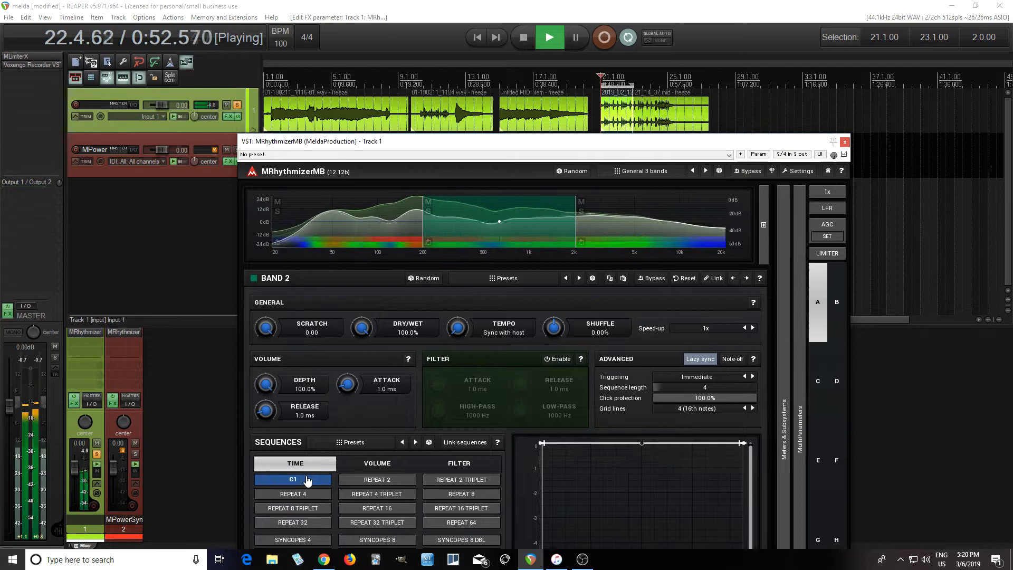
left_click(462, 507)
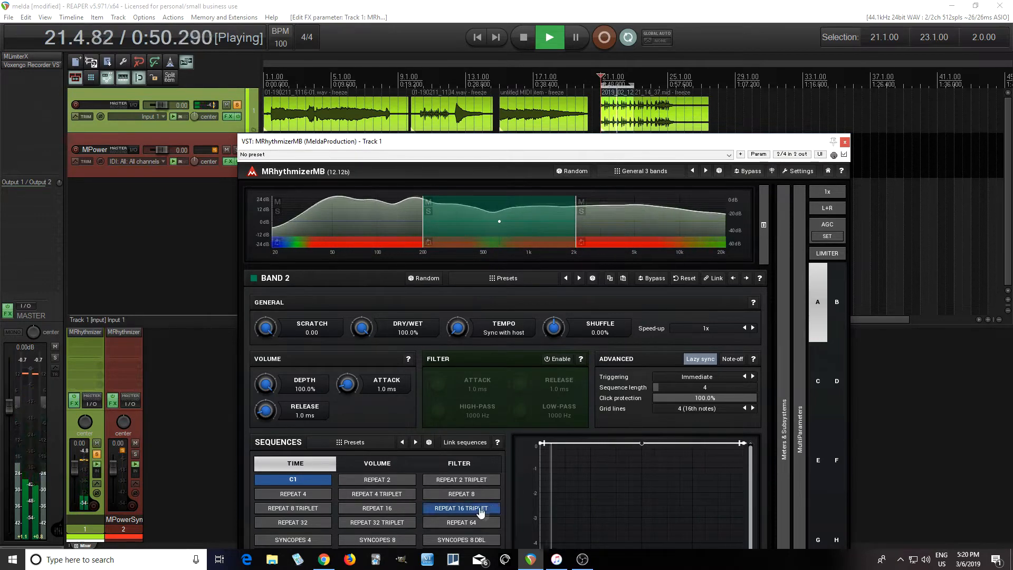
left_click(293, 480)
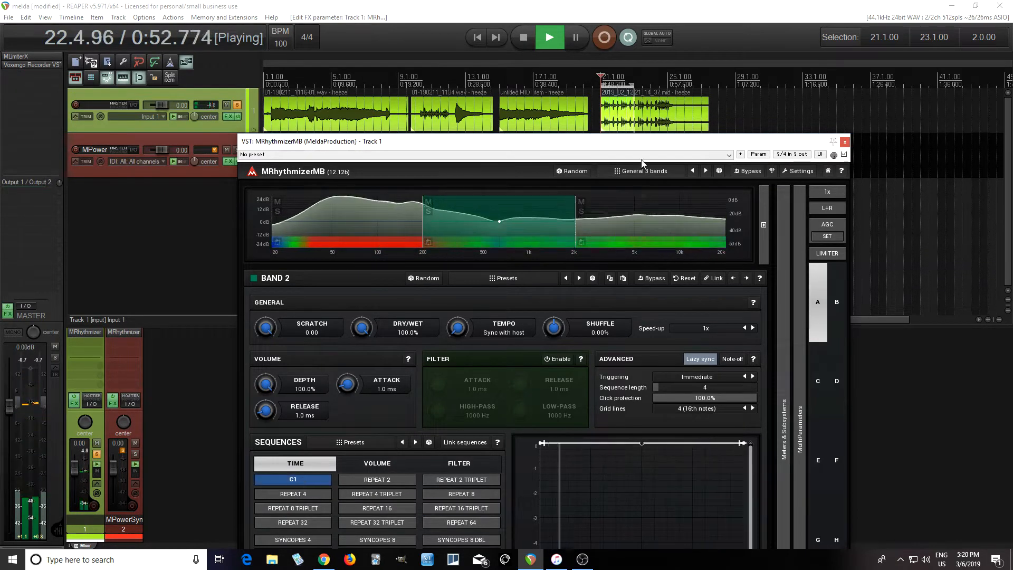
key("space")
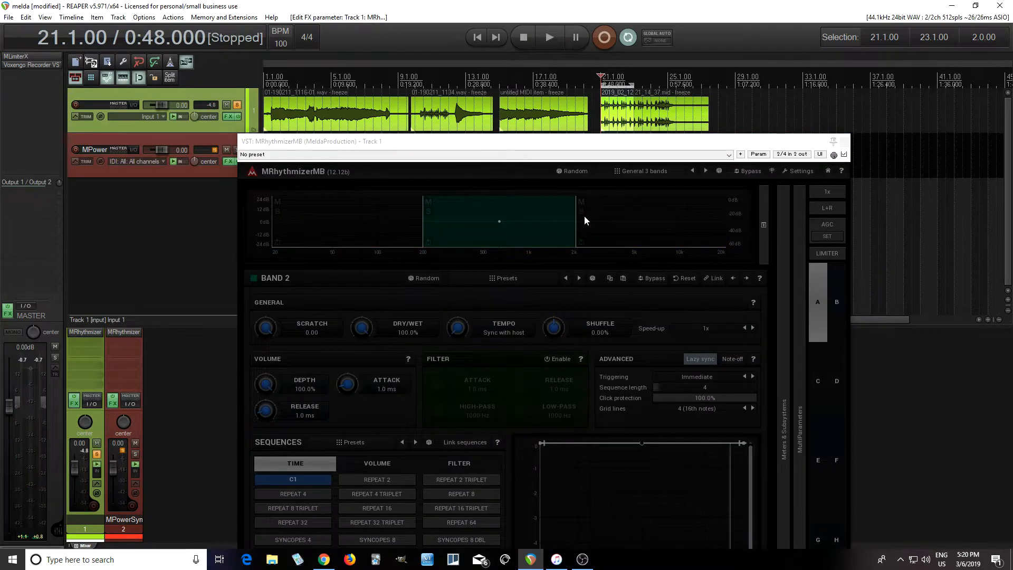
Solo band 3, audition it briefly during playback, and turn its solo off after stopping.
left_click(584, 217)
left_click(584, 214)
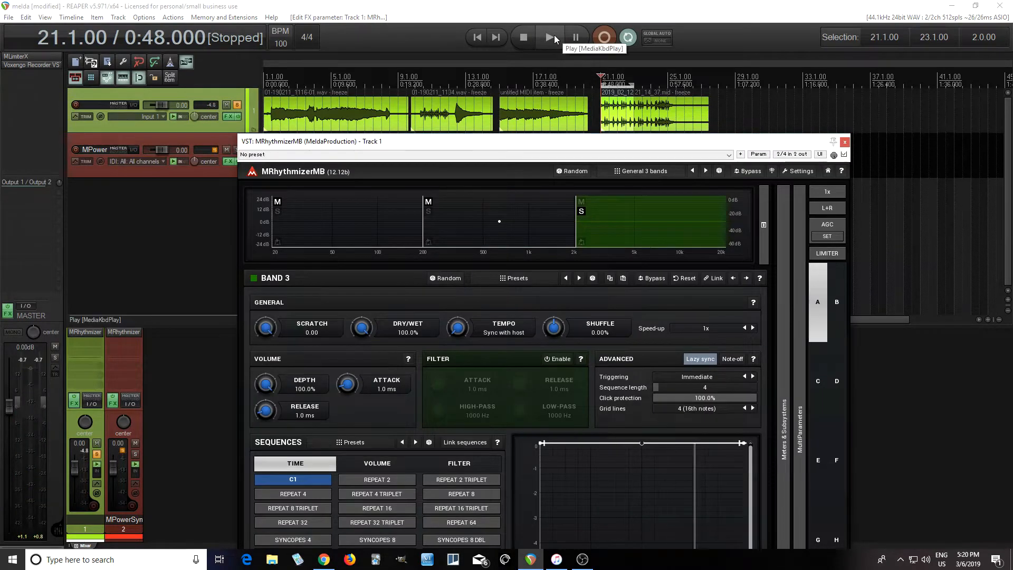
left_click(550, 37)
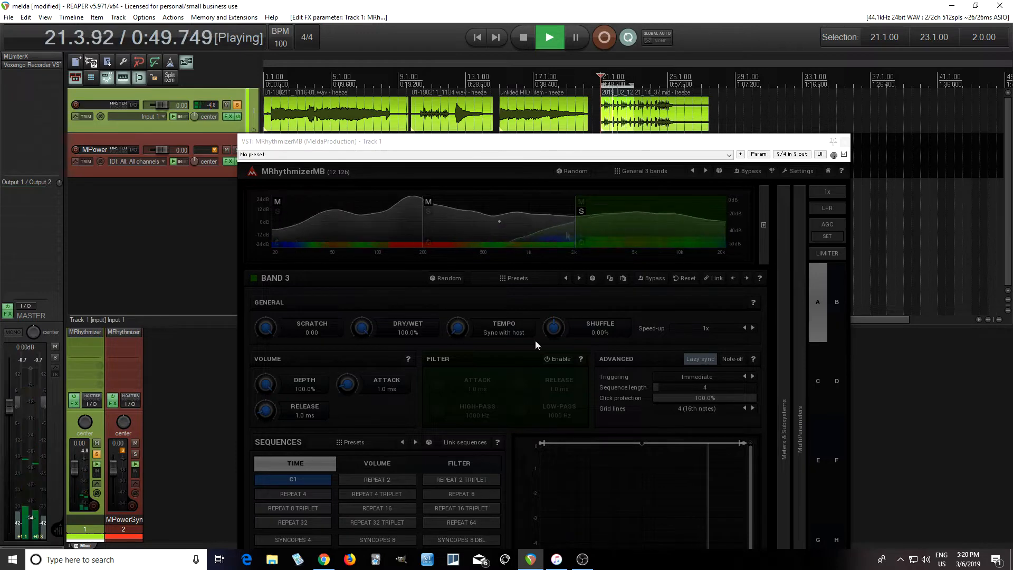
key("space")
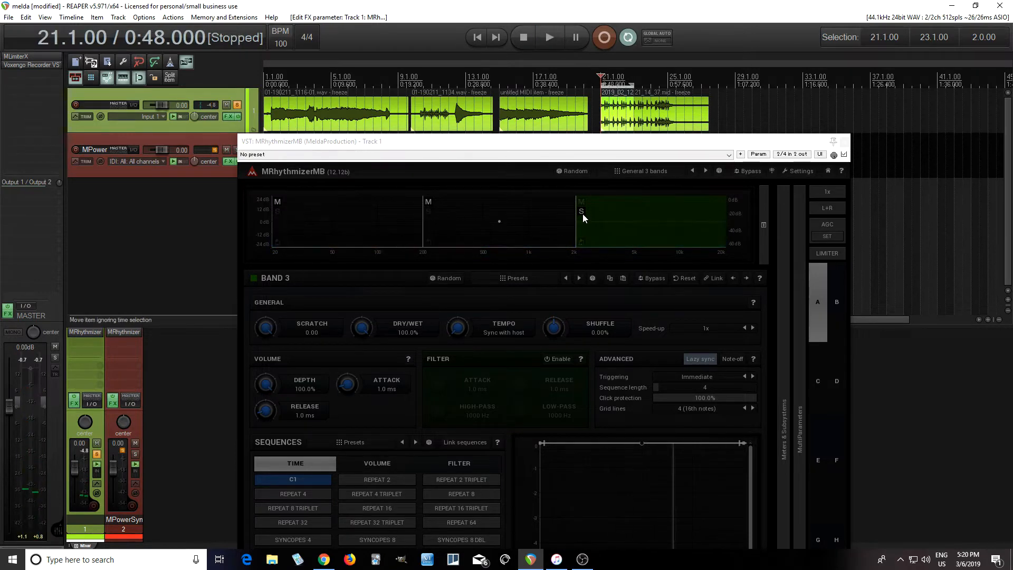
left_click(583, 217)
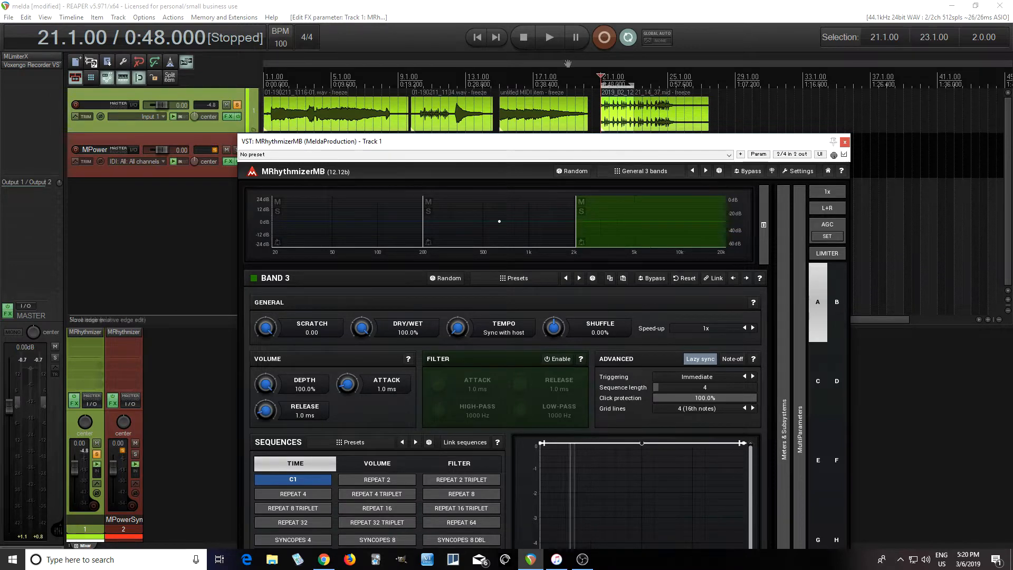
During playback, try raising the crossover between bands 2 and 3 to about 2250 Hz, and leave band 3 unsoloed after stopping.
left_click(549, 37)
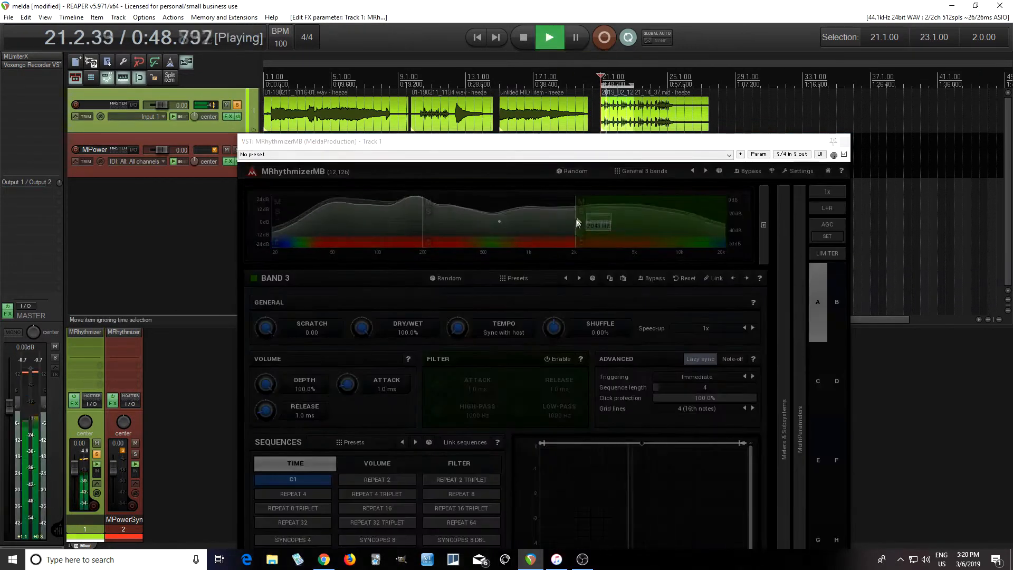
mouse_move(576, 227)
left_mouse_down()
mouse_move(677, 225)
mouse_move(438, 222)
mouse_move(582, 223)
left_mouse_up()
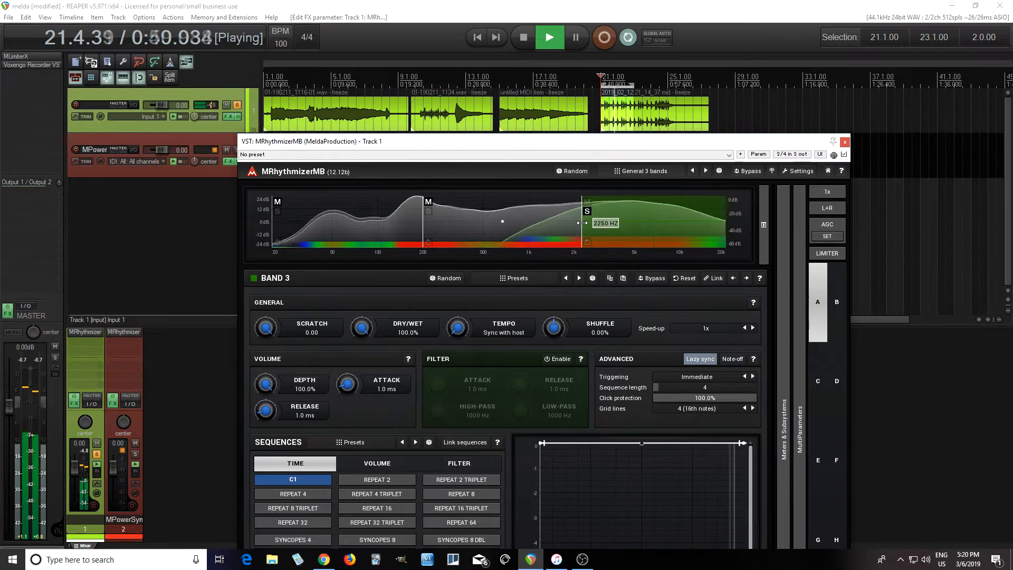
left_click(523, 39)
left_click(588, 213)
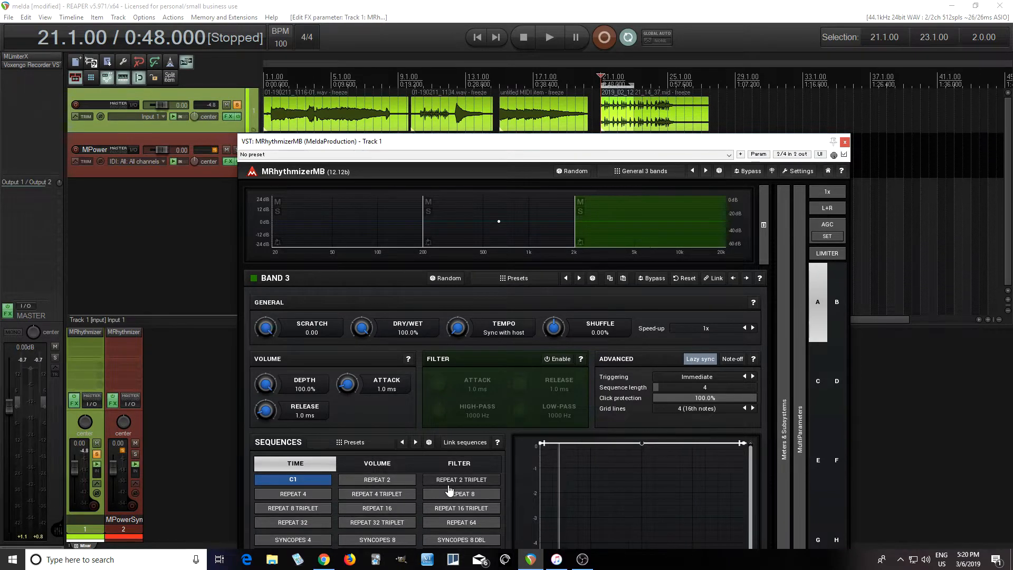
Audition band 3's Repeat 16 and Repeat 4 Triplet time sequences during playback, returning to C1 after each, and stop playback.
left_click(552, 42)
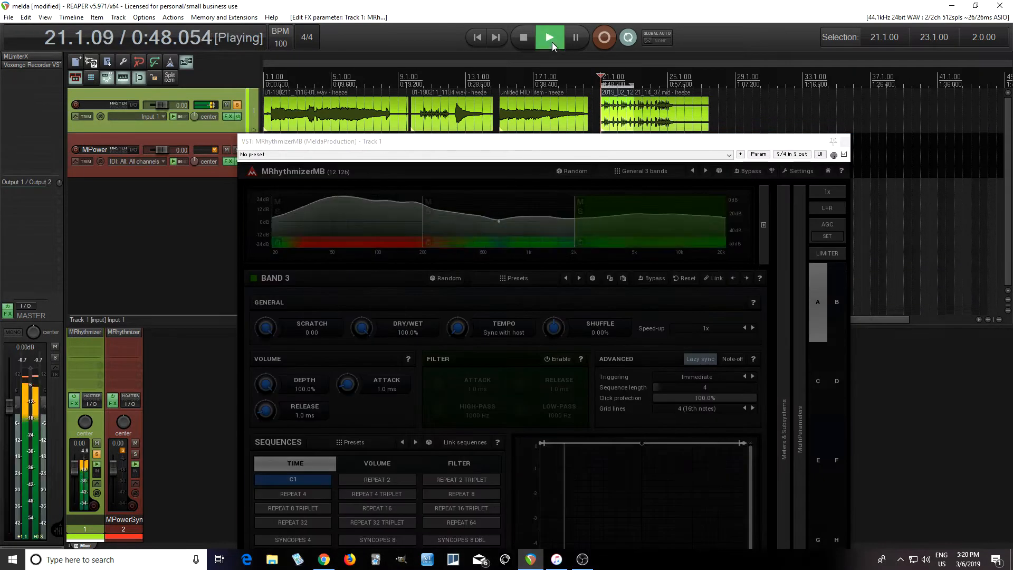
left_click(367, 507)
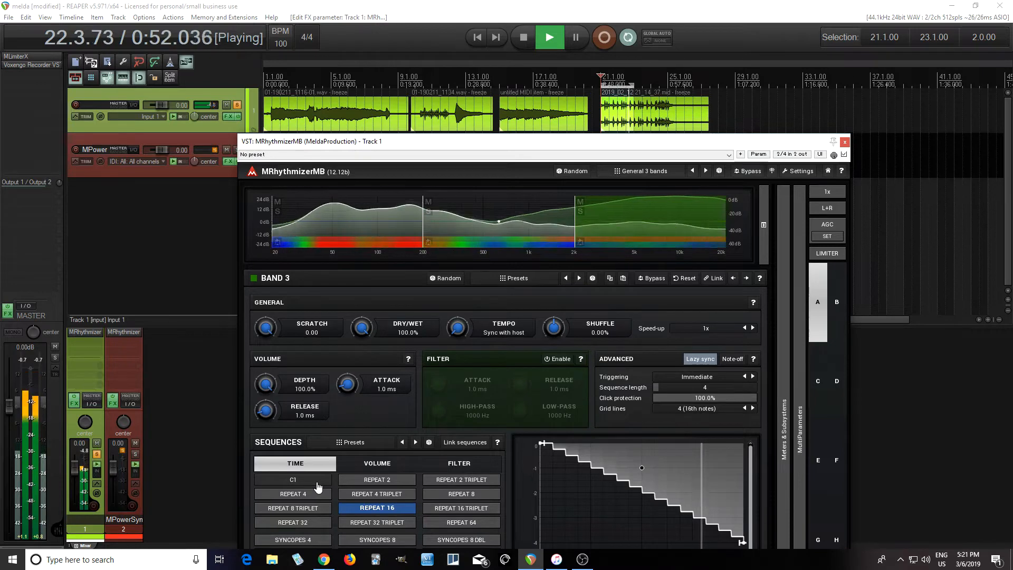
left_click(316, 480)
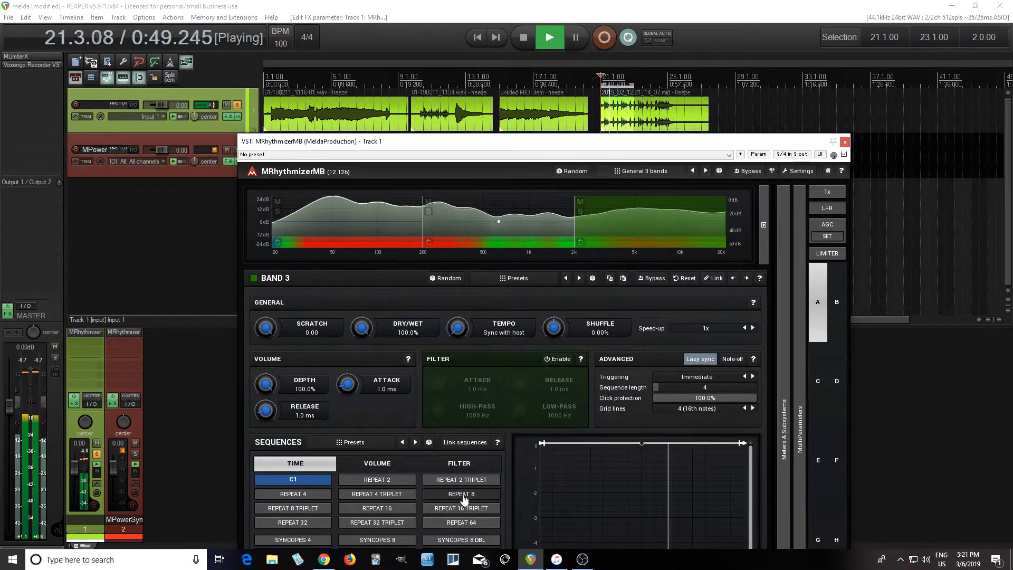
left_click(377, 493)
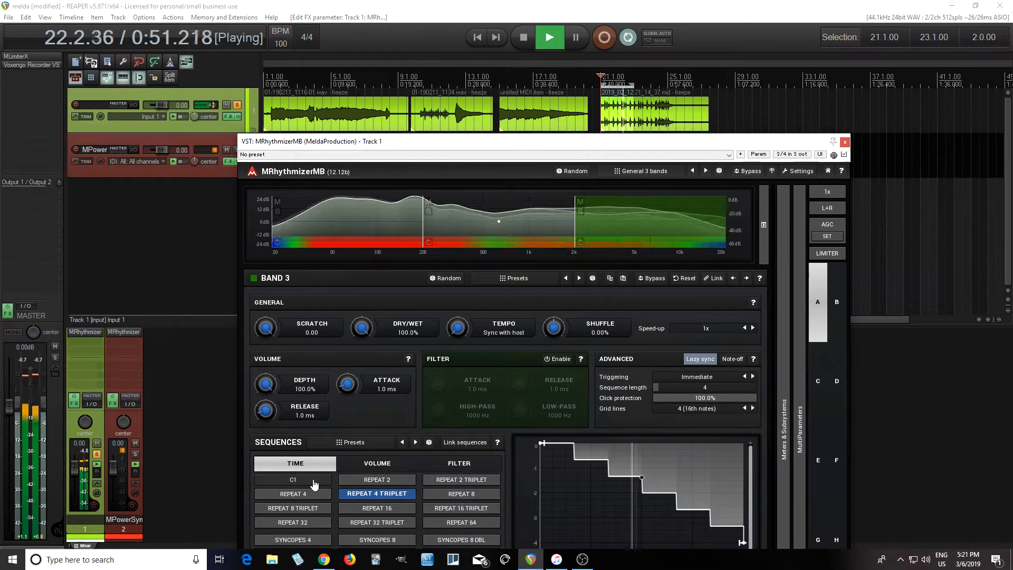
left_click(323, 479)
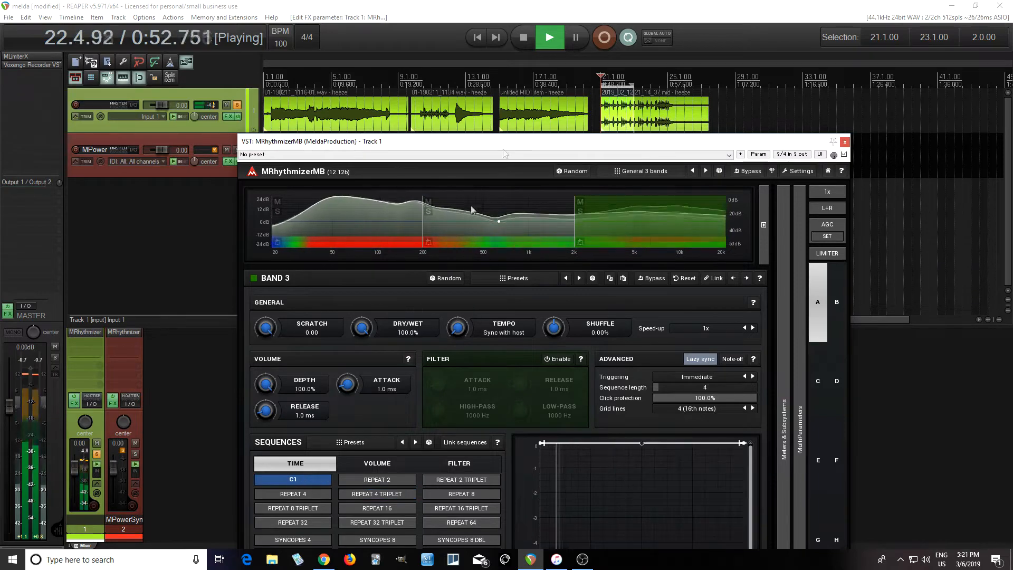
left_click(523, 37)
Move the plugin window up, load the global preset Echoing, and close the preset browser.
left_click_drag(643, 146, 638, 143)
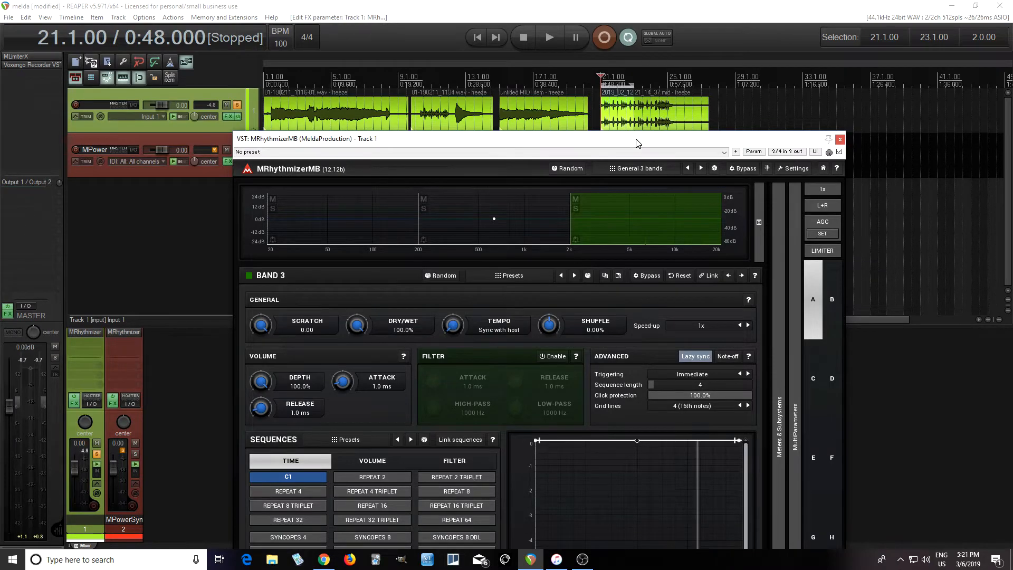
left_click_drag(636, 142, 626, 19)
left_click(635, 43)
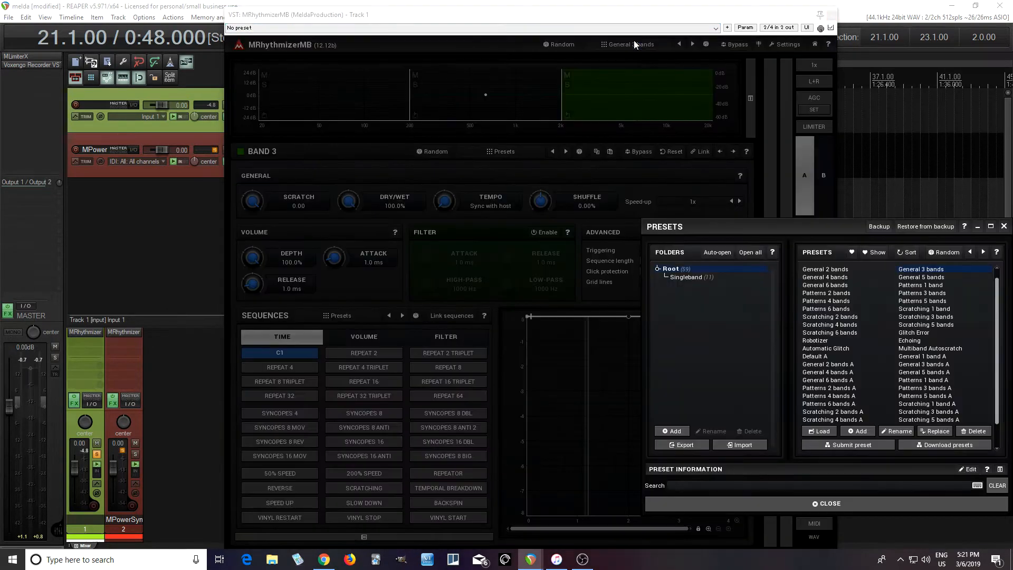
left_click(910, 342)
left_click(1005, 226)
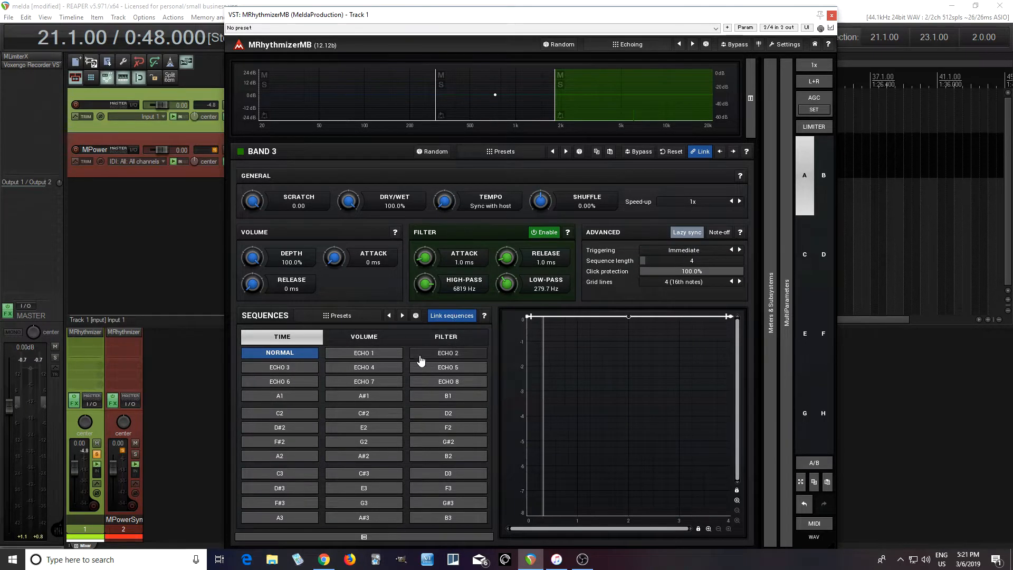
View band 3's volume and filter sequences, select Echo 1, and examine its volume and time graphs.
left_click(338, 342)
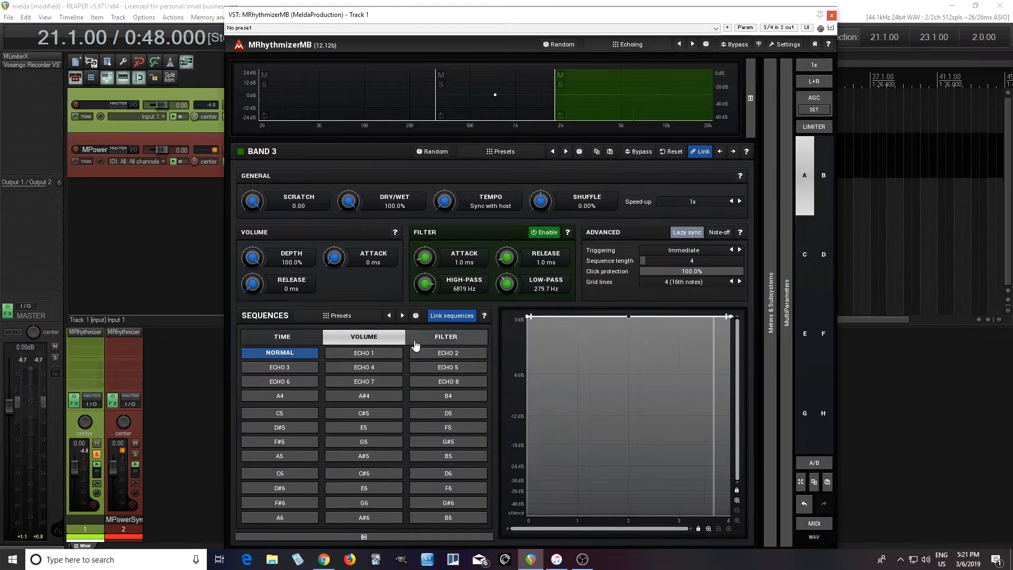
left_click(434, 338)
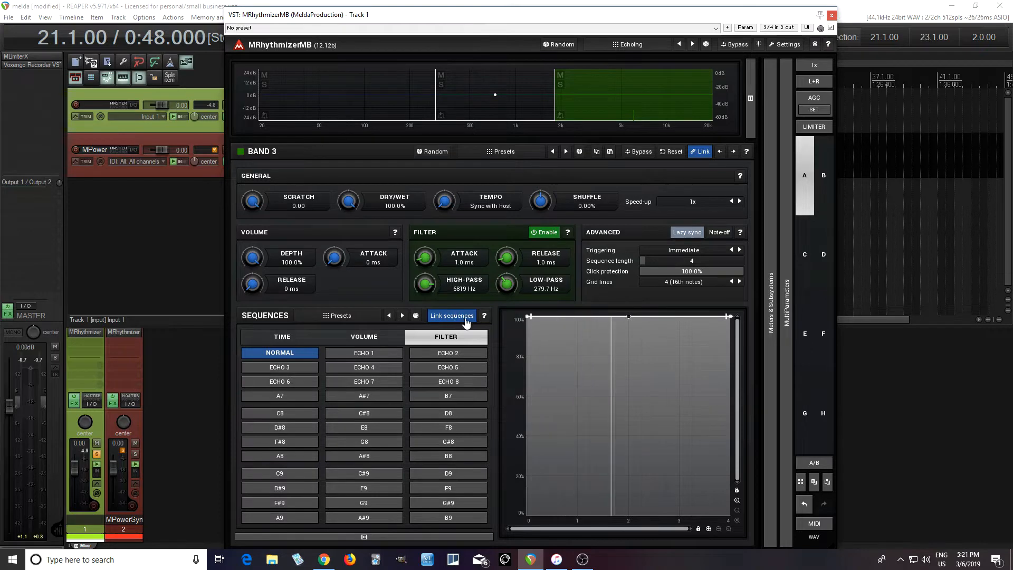
left_click(393, 354)
left_click(380, 337)
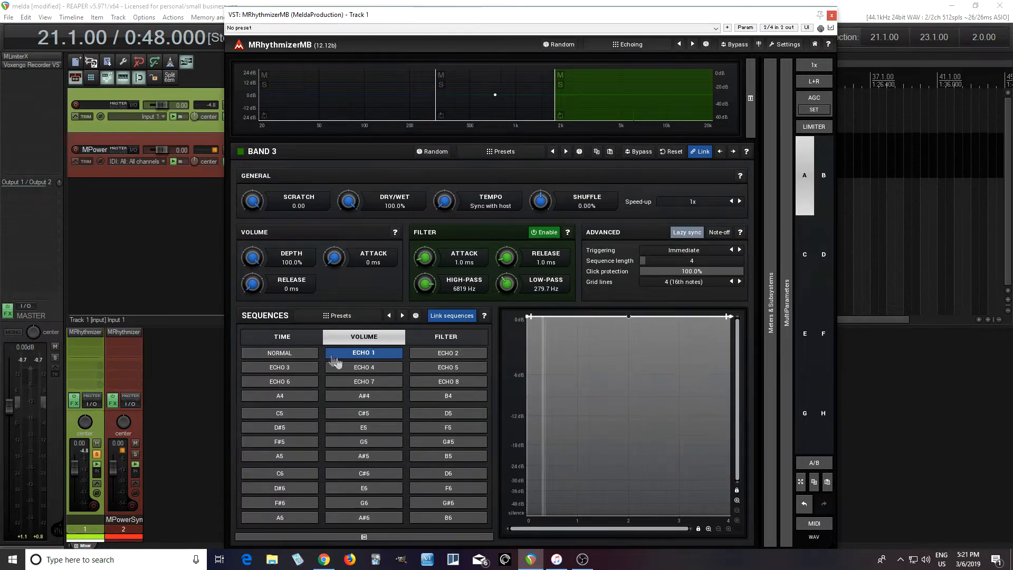
left_click(304, 341)
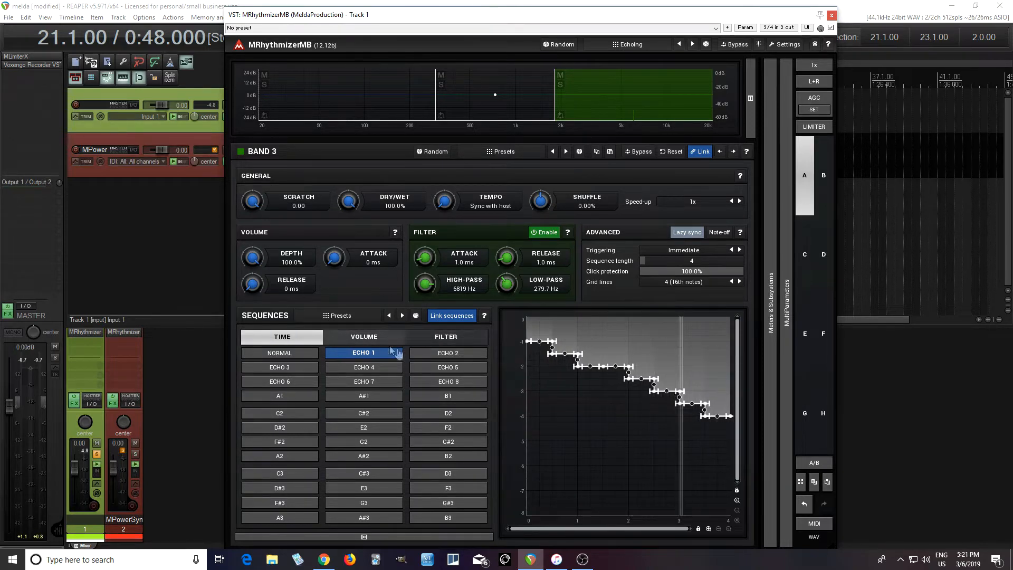
Select Echo 2 on band 3, examine its volume, filter and time graphs, and return to Normal.
left_click(430, 359)
left_click(381, 339)
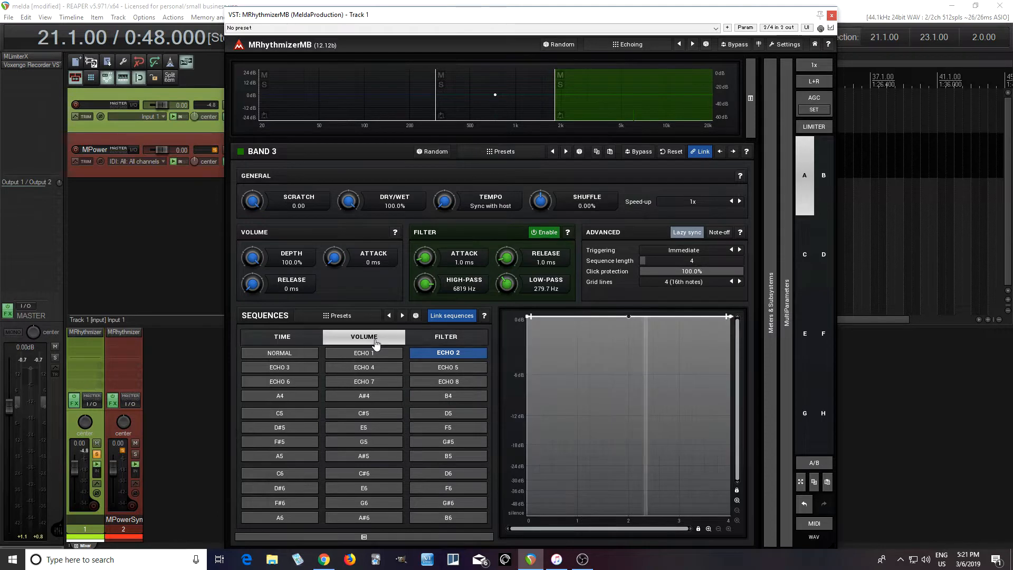
left_click(432, 343)
left_click(363, 338)
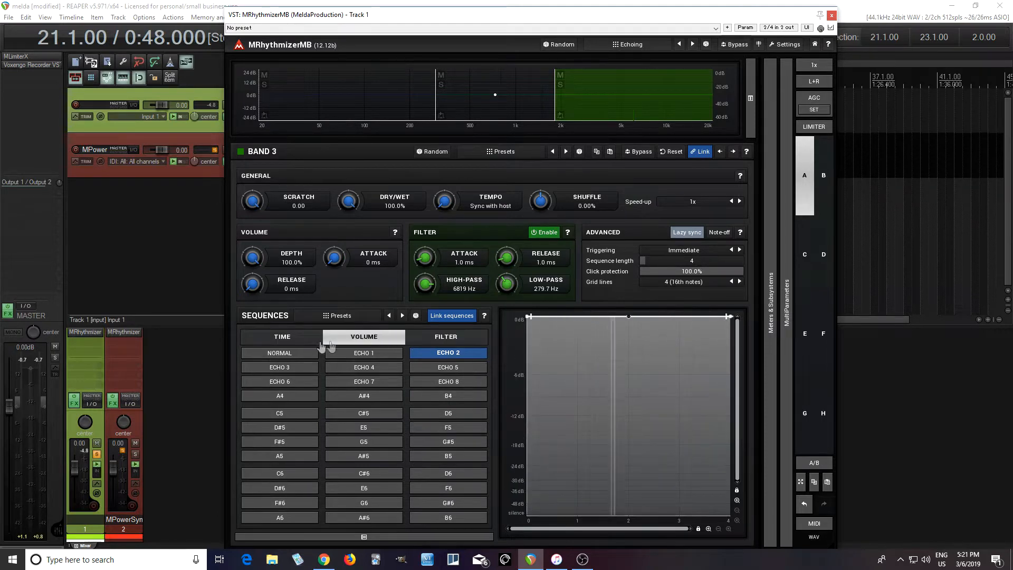
left_click(312, 342)
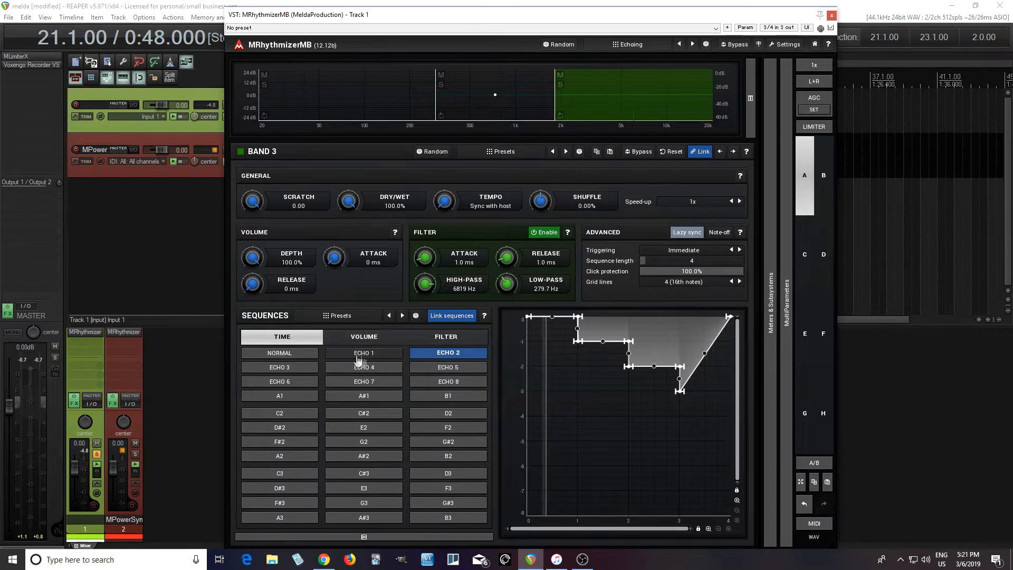
left_click(310, 355)
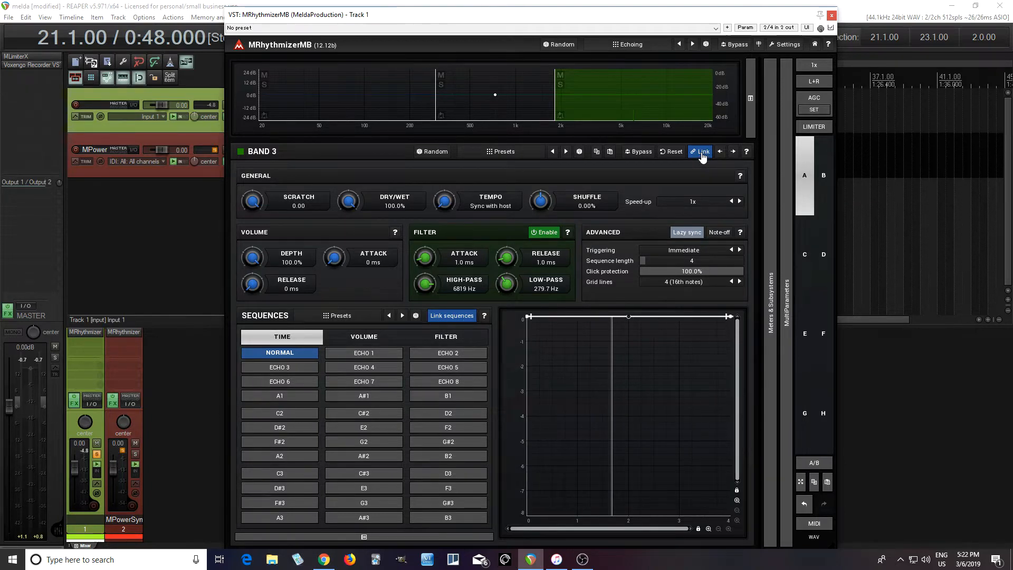
Select Echo 2 on band 1 and compare its linked time graphs on bands 2 and 3.
left_click(488, 106)
left_click(384, 115)
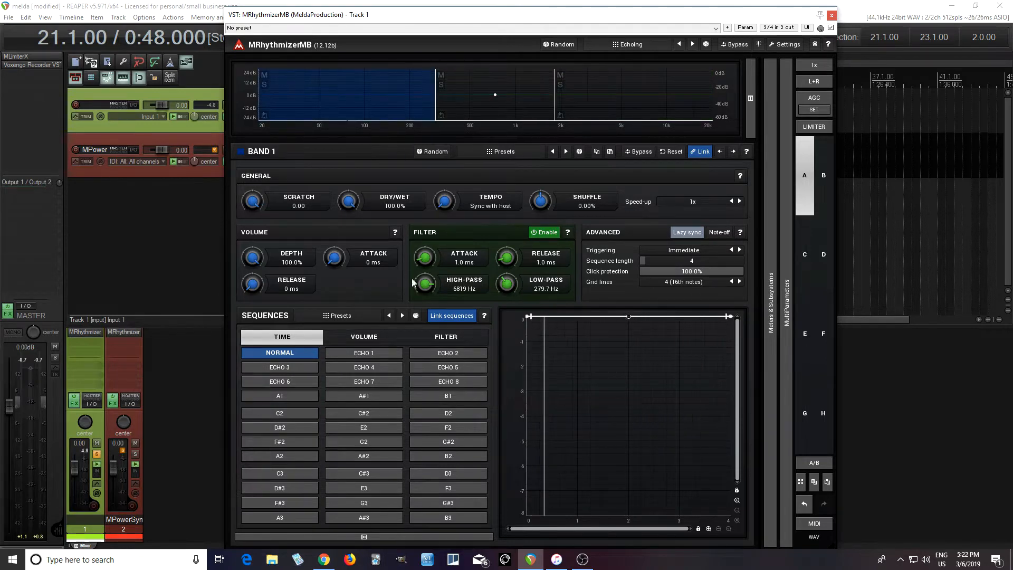
left_click(464, 354)
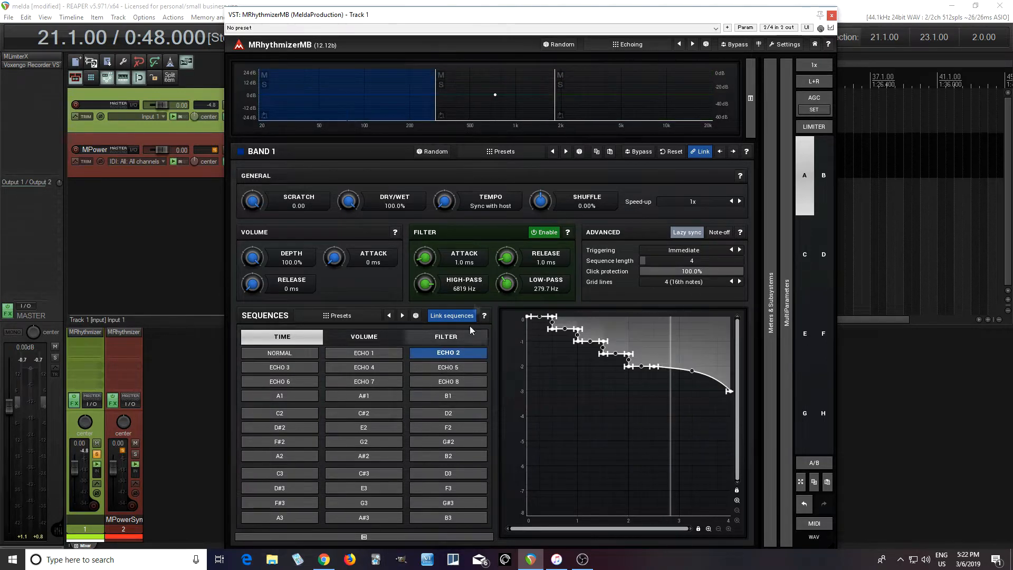
left_click(478, 108)
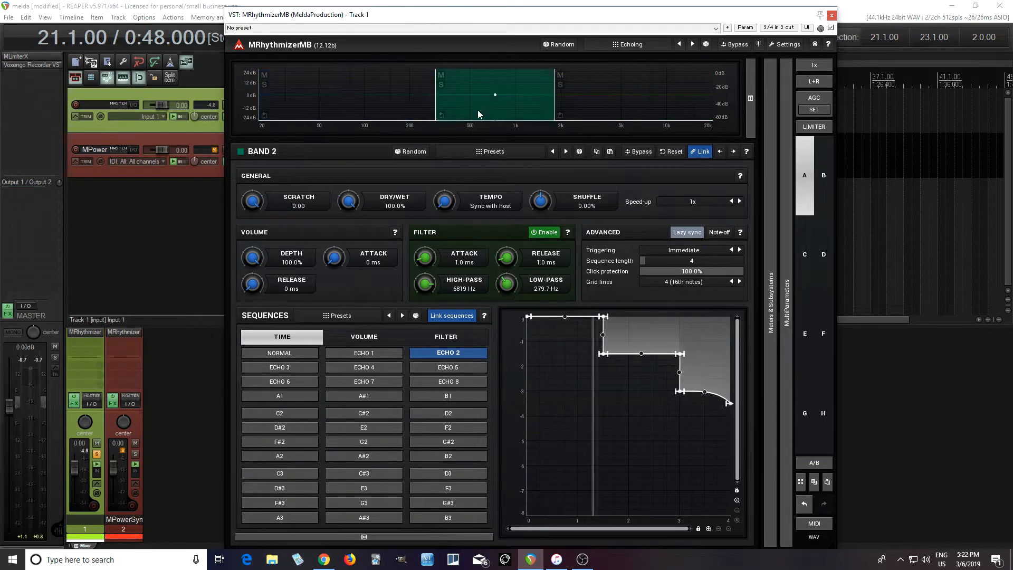
left_click(625, 111)
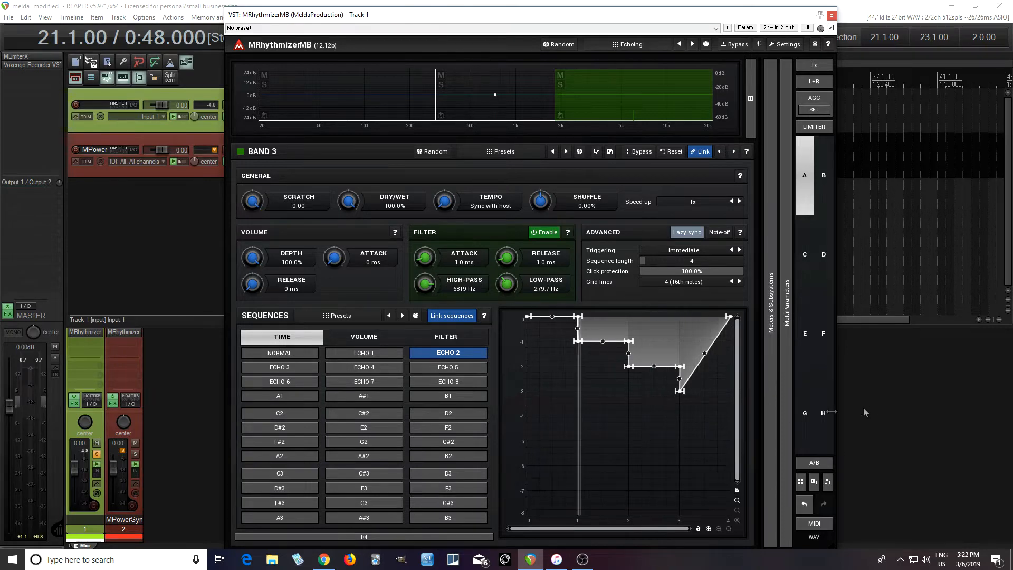
Select Echo 1 on band 3, compare its time graphs on bands 2 and 1, and return to Normal.
left_click(386, 354)
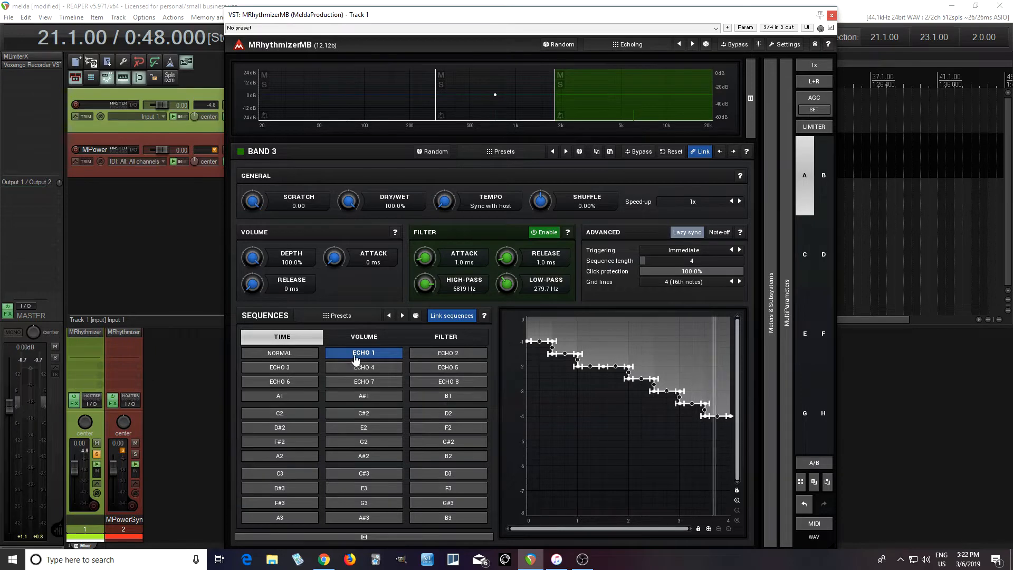
left_click(520, 114)
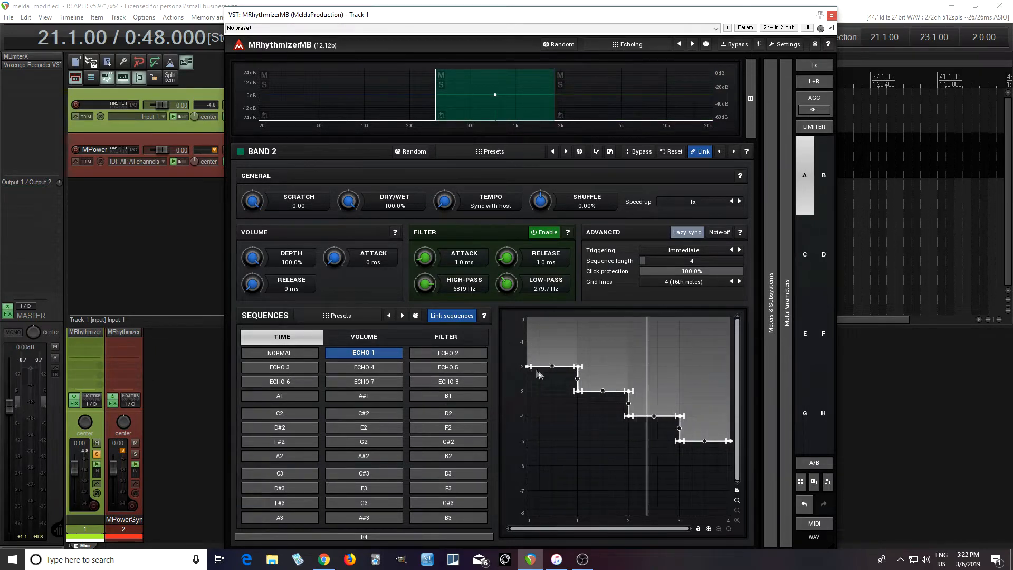
left_click(368, 112)
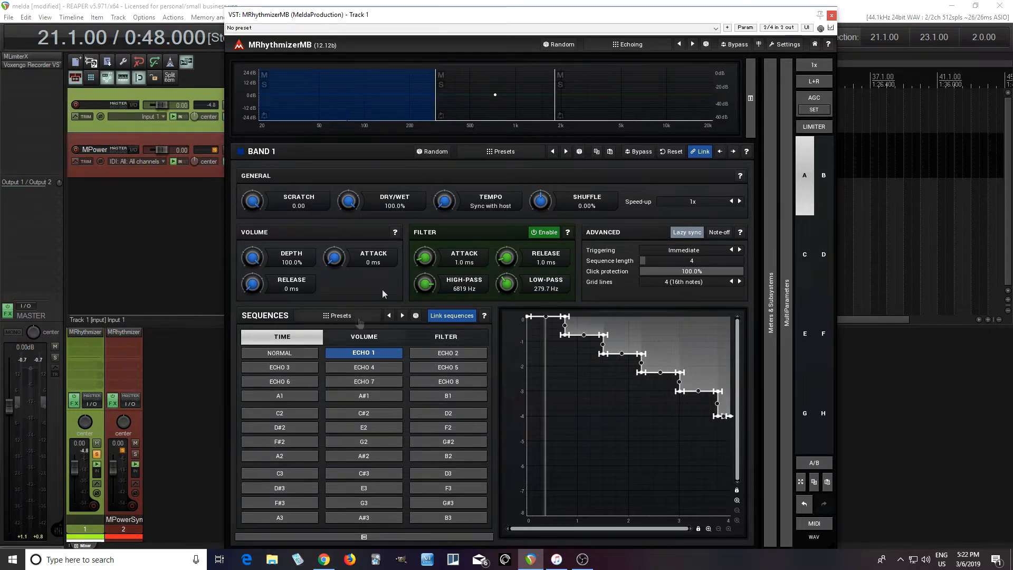
left_click(307, 353)
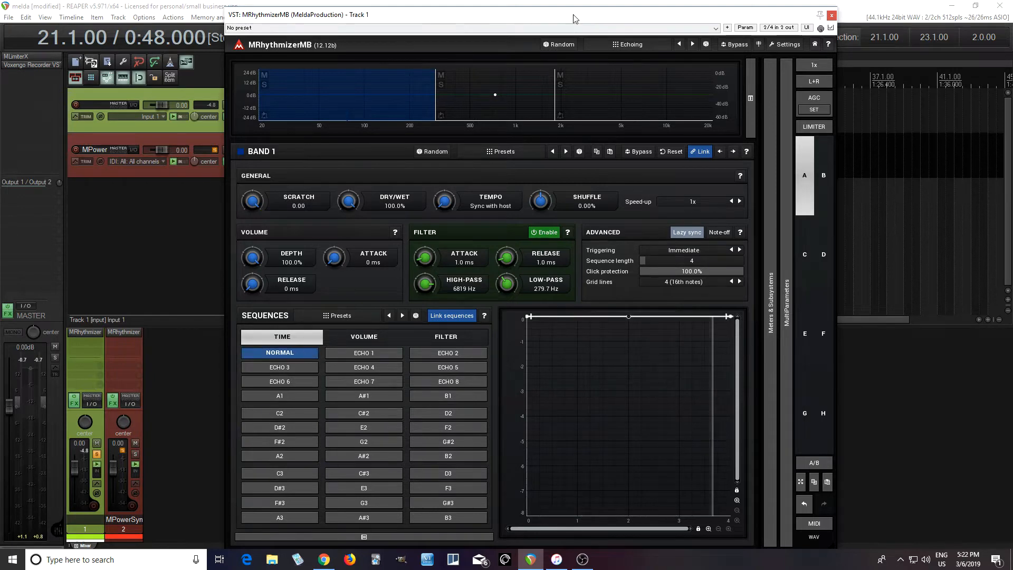
Move the plugin window clear of the transport, play the loop briefly with Normal, stop it, and select Echo 1.
left_click_drag(575, 19, 531, 112)
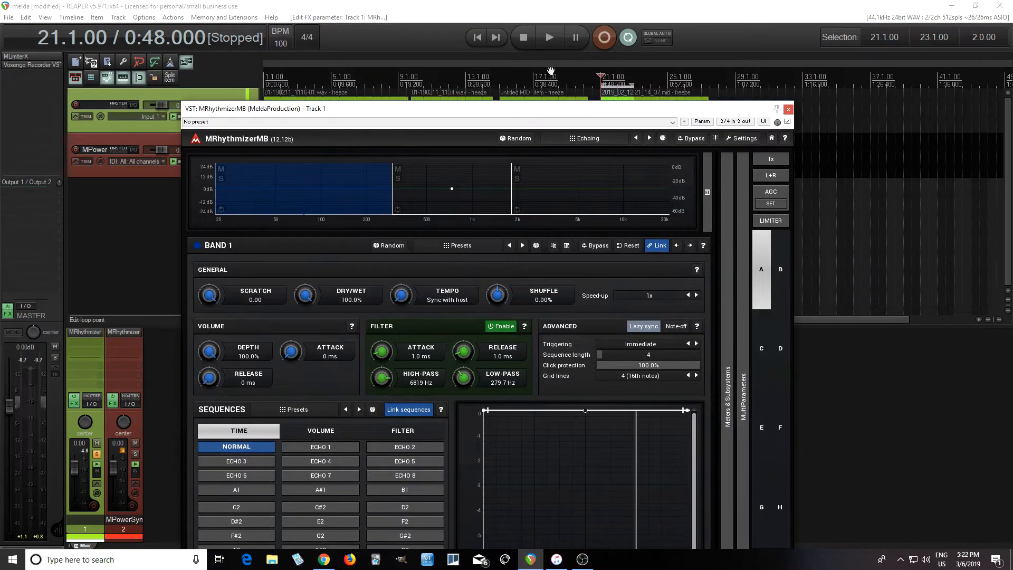
left_click(552, 39)
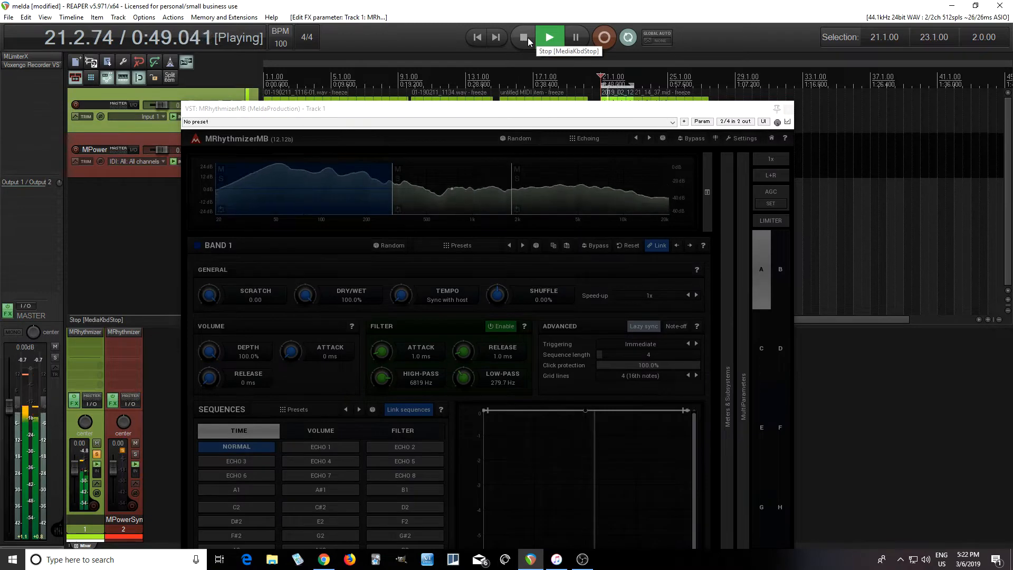
left_click(528, 37)
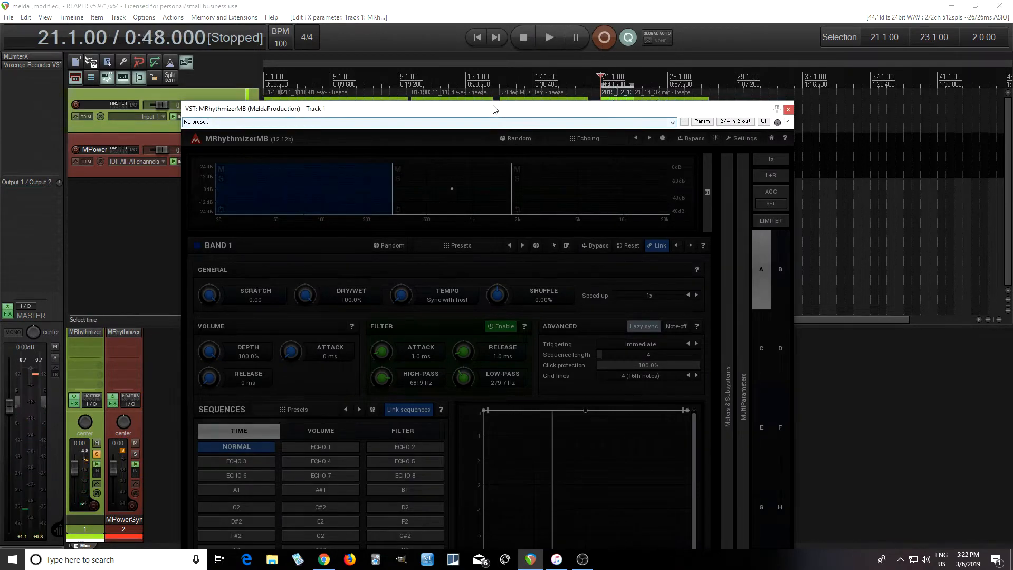
left_click_drag(494, 112, 510, 41)
left_click(356, 373)
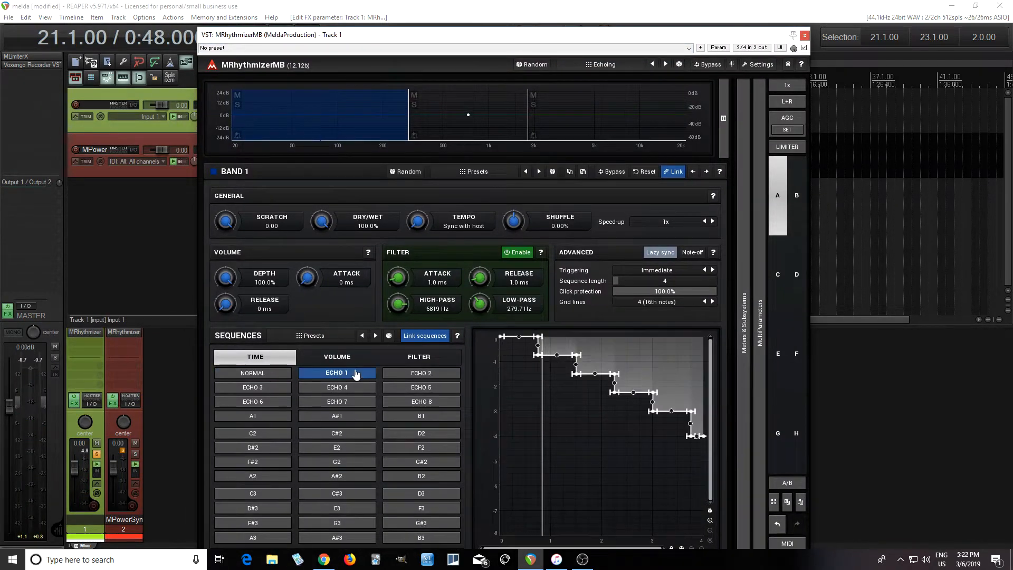
Play the loop and audition band 1's time sequences Echo 1 through Echo 5 in turn.
left_click_drag(498, 38, 510, 62)
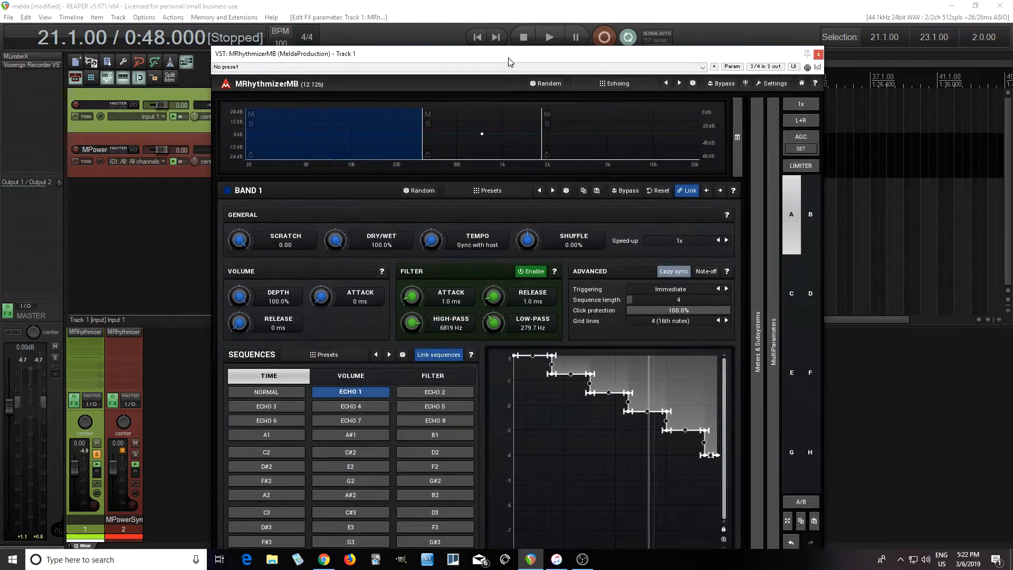
left_click(549, 36)
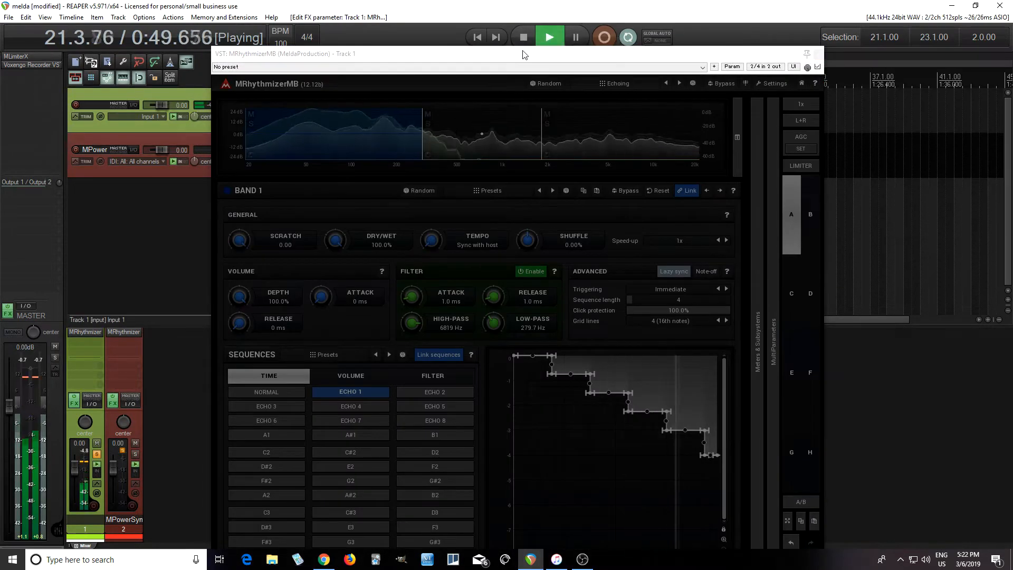
left_click_drag(524, 55, 522, 30)
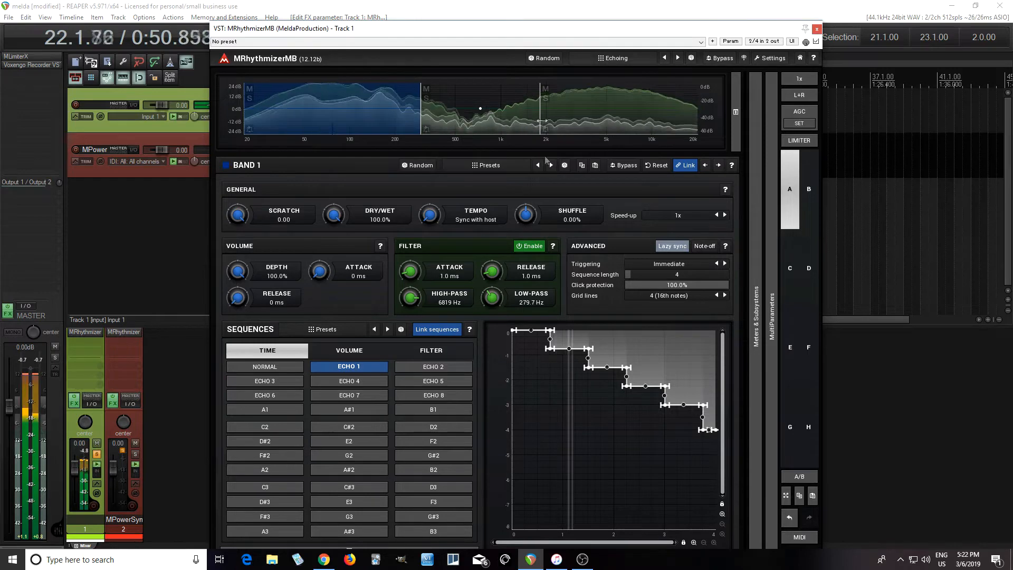
left_click(447, 369)
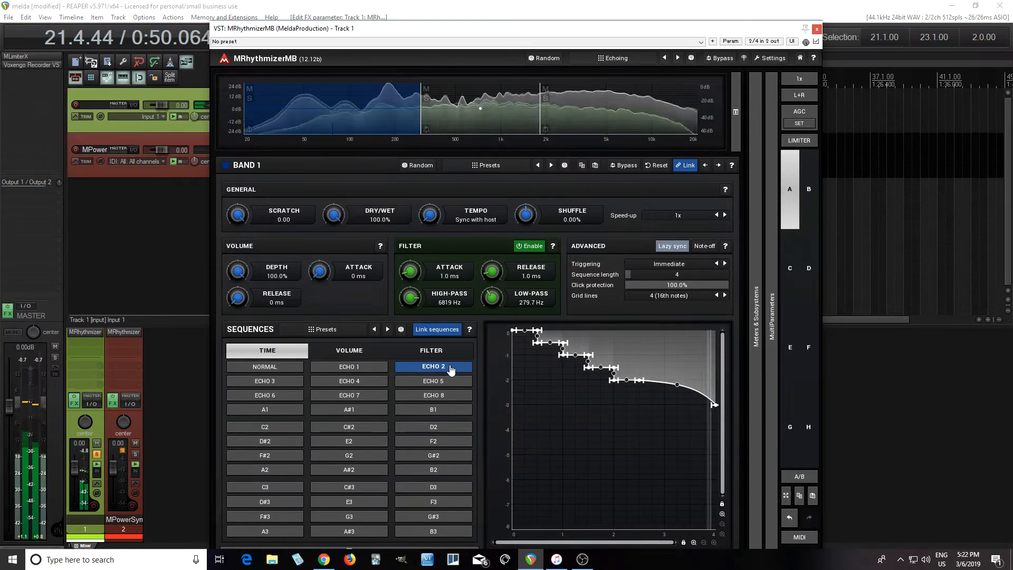
left_click(280, 385)
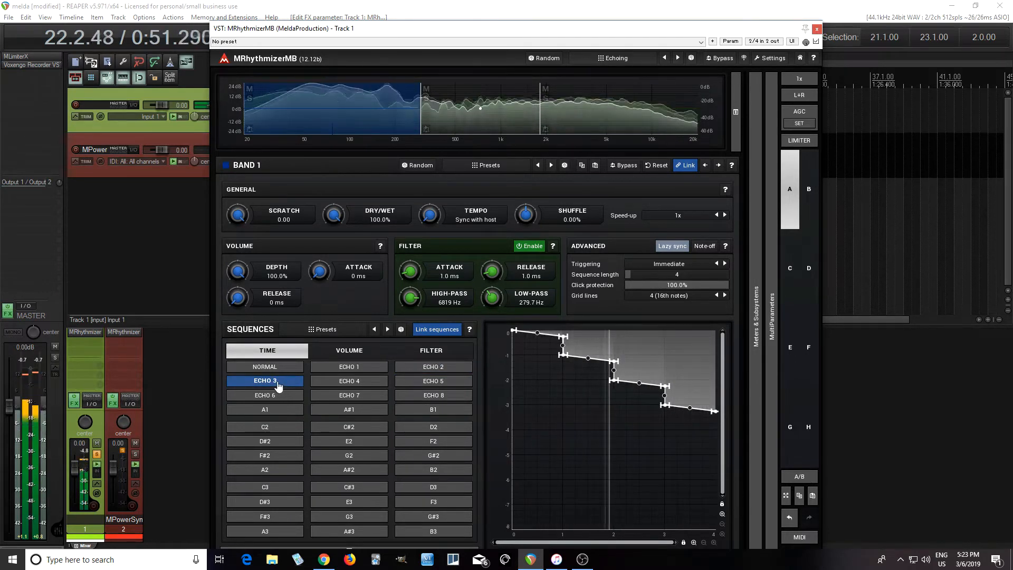
left_click(333, 382)
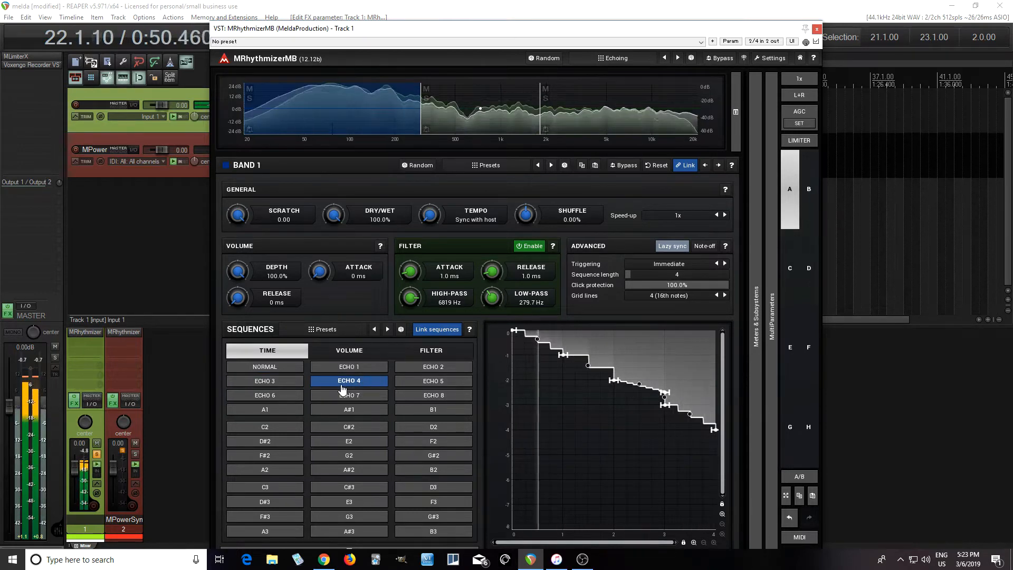
left_click(433, 382)
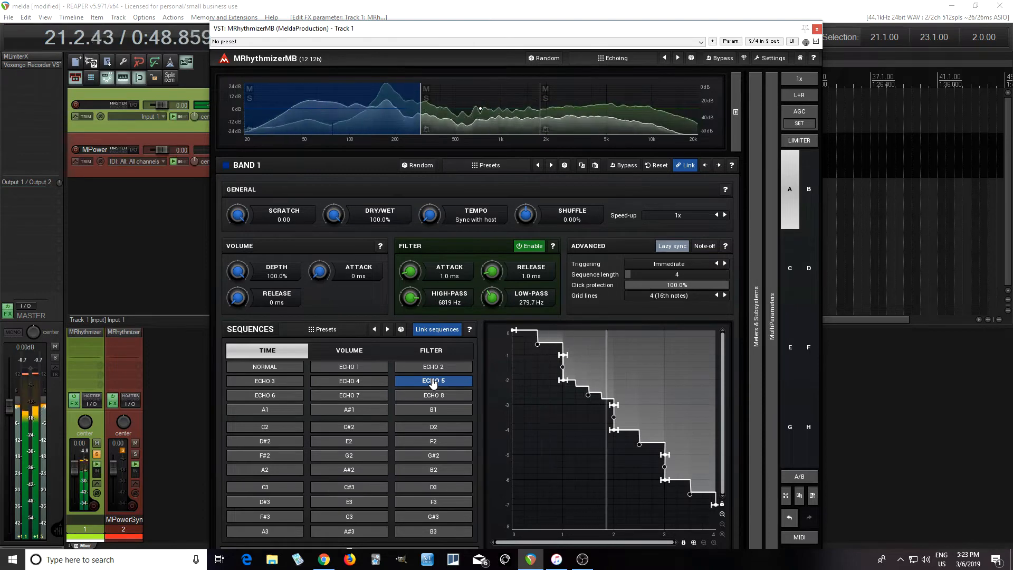
Audition the Echo 6, Echo 7 and Echo 8 time sequences on band 1, ending on Echo 8, and stop playback.
left_click(273, 397)
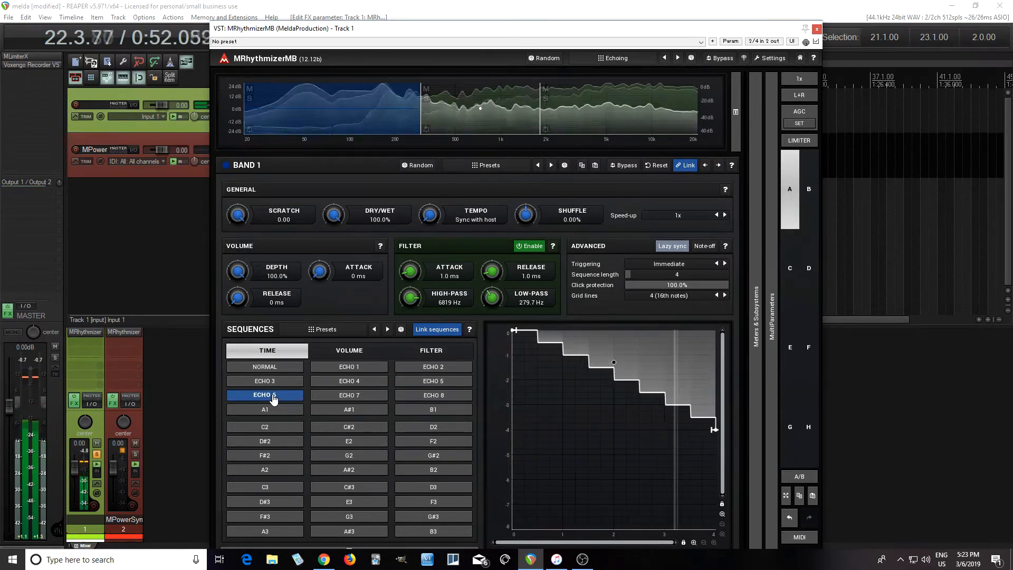
left_click(345, 400)
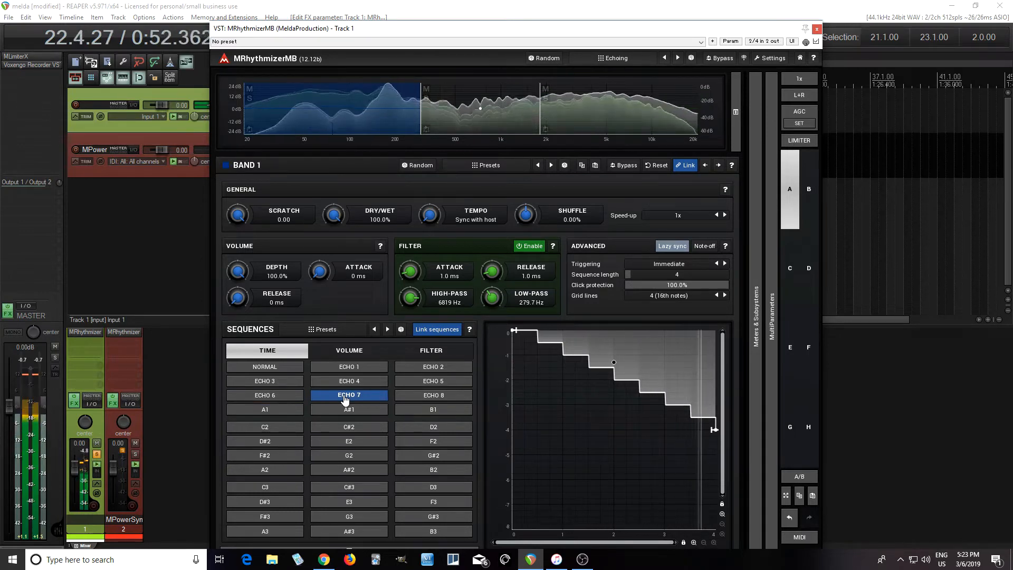
left_click(413, 400)
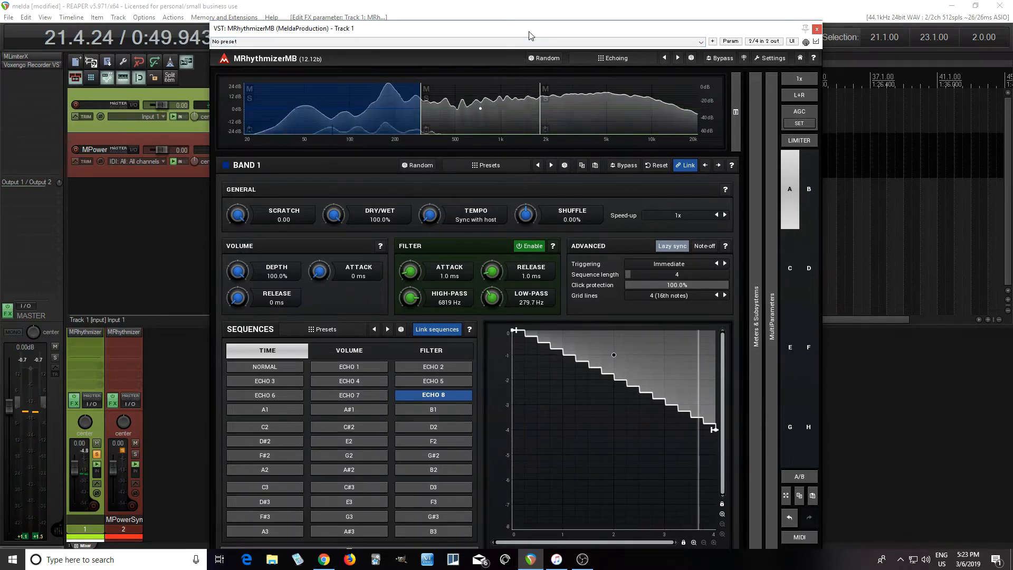
left_click_drag(530, 33, 531, 81)
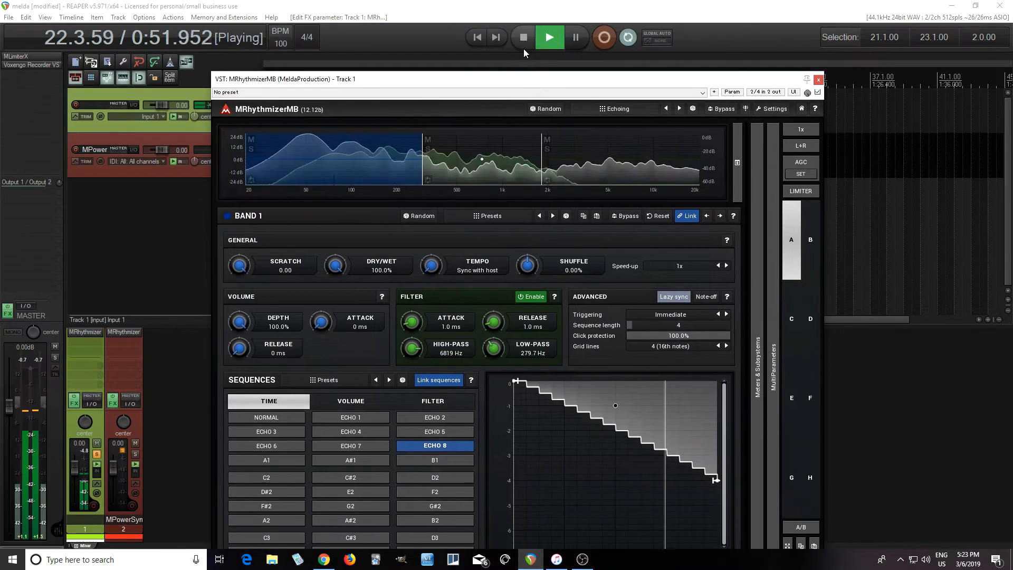
left_click(523, 48)
left_click_drag(534, 86, 552, 29)
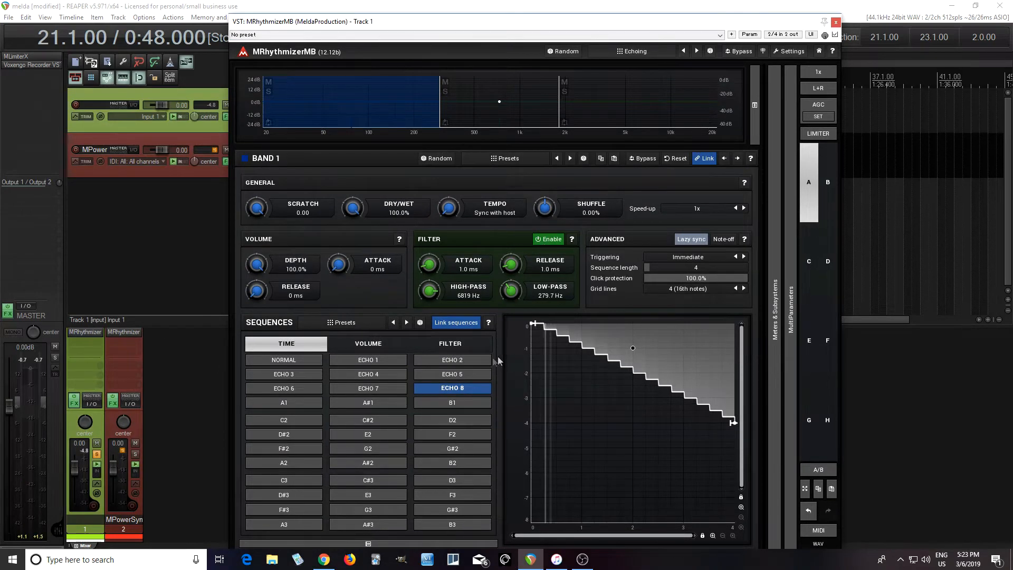
Compare Echo 8's graphs across bands 1, 2 and 3, including the volume sequences on bands 1 and 3.
left_click(493, 120)
left_click(607, 106)
left_click(393, 345)
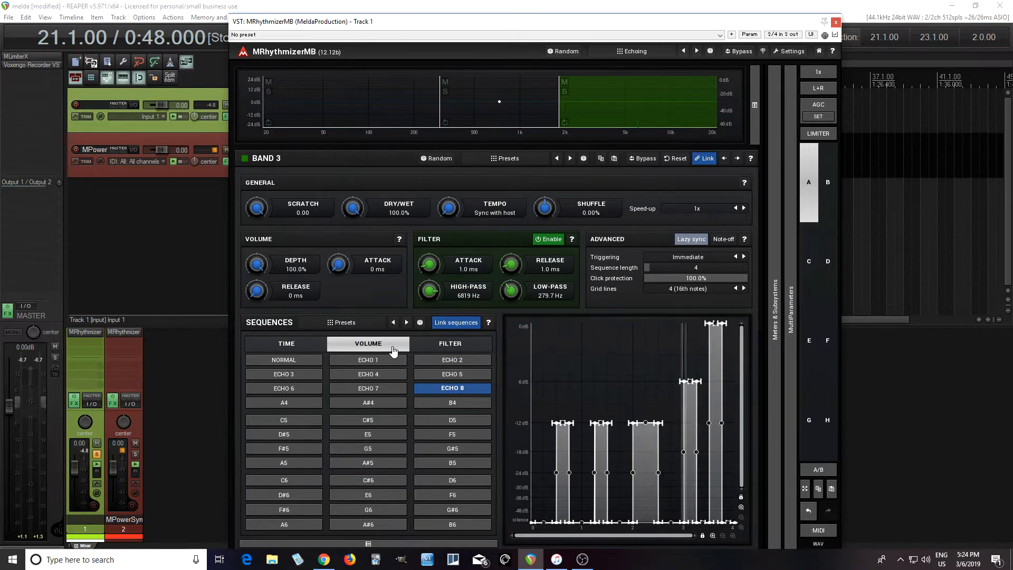
left_click(493, 116)
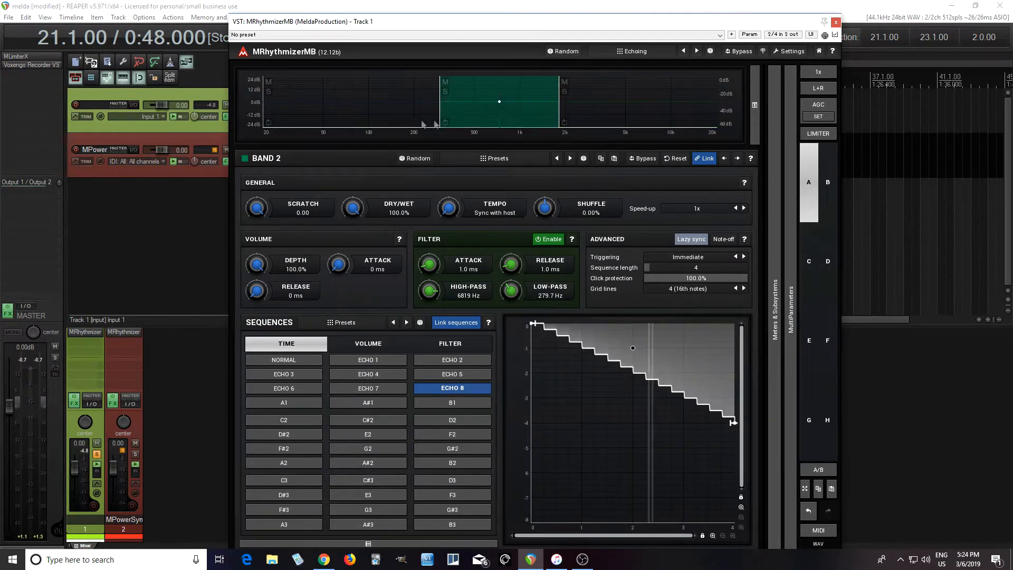
left_click(388, 116)
left_click(383, 346)
left_click(499, 114)
left_click(600, 110)
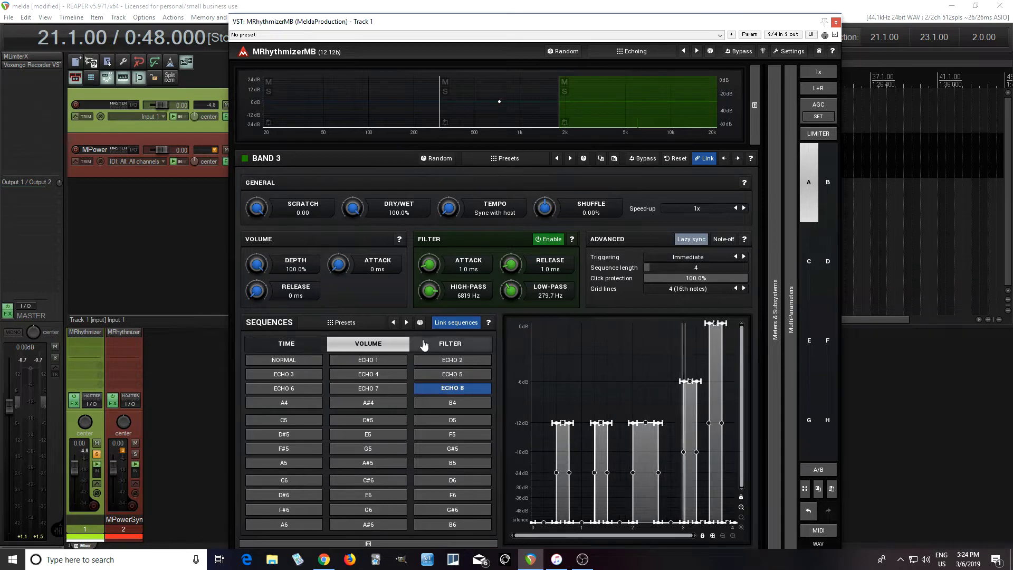
Close track 1's plugin window, solo the MPowerSynth track instead of track 1, and set the time selection from 1.1.00 to 9.1.00.
left_click(836, 22)
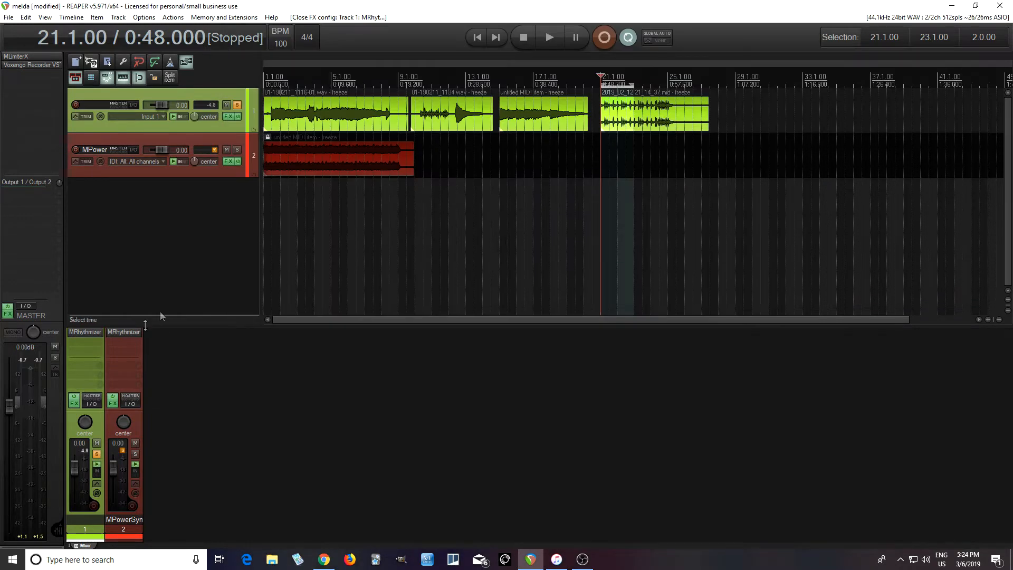
left_click(97, 454)
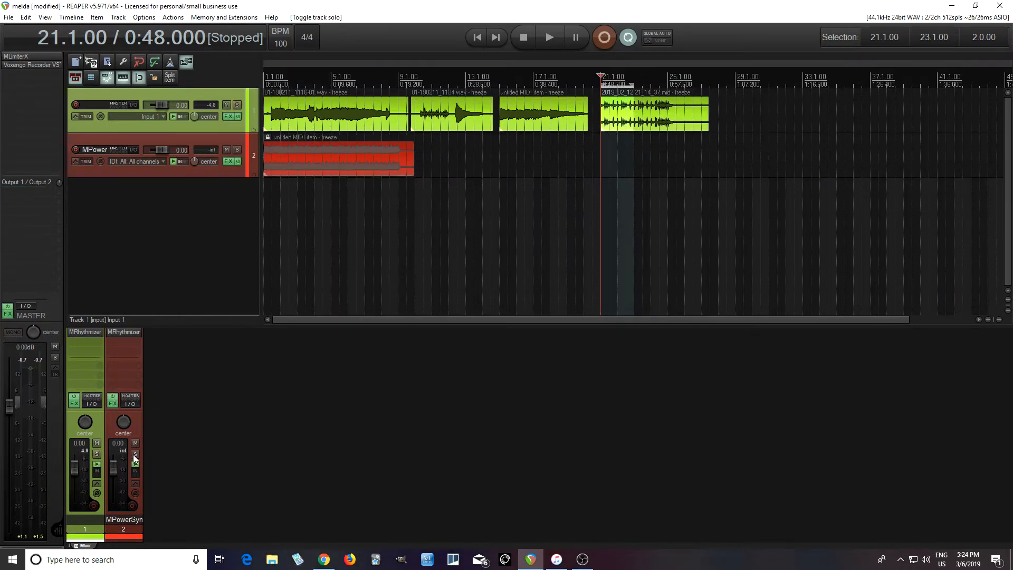
left_click(135, 456)
left_click_drag(400, 186, 265, 191)
Check the bypass state of MRhythmizerMB on the MPowerSynth track, close its window, and listen briefly to the looped part.
left_click(122, 337)
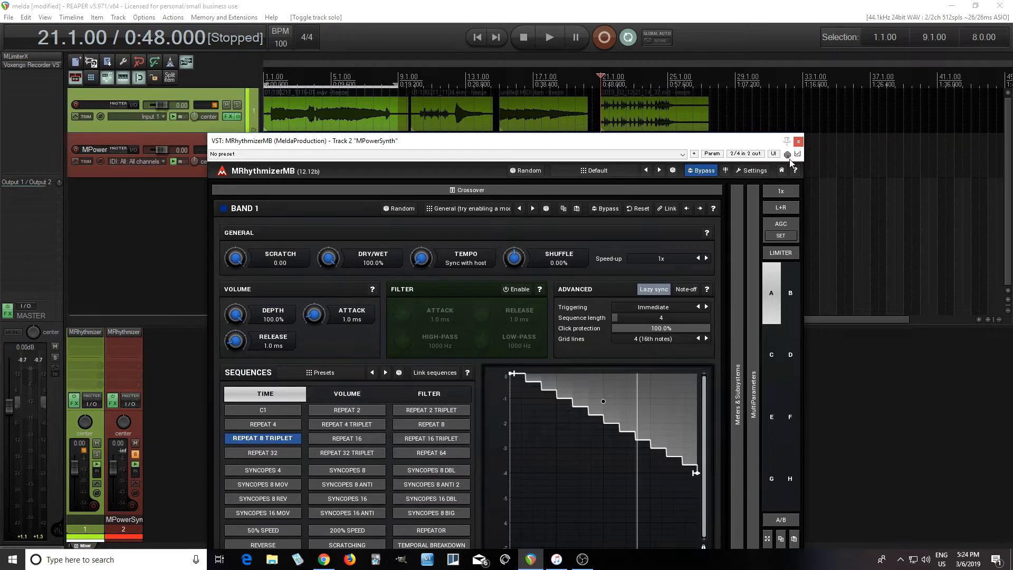
left_click(798, 142)
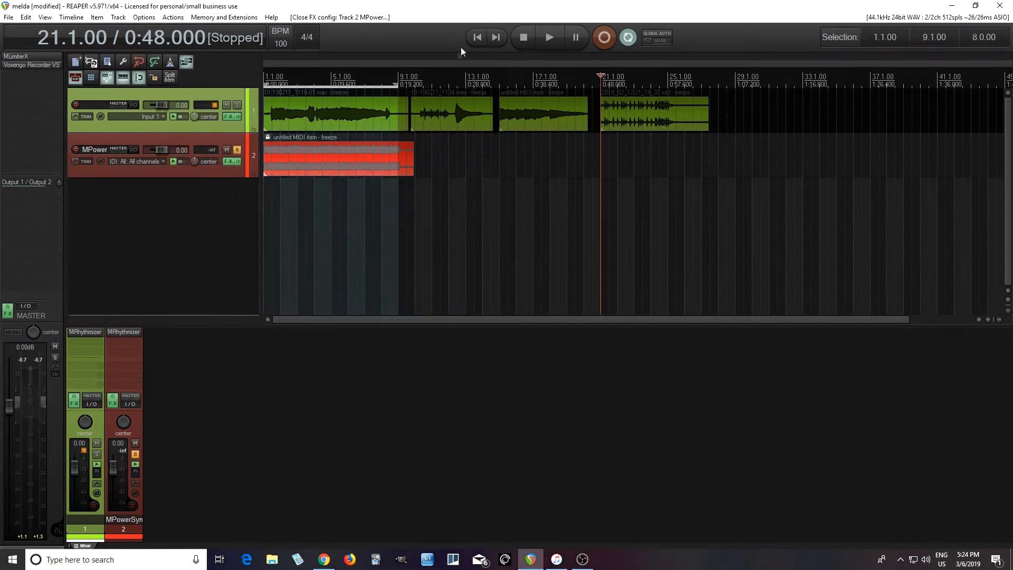
left_click(546, 40)
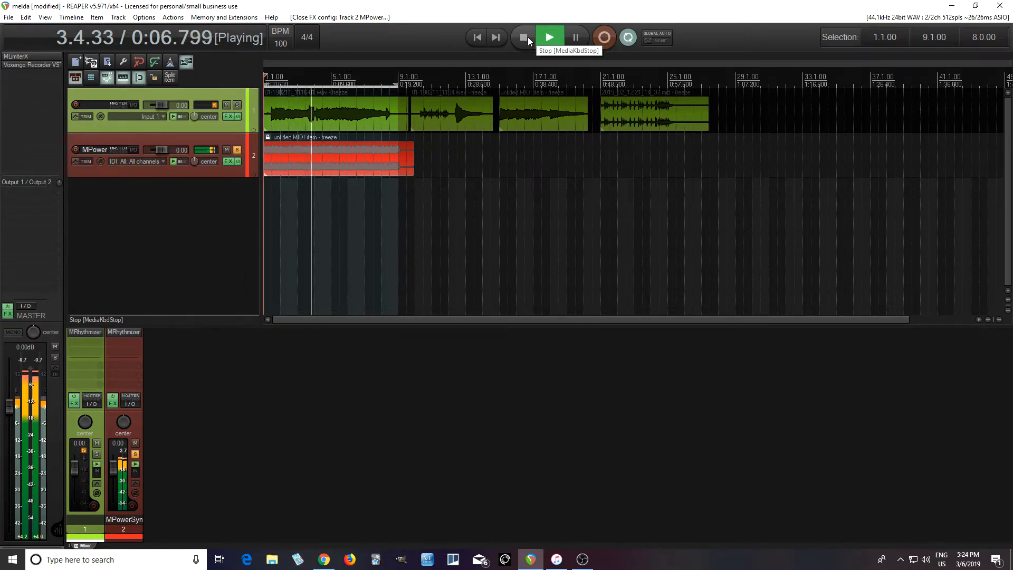
left_click(525, 37)
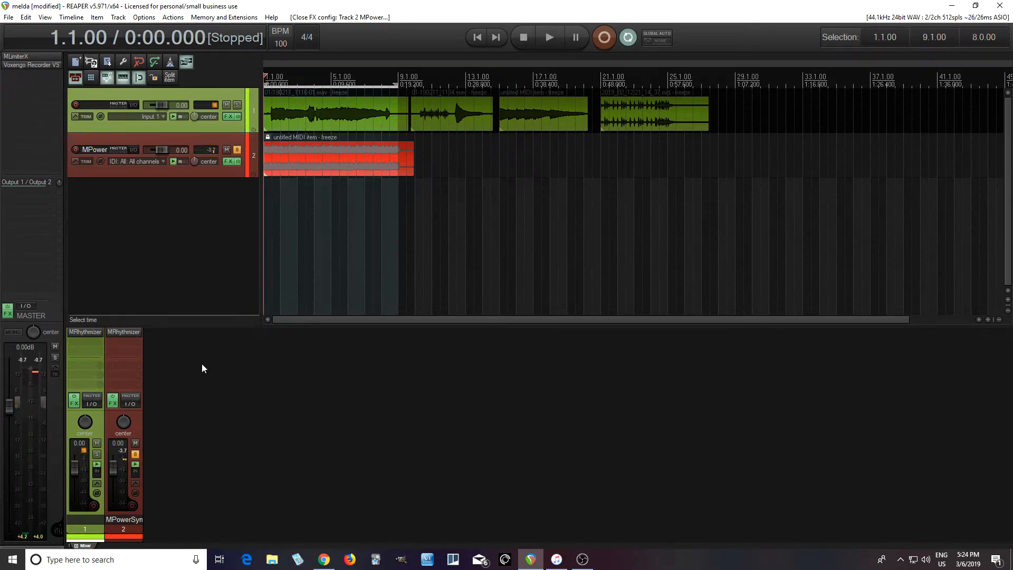
Load the General 3 bands preset in the MPowerSynth track's MRhythmizerMB.
left_click(121, 337)
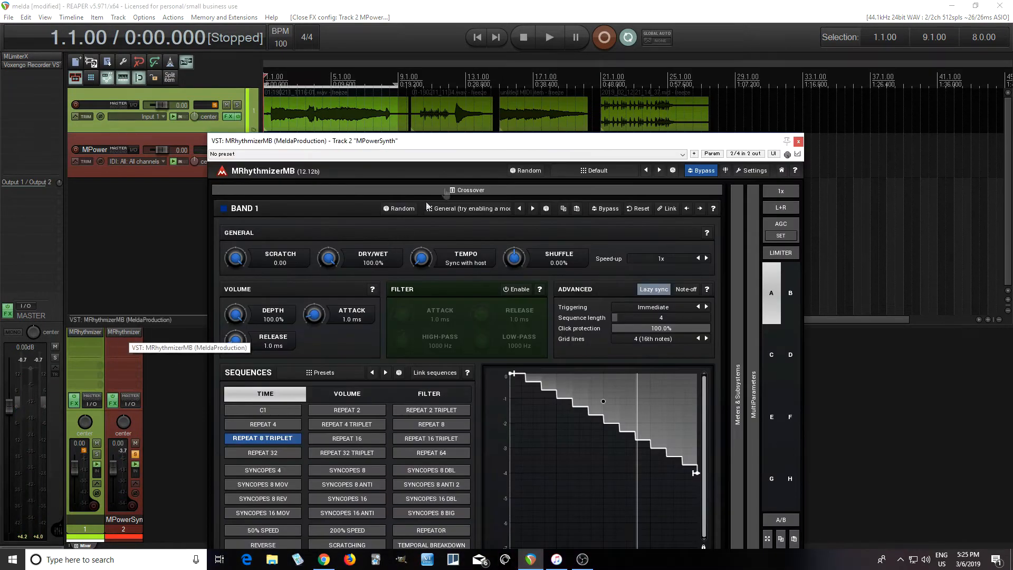
left_click_drag(470, 150, 514, 41)
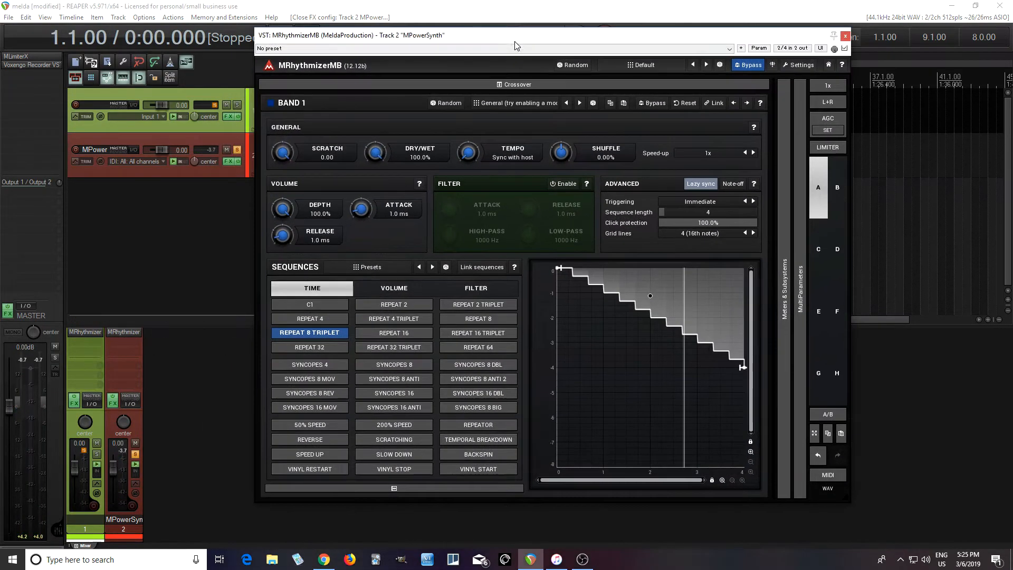
left_click(635, 68)
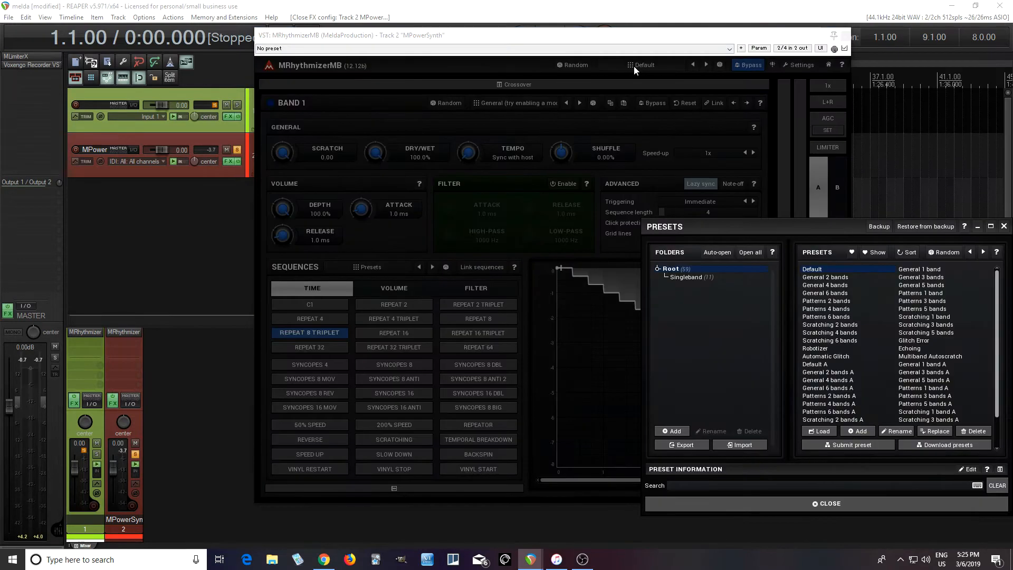
left_click(938, 278)
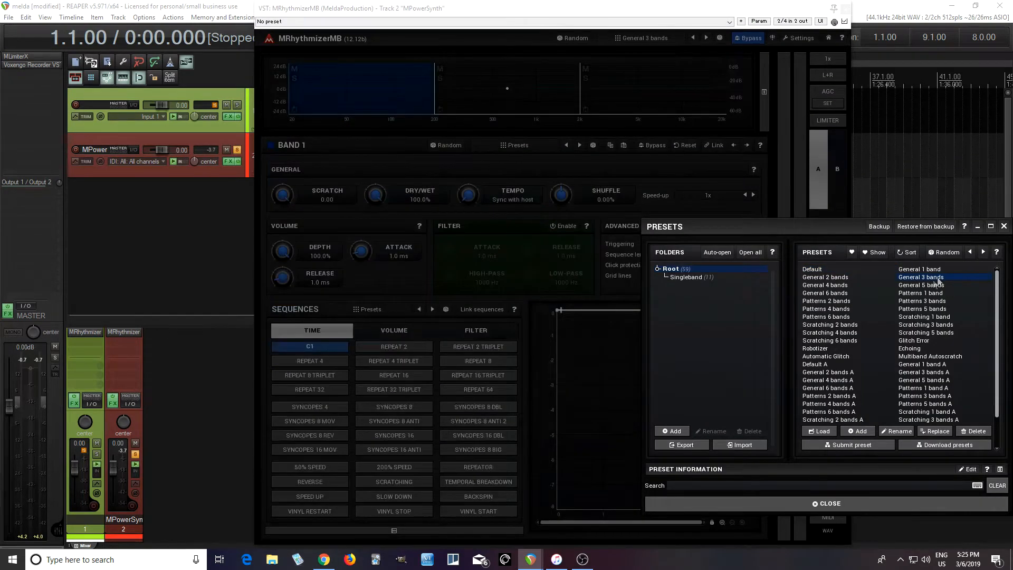
left_click(821, 503)
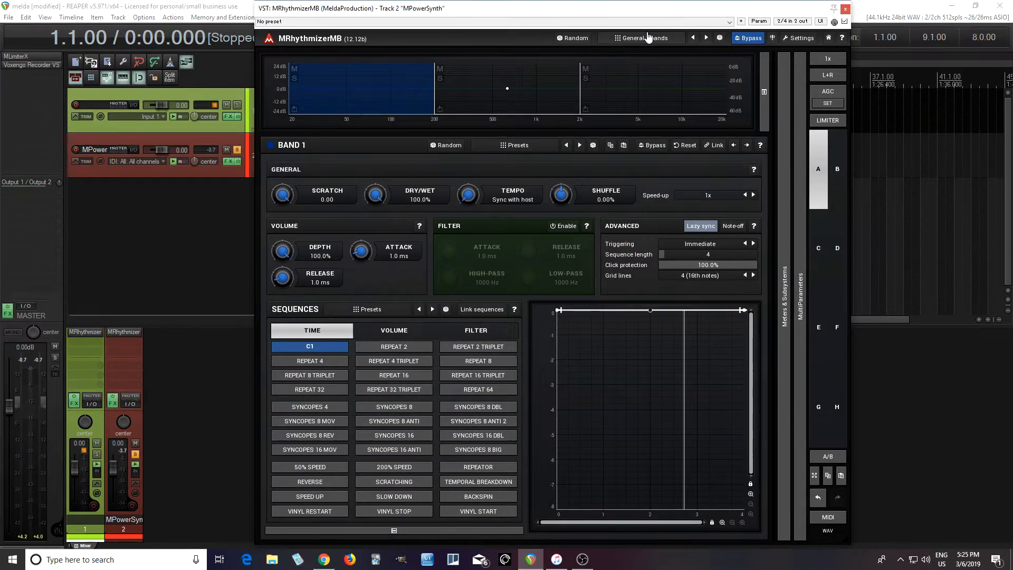
Show the volume sequences with band 1 soloed, and play the loop with the plugin's bypass turned off.
left_click(395, 332)
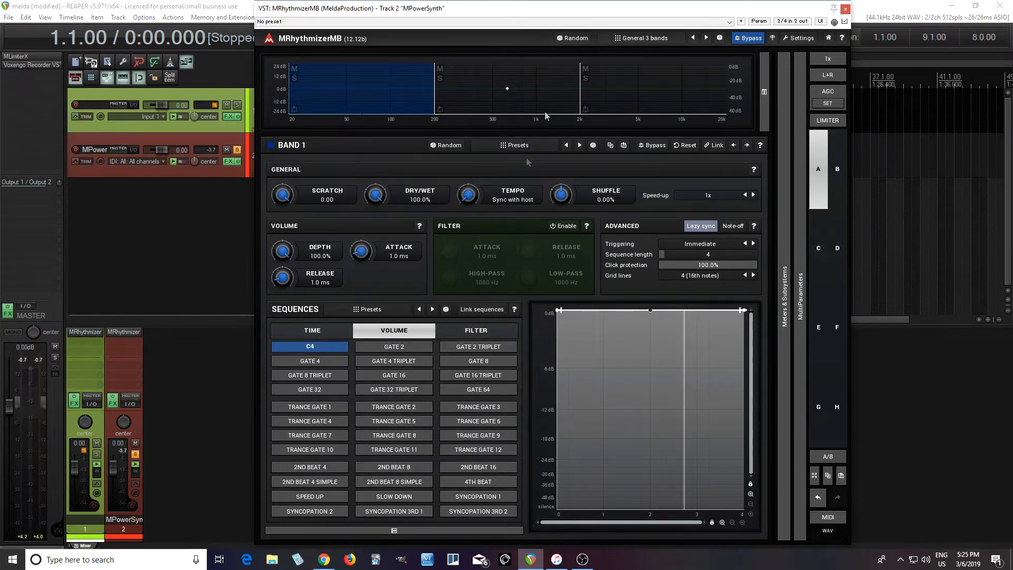
left_click_drag(560, 13, 605, 21)
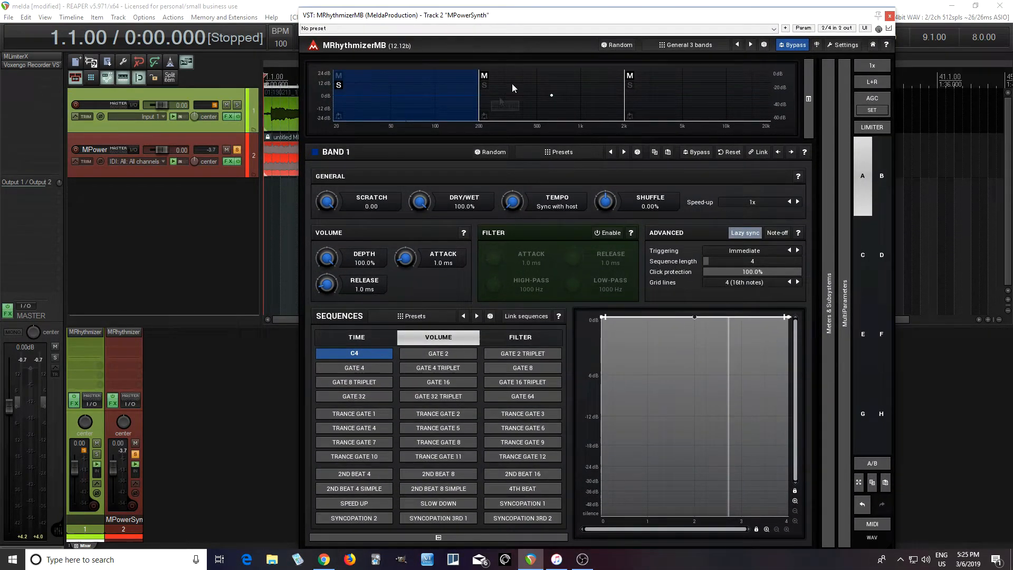
left_click_drag(520, 20, 539, 188)
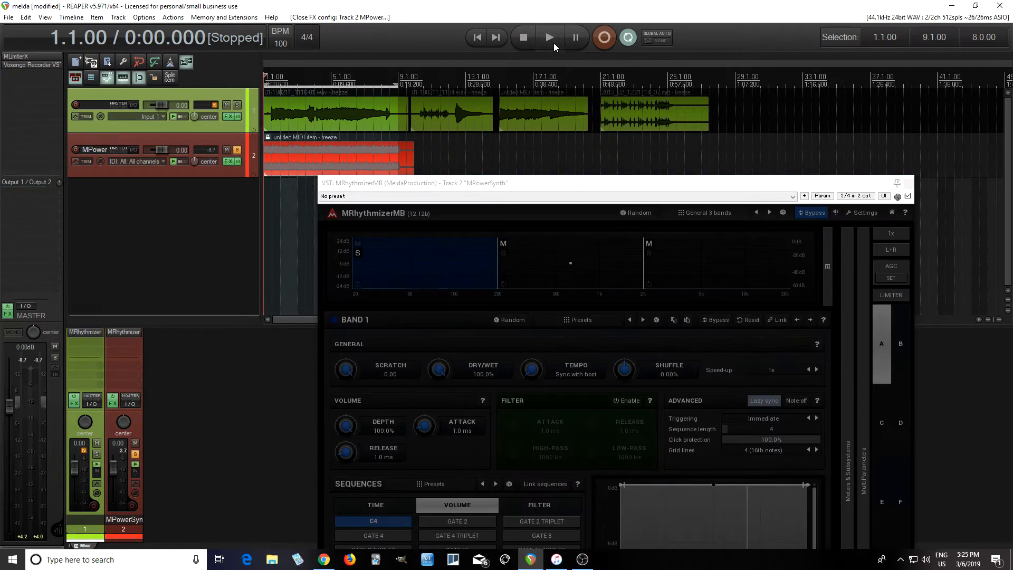
left_click(553, 43)
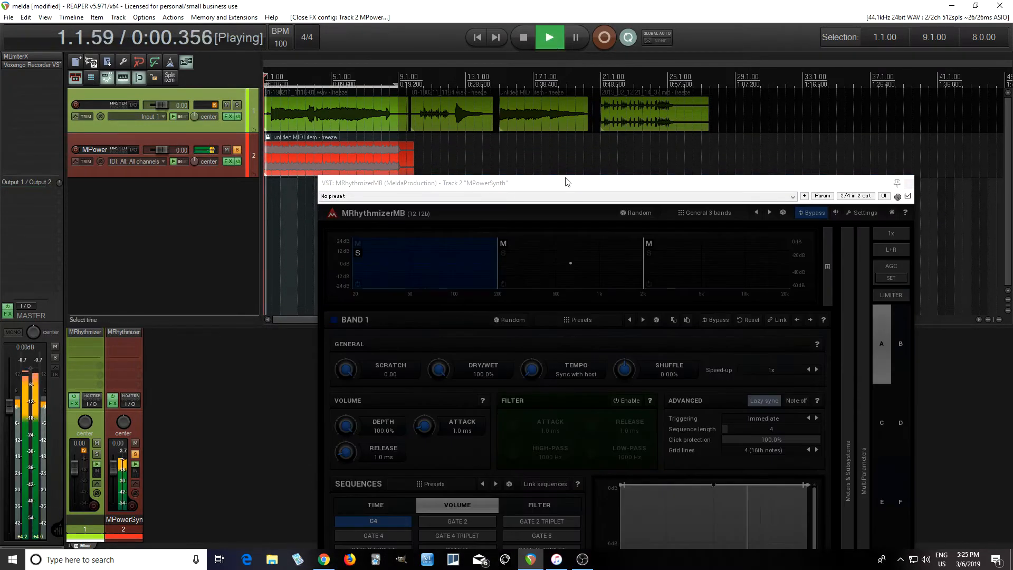
left_click_drag(565, 182, 561, 39)
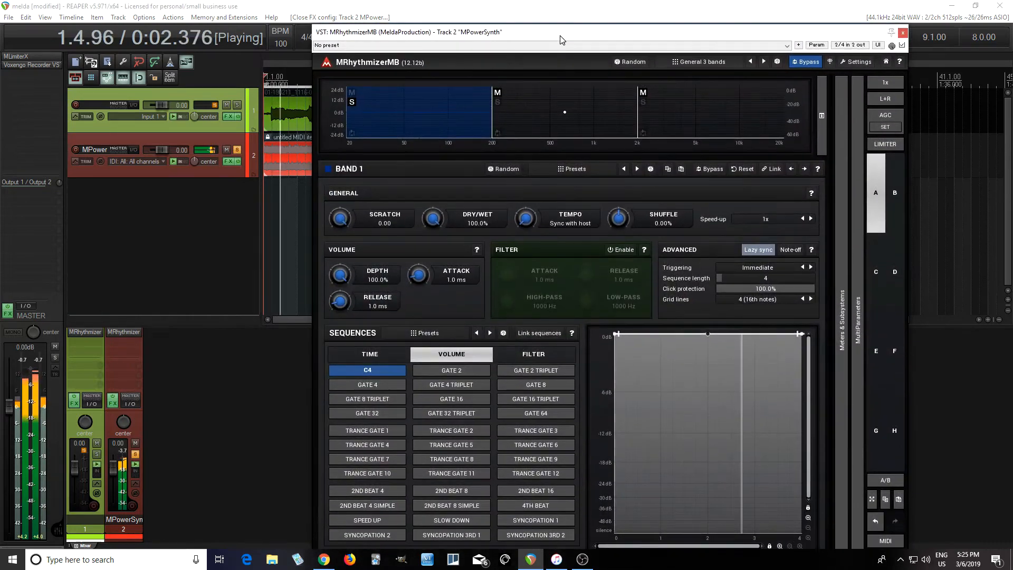
left_click(806, 63)
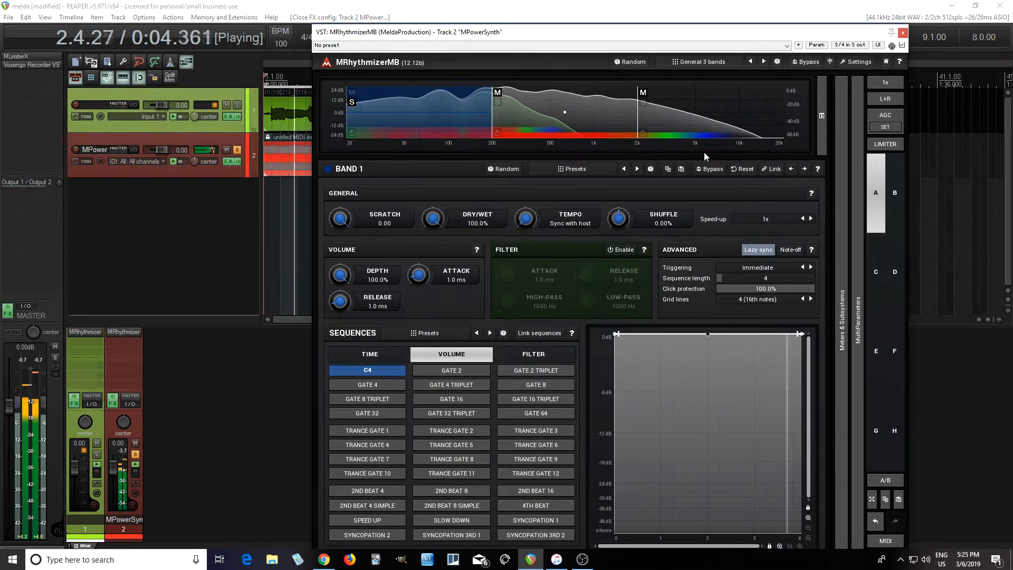
Apply the Gate 4 volume sequence to band 1 with its volume depth at 75.2%, and stop playback.
left_click(399, 389)
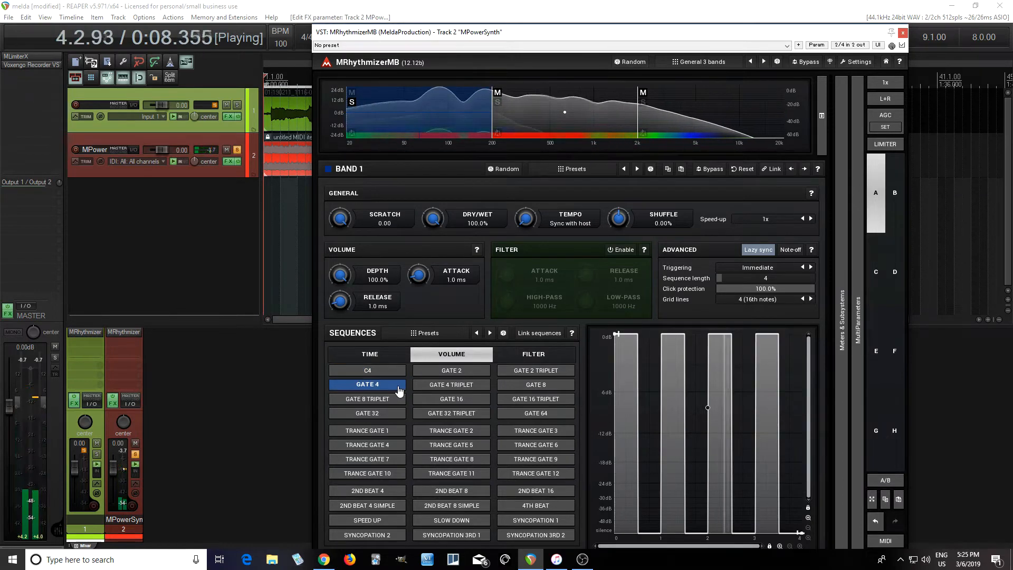
left_click_drag(342, 277, 342, 300)
left_click_drag(574, 33, 576, 77)
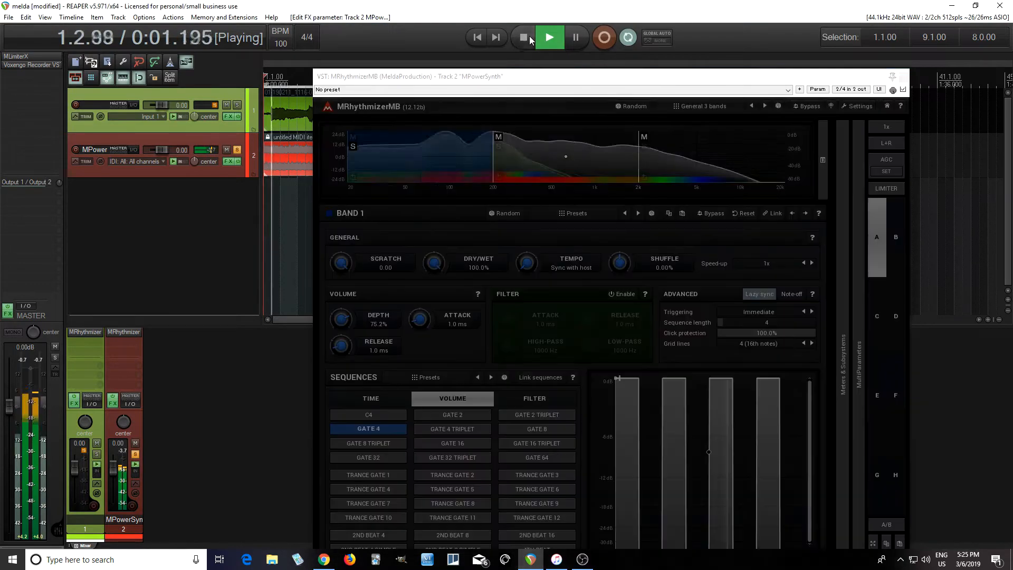
left_click(524, 37)
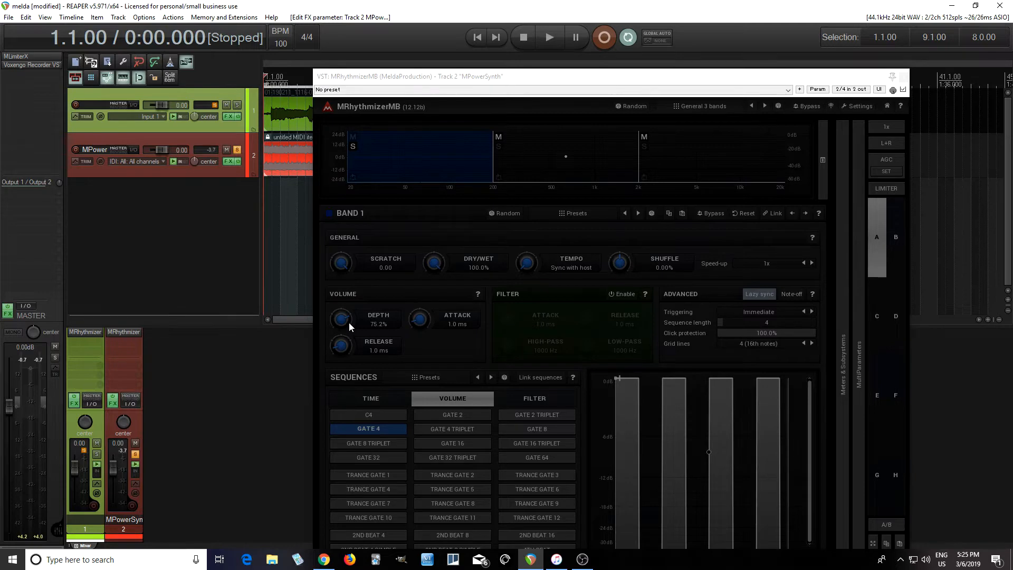
Solo band 2 and start playing the loop.
left_click(497, 147)
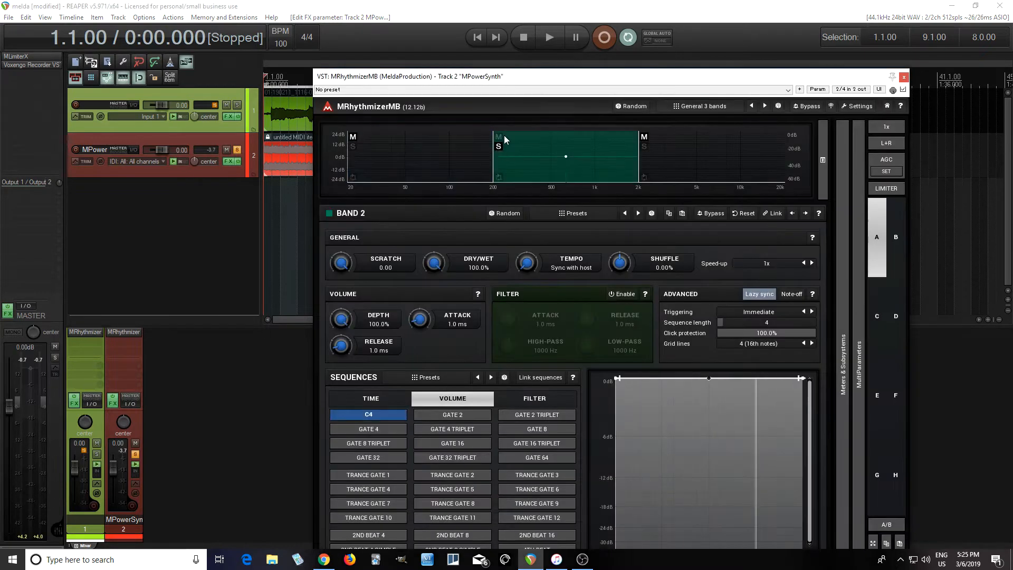
mouse_move(527, 84)
left_mouse_down()
mouse_move(498, 57)
mouse_move(526, 65)
left_mouse_up()
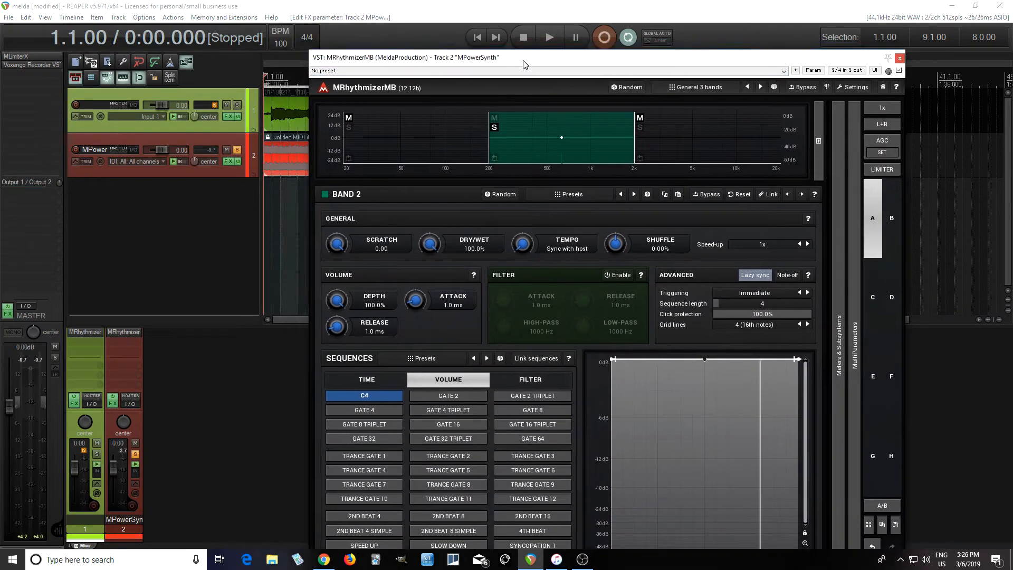
left_click(548, 37)
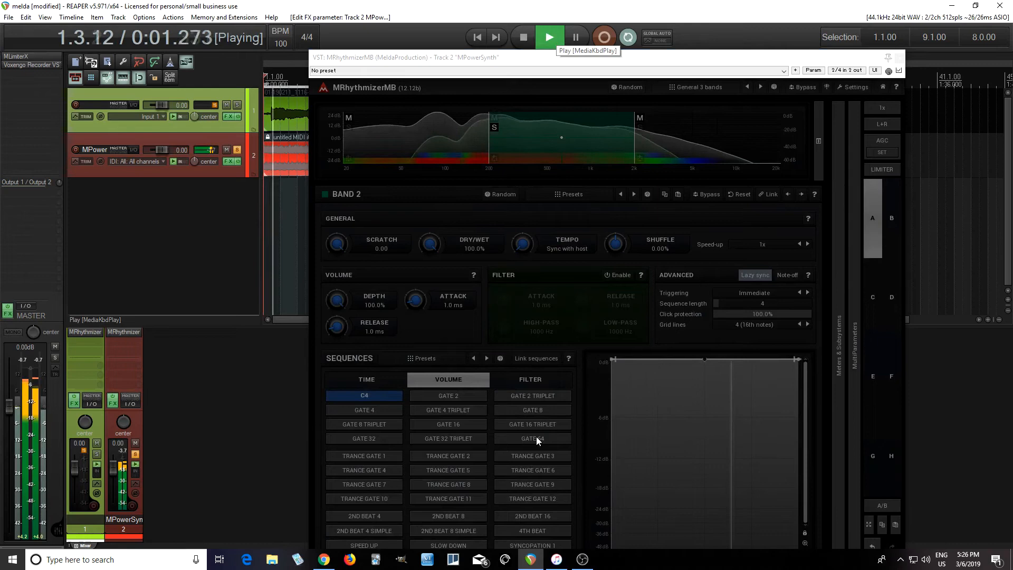
Audition Gate 32 Triplet and Gate 16 Triplet on band 2, settle on Syncopation 1, and lower its upper crossover to just above 1 kHz.
left_click(475, 439)
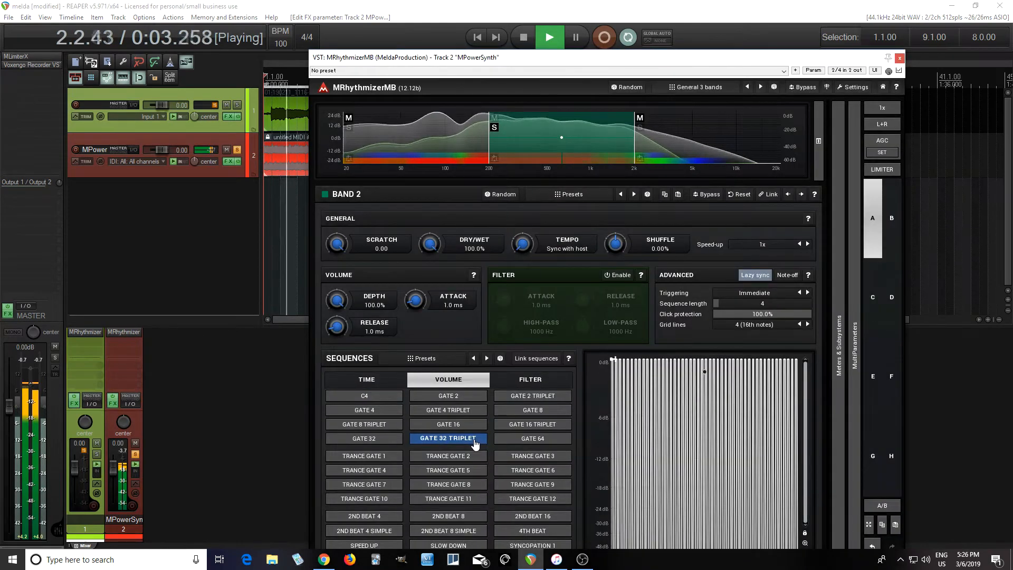
left_click(530, 424)
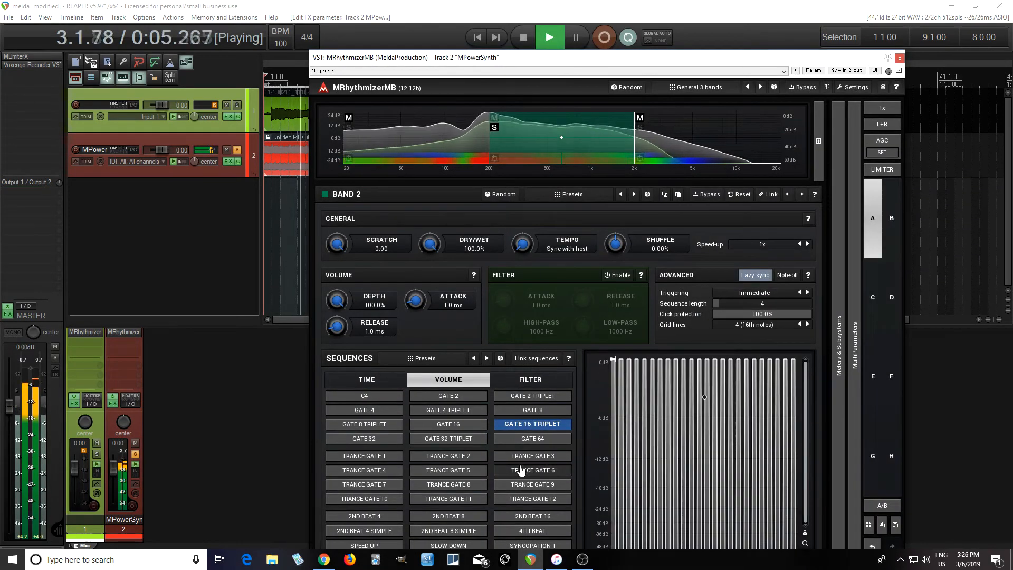
left_click(510, 545)
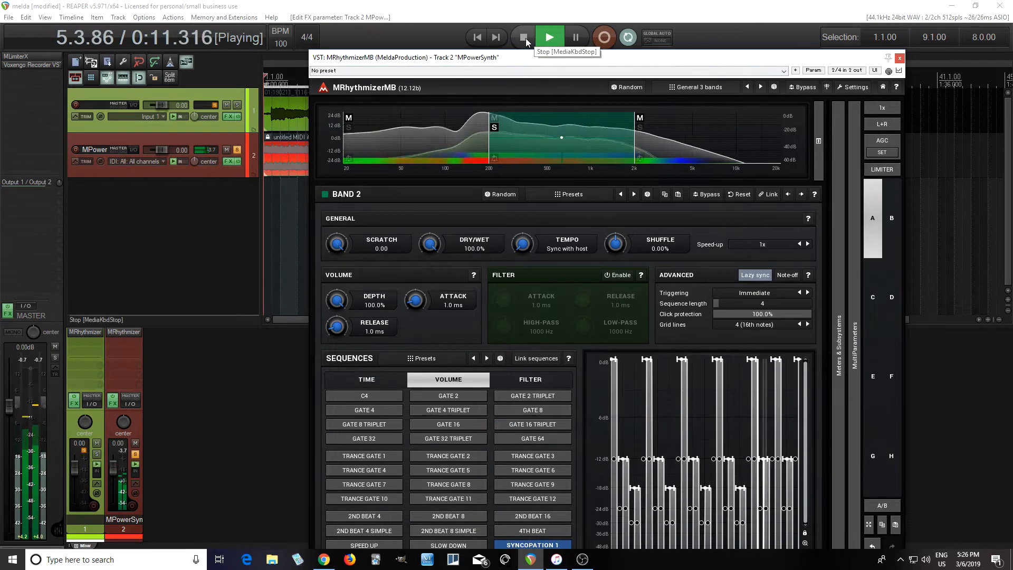
left_click_drag(634, 144, 603, 144)
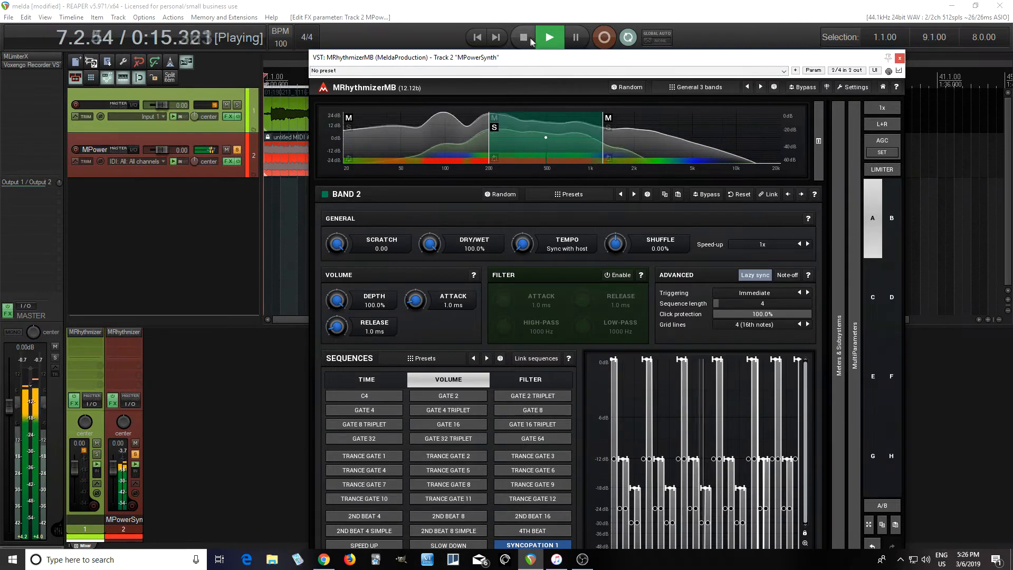
left_click(531, 40)
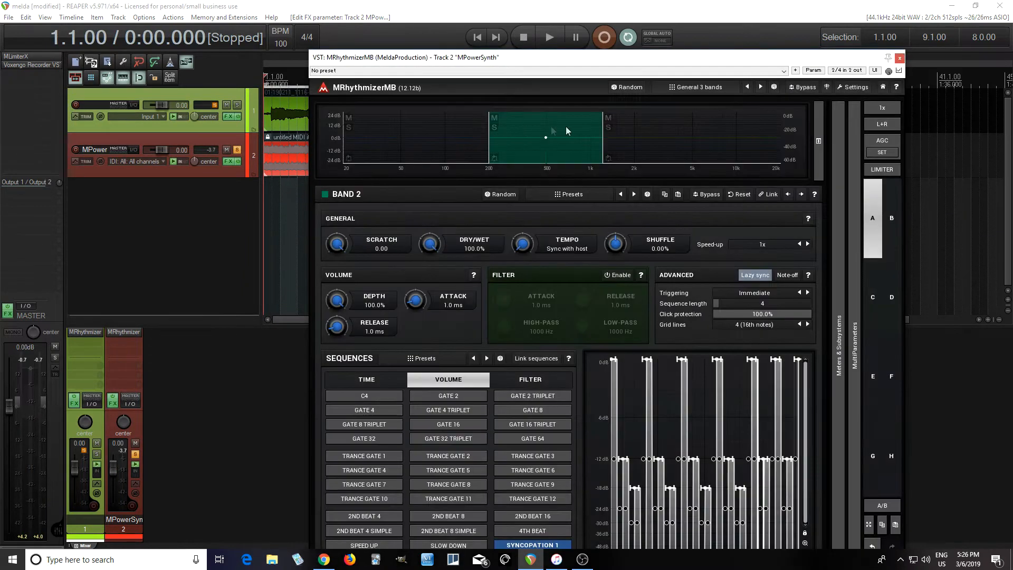
Solo band 3 and apply the Trance Gate 2 volume sequence with its volume depth at 74.4% while the loop plays.
left_click(611, 129)
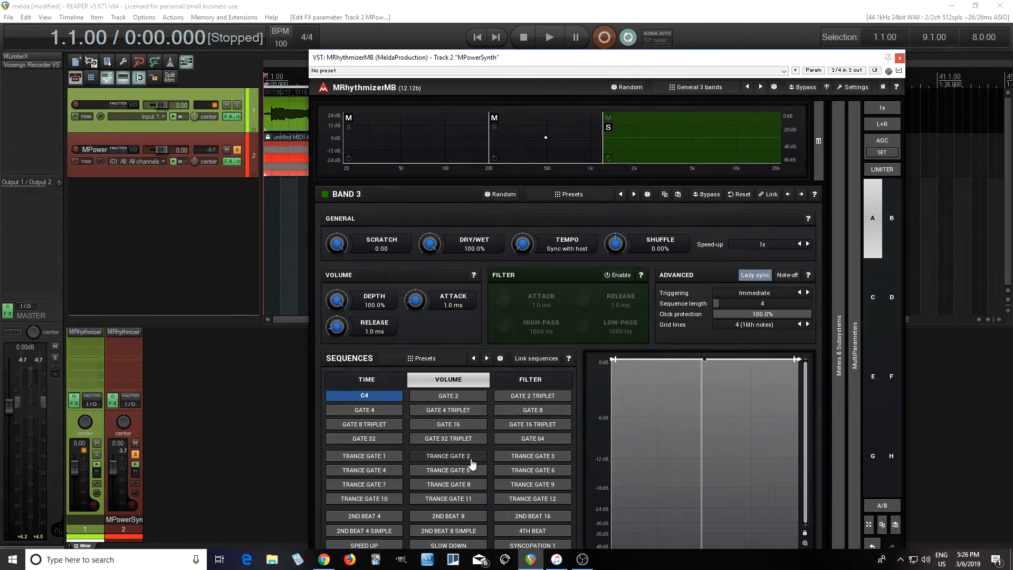
left_click(550, 39)
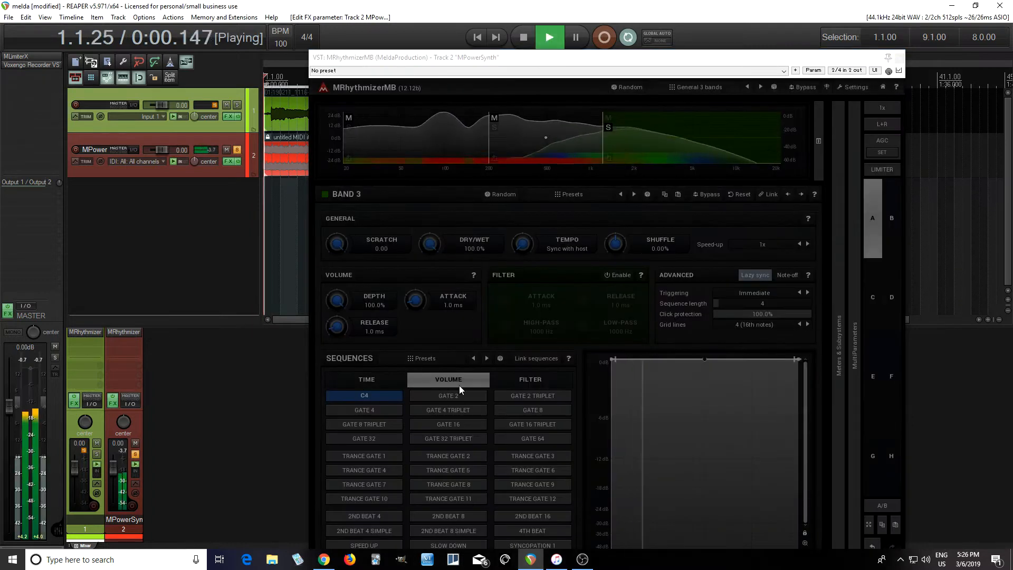
left_click(452, 458)
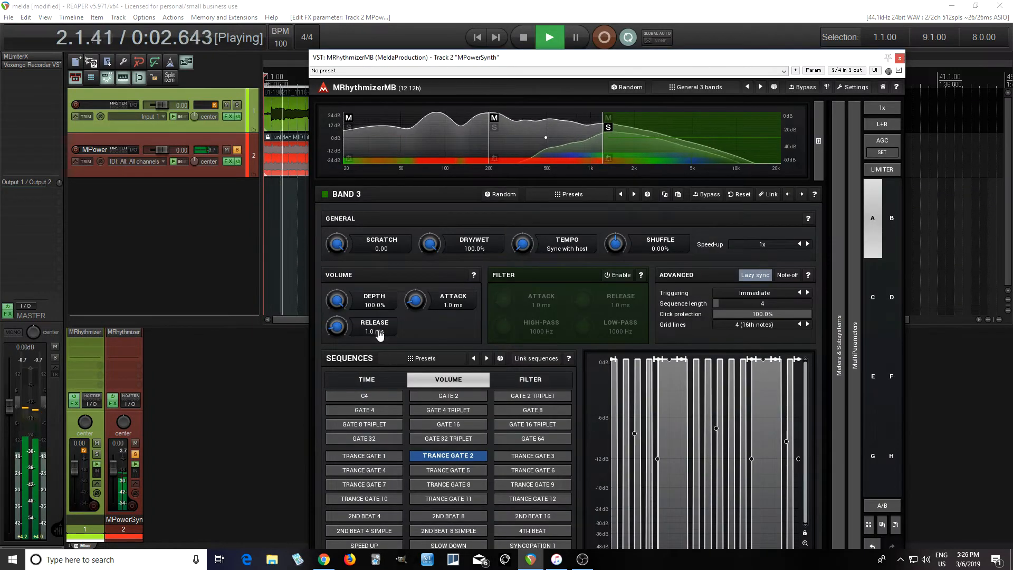
left_click_drag(339, 302, 339, 330)
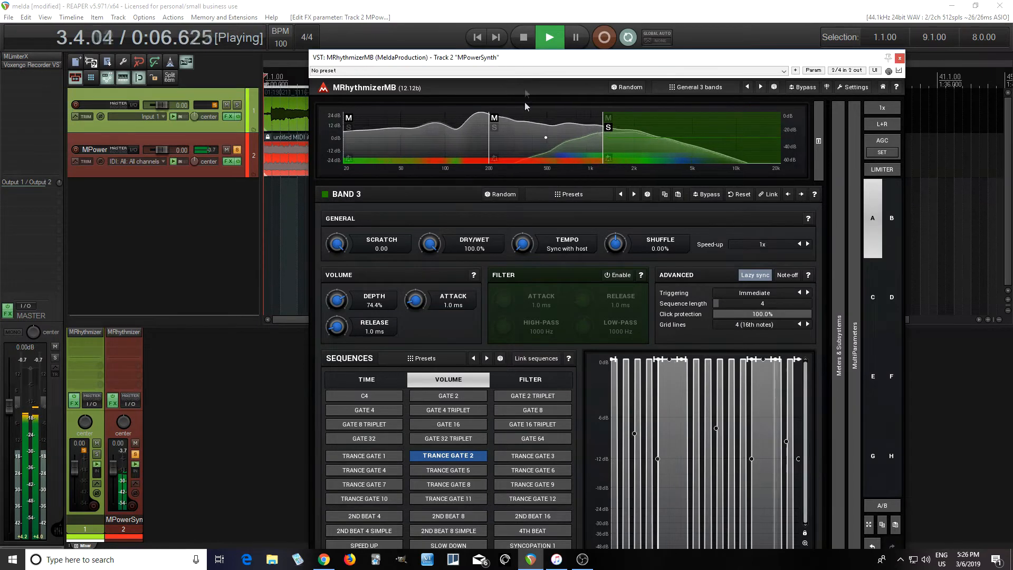
left_click(524, 36)
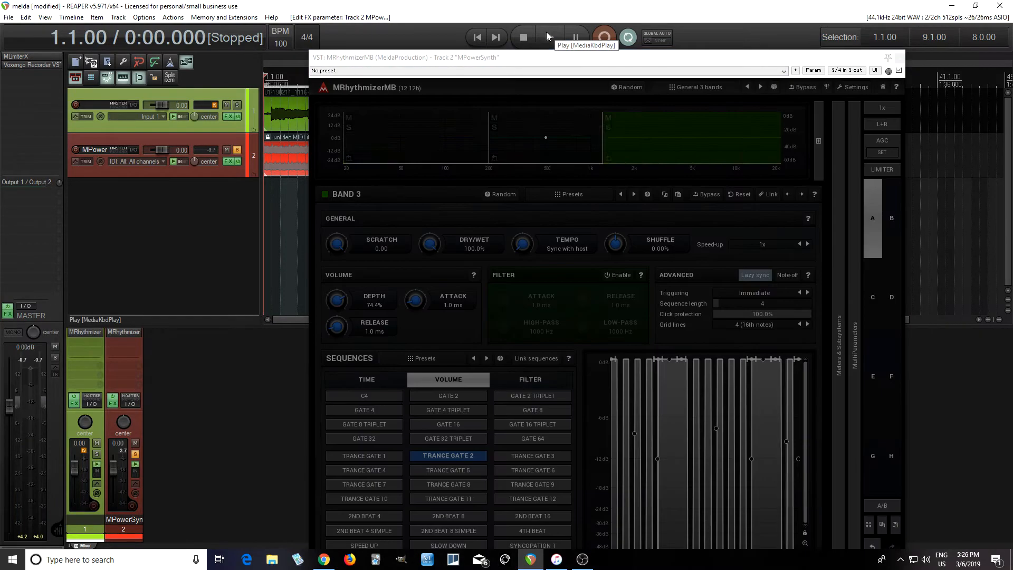
Play the loop with no band soloed to hear all three volume sequences together, and stop playback.
left_click(546, 35)
left_click_drag(545, 62, 519, 27)
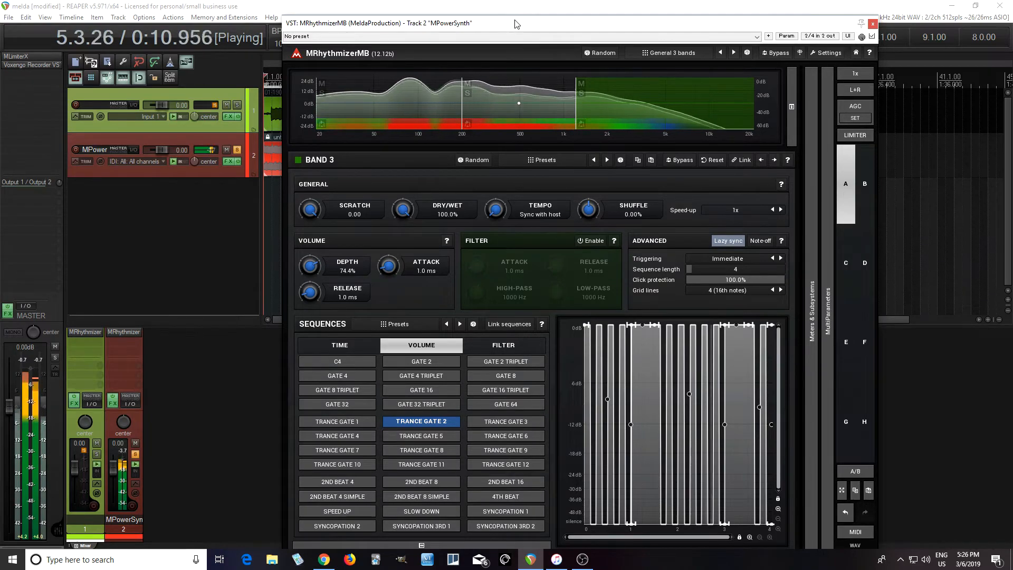
left_click_drag(515, 24, 508, 5)
key("space")
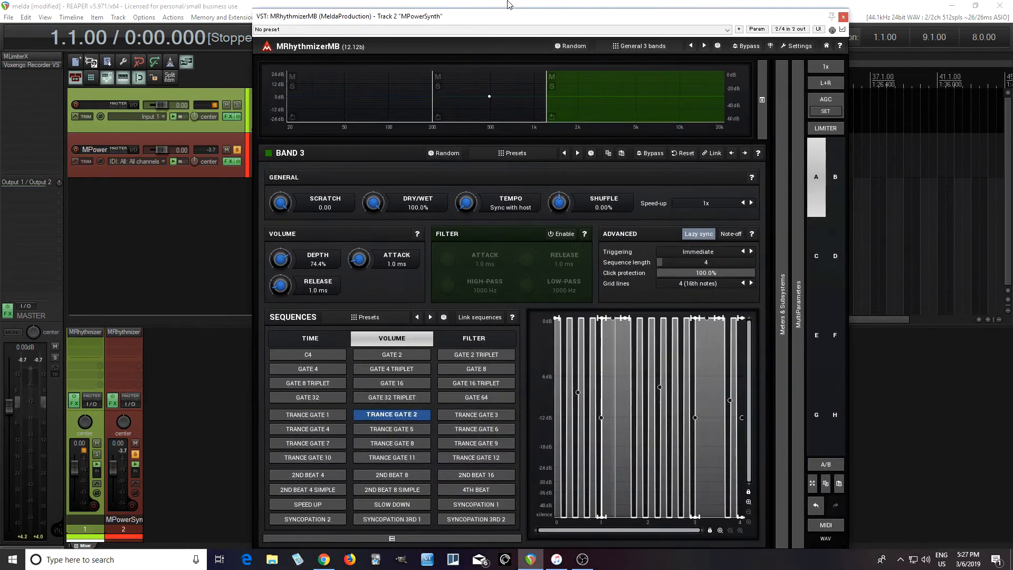
Show the meters and subsystems, and compare dry and processed sound by raising the global dry/wet from 0% to 100% during playback.
left_click(781, 133)
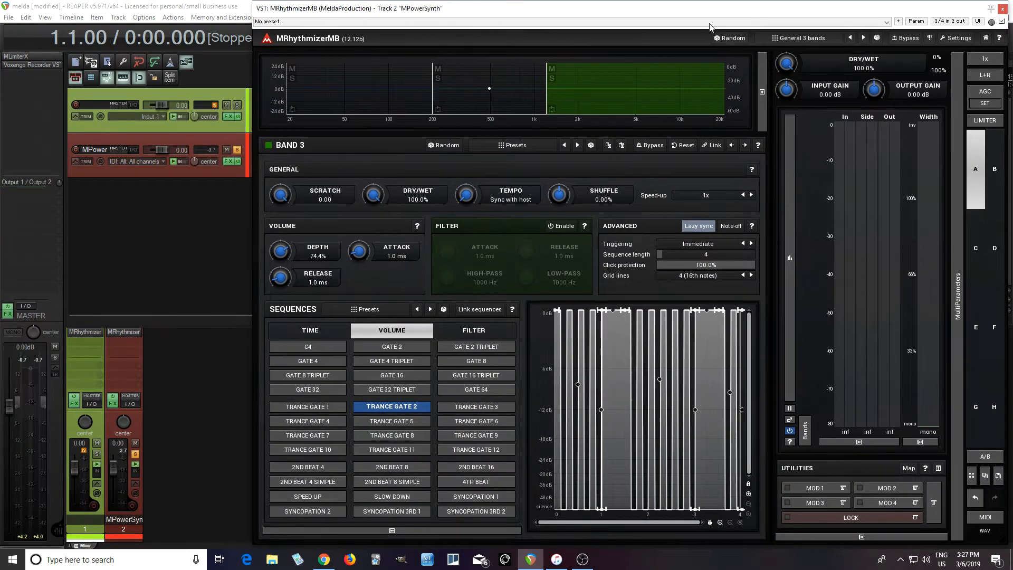
left_click_drag(704, 12, 694, 185)
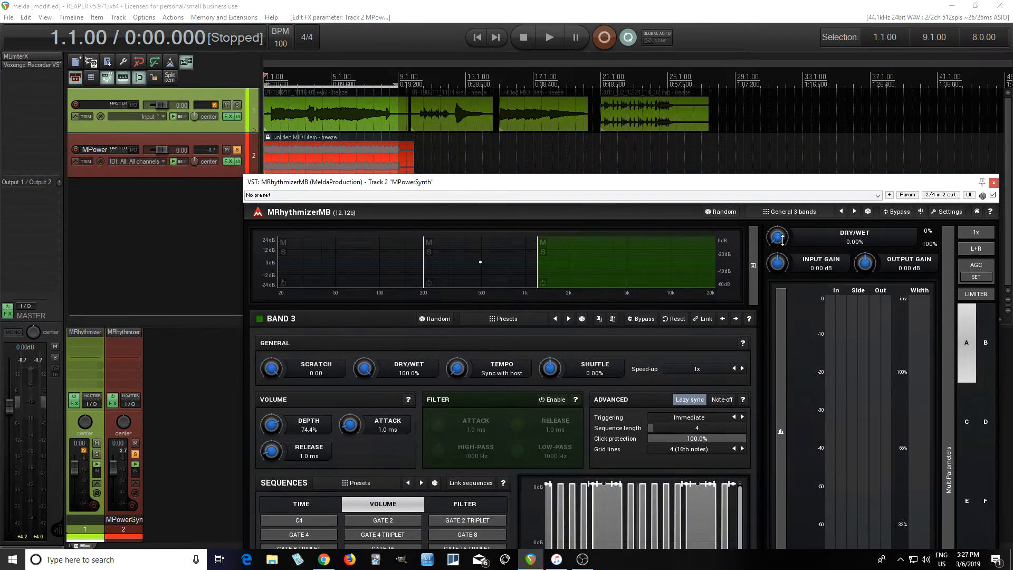
left_click(553, 45)
left_click_drag(775, 242, 777, 204)
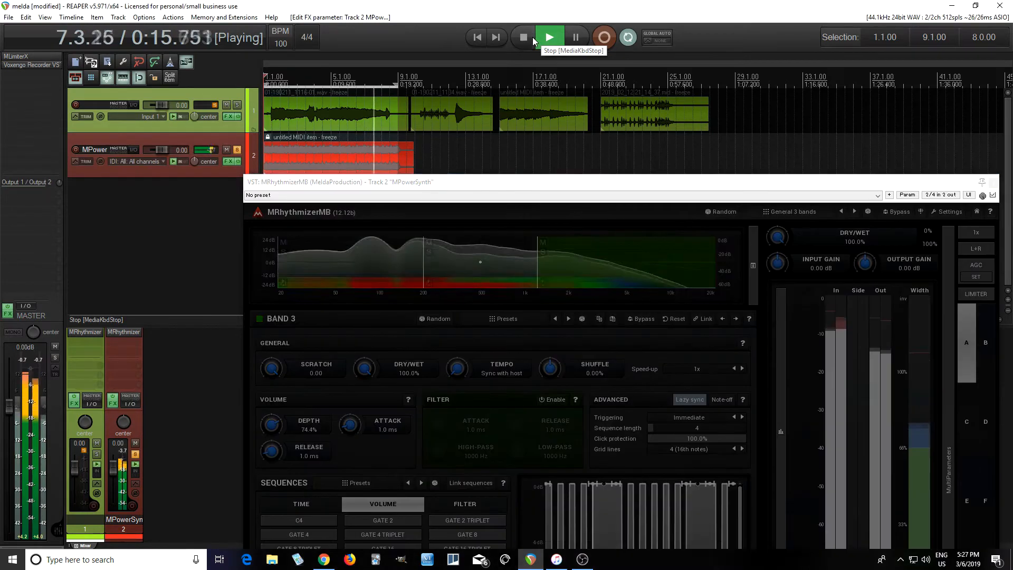
left_click(533, 37)
Reset the volume sequences of bands 3, 2 and 1 to C4.
left_click_drag(604, 187, 564, 53)
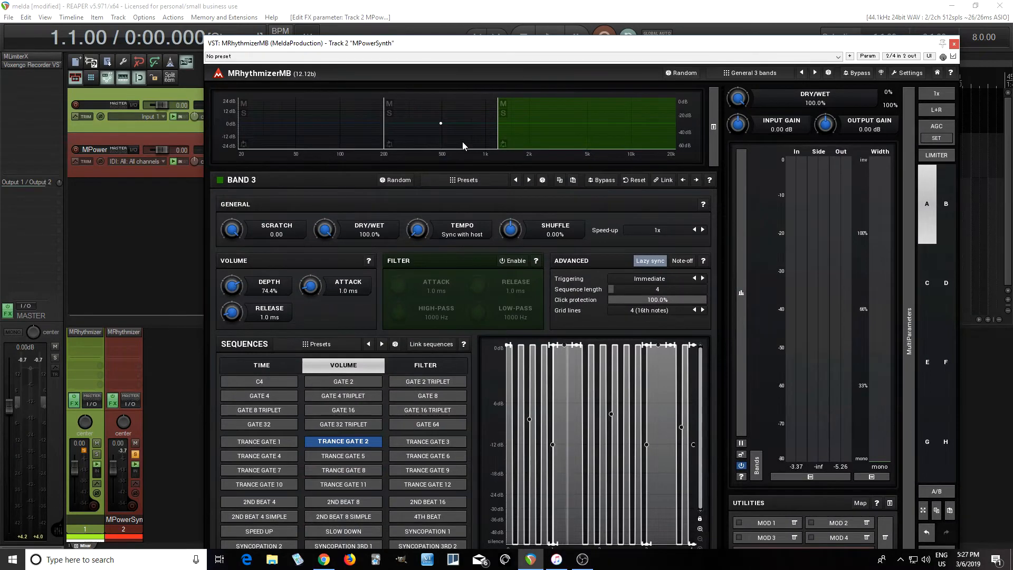
left_click(286, 384)
left_click(414, 132)
left_click(281, 385)
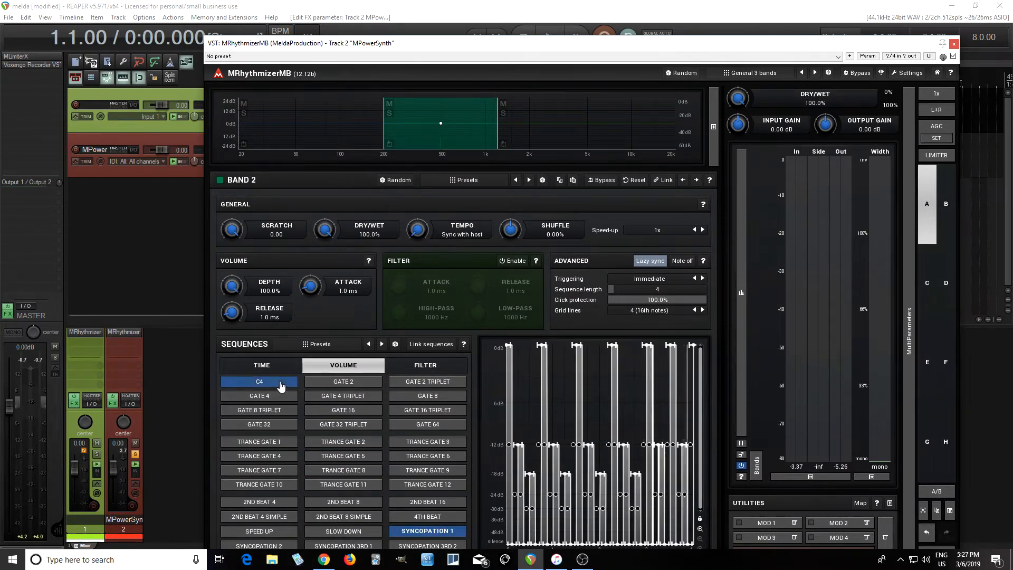
left_click(307, 131)
left_click(272, 384)
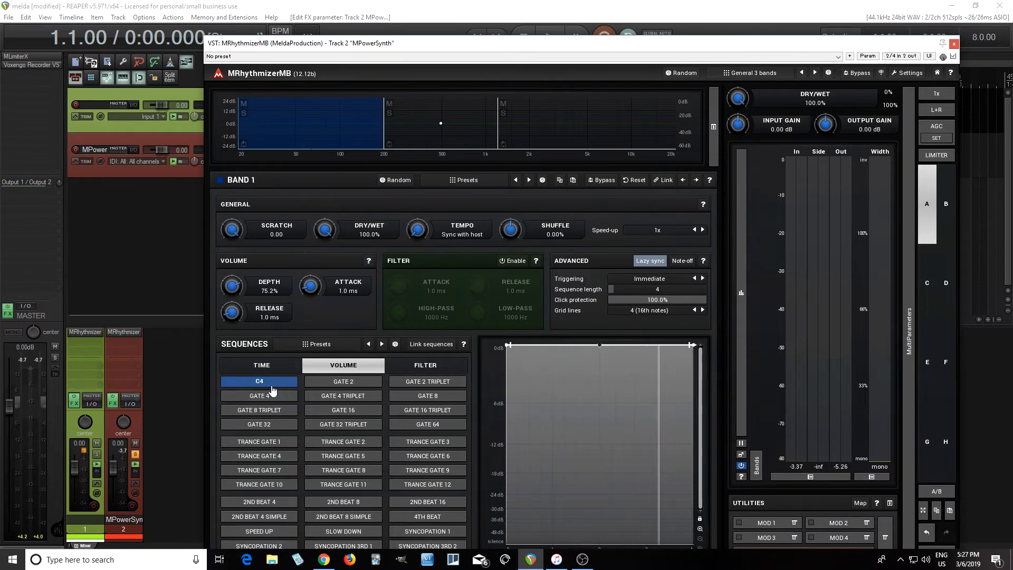
Change the crossover type to Panorama in the band 2 configuration.
right_click(416, 142)
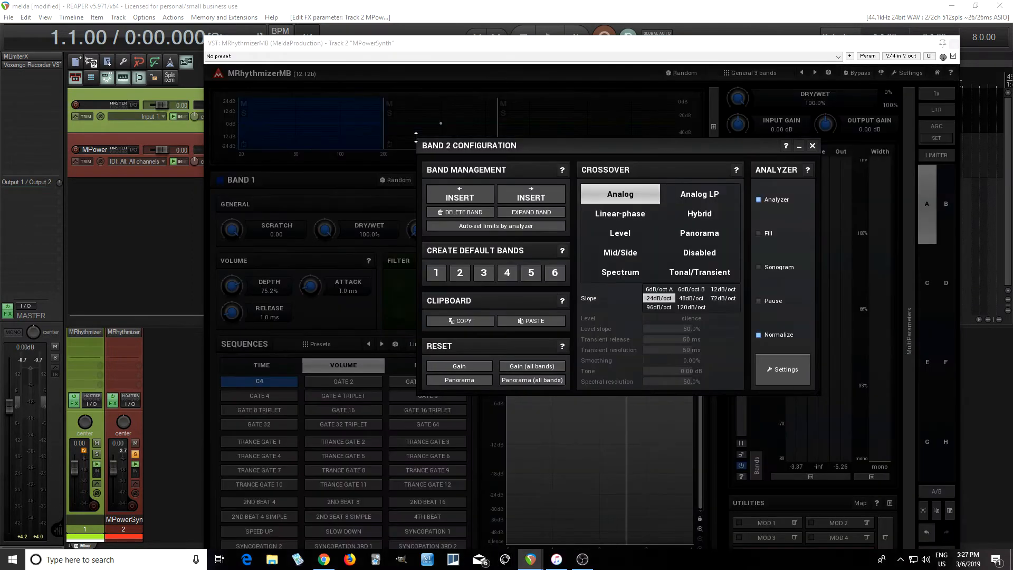
left_click(680, 233)
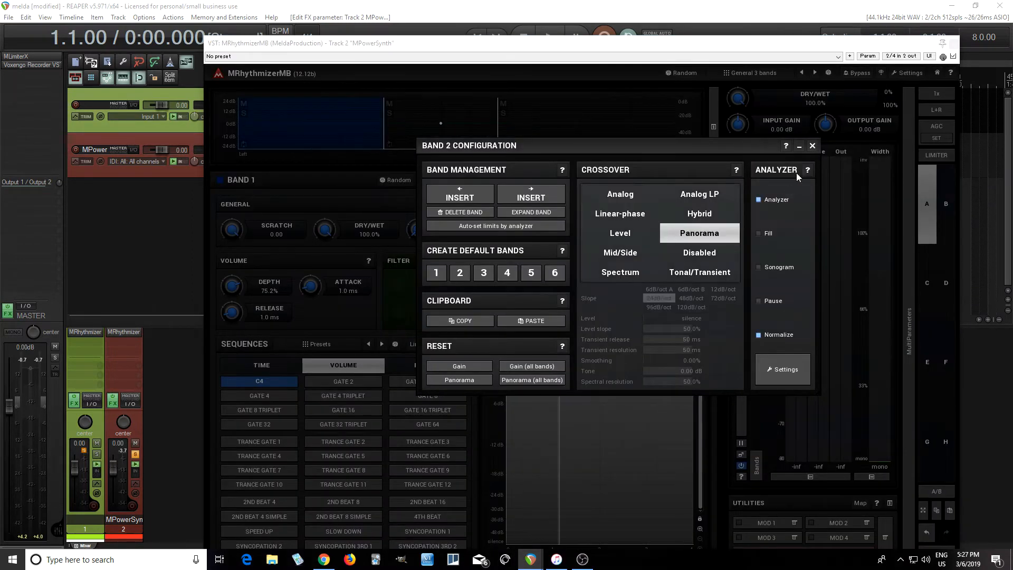
left_click(812, 146)
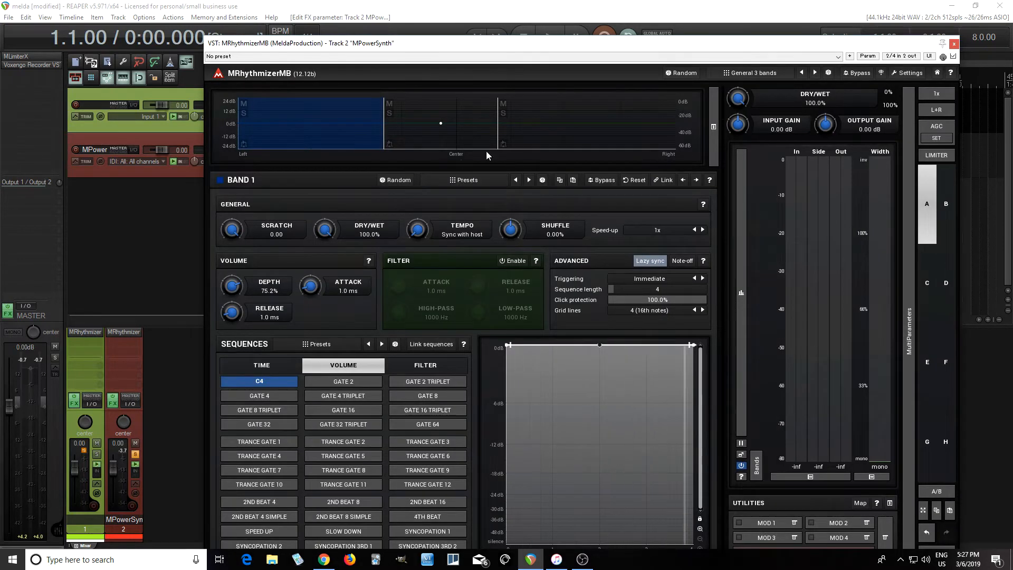
Widen the middle panorama band to about 75% on both the left and right sides.
left_click_drag(384, 133, 293, 133)
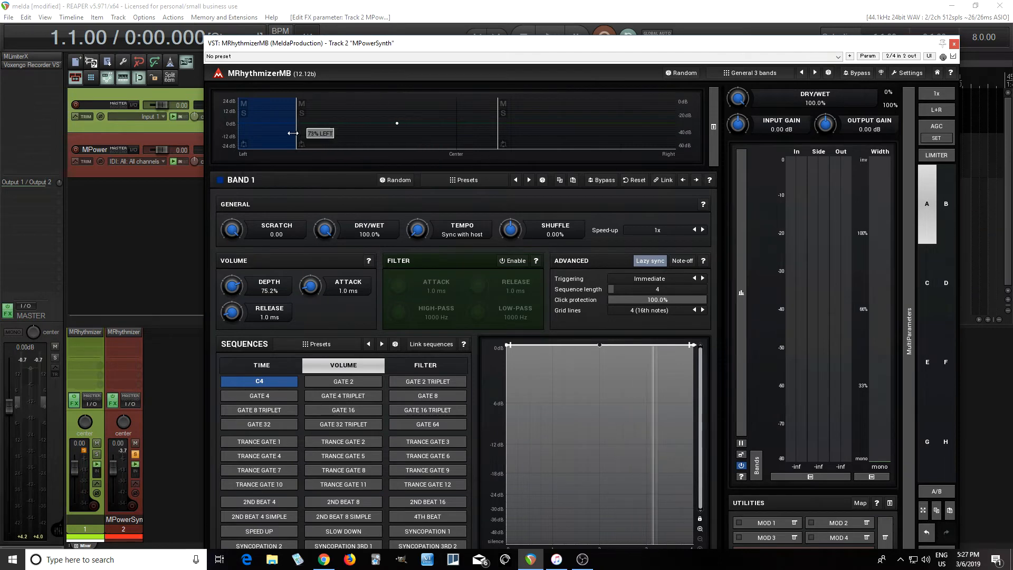
left_click_drag(502, 138, 621, 131)
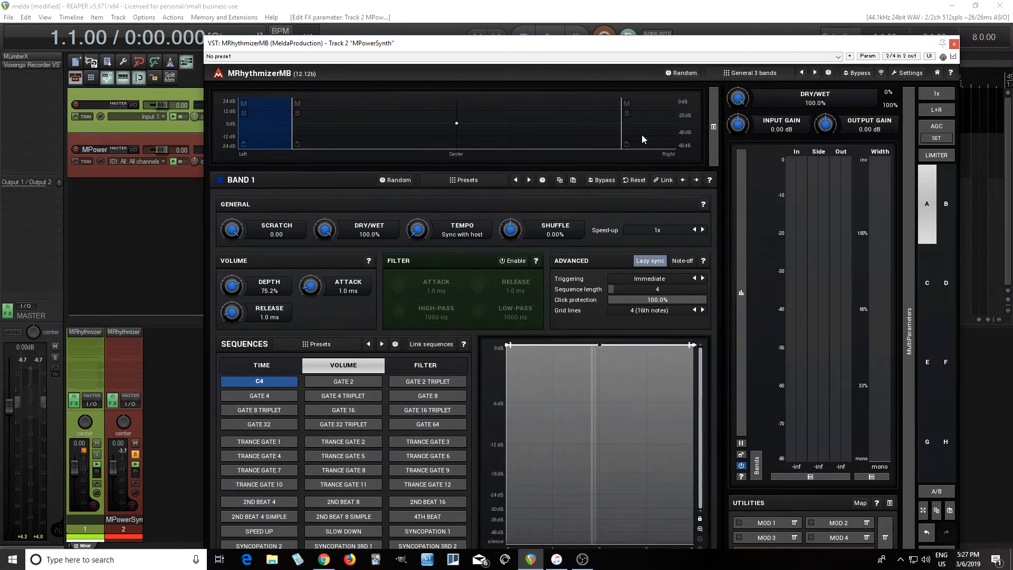
left_click(644, 140)
Apply the Speed Up volume sequence to band 1 and raise its volume depth to 100% while playing it soloed.
left_click(274, 134)
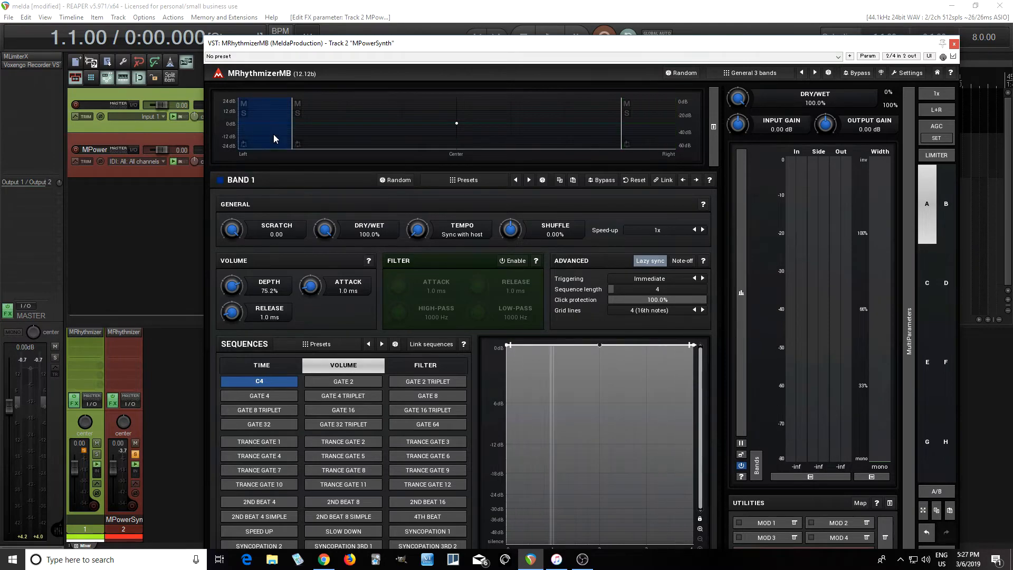
left_click_drag(444, 49, 445, 30)
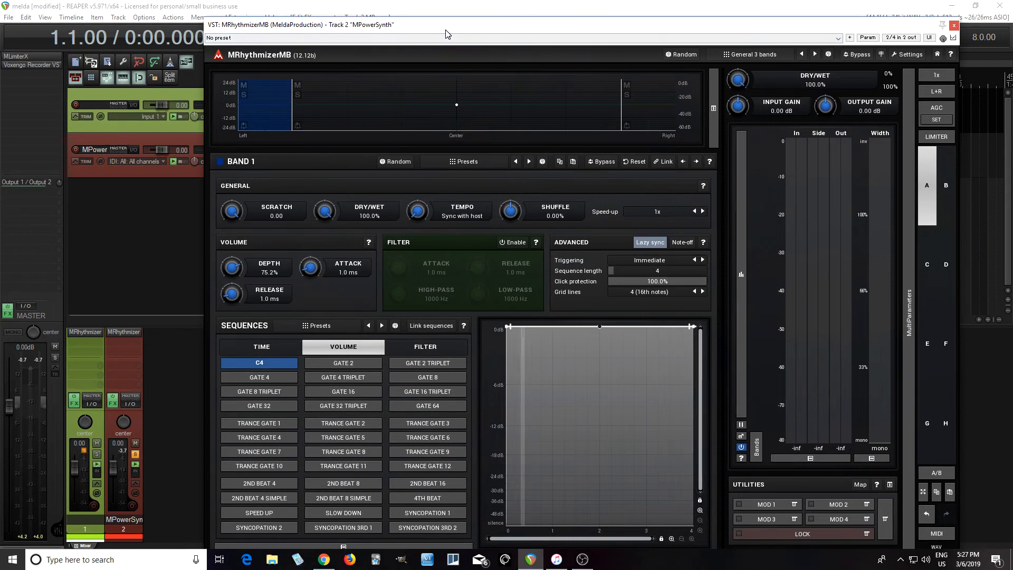
left_click(281, 512)
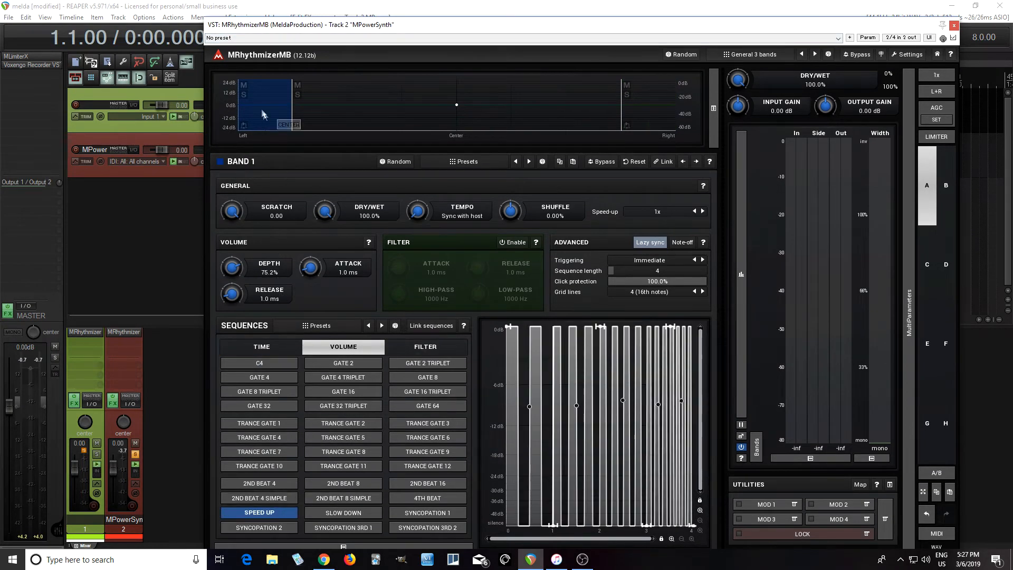
left_click_drag(505, 26, 516, 80)
left_click(546, 40)
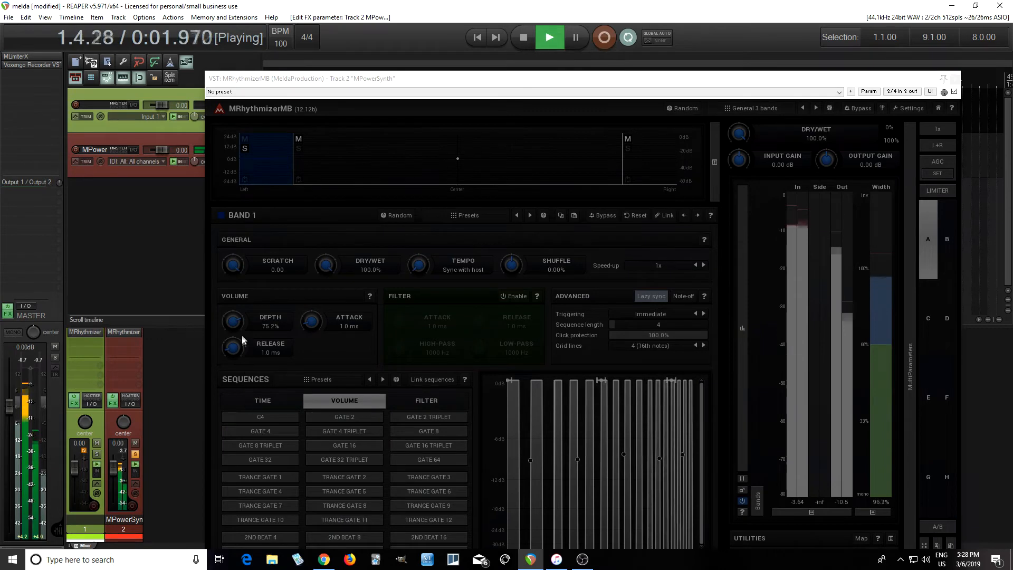
left_click_drag(236, 328, 237, 318)
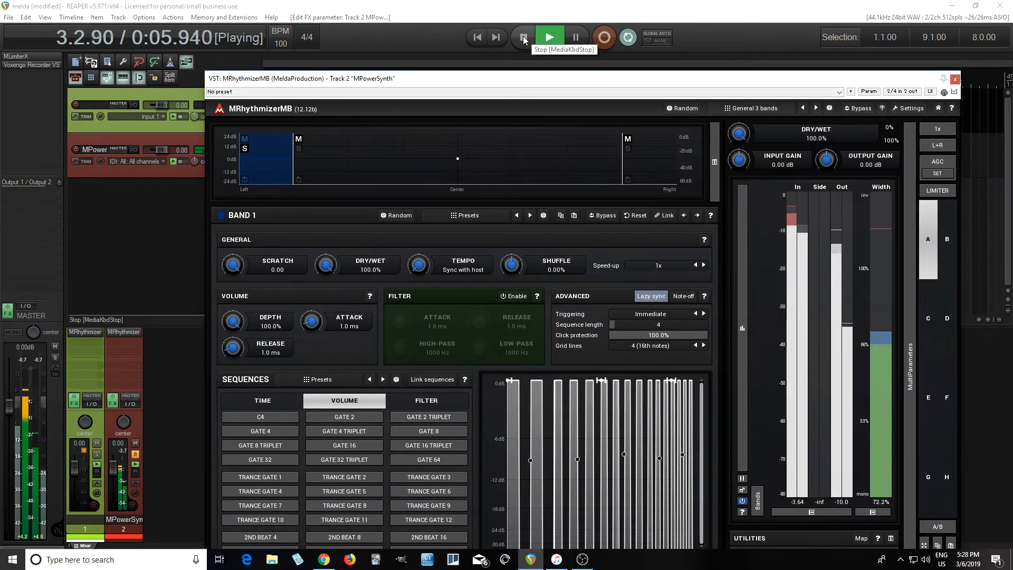
left_click(524, 37)
Solo band 3, apply the Slow Down volume sequence, and raise its volume depth to 100% during playback.
left_click_drag(533, 88, 531, 31)
left_click(625, 96)
left_click(626, 94)
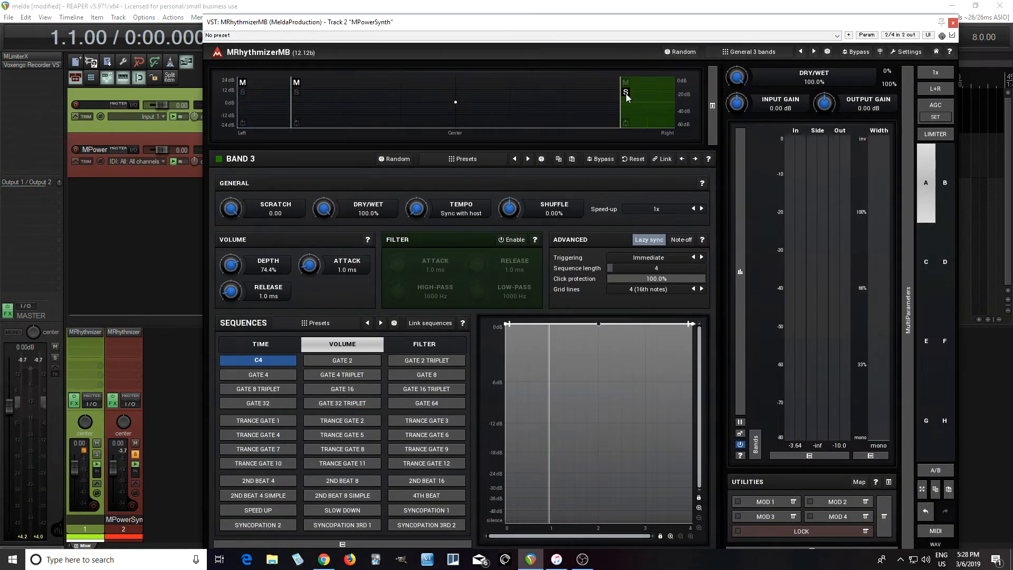
left_click(355, 510)
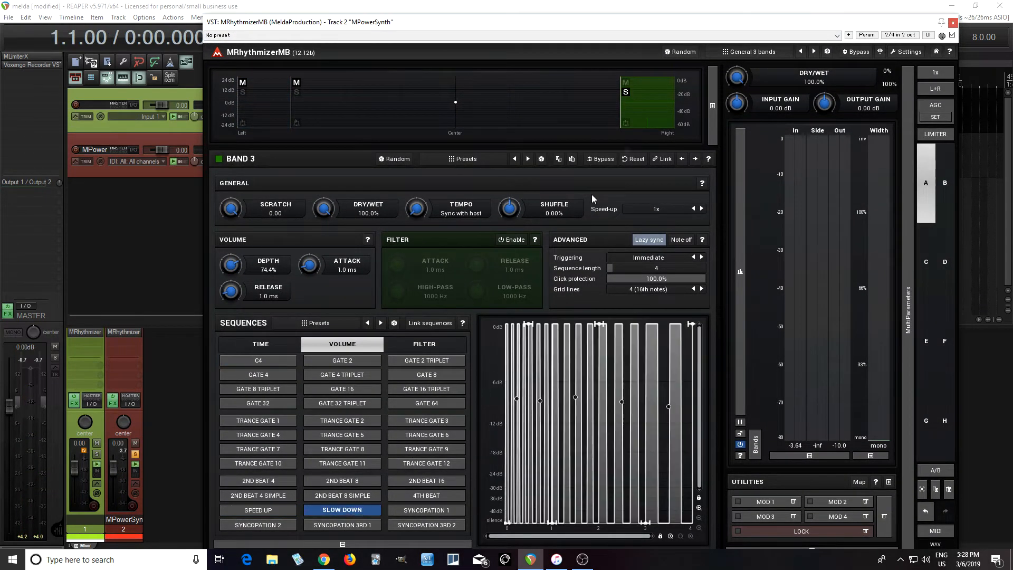
left_click_drag(636, 28, 642, 75)
left_click(548, 36)
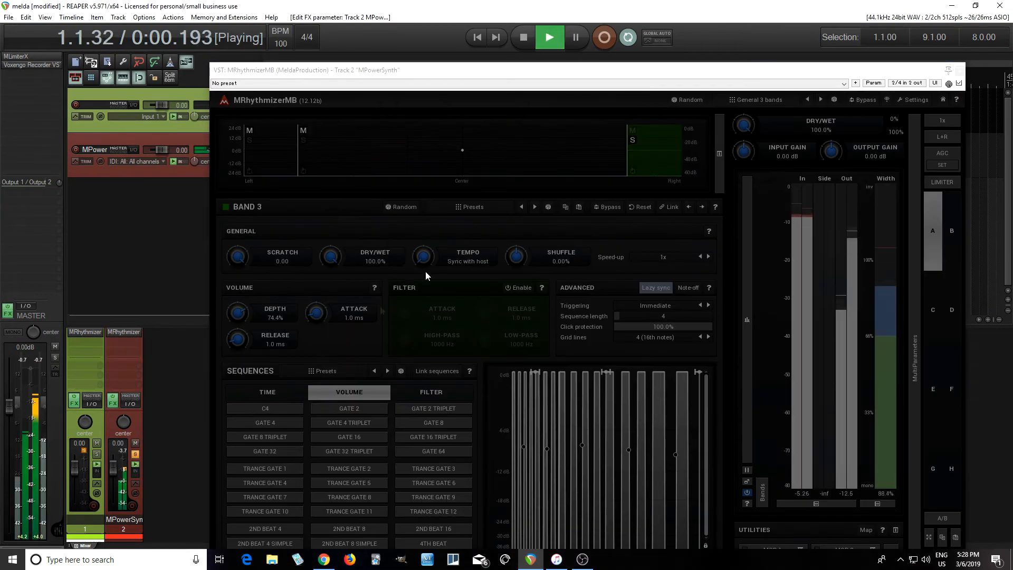
left_click_drag(243, 318, 243, 306)
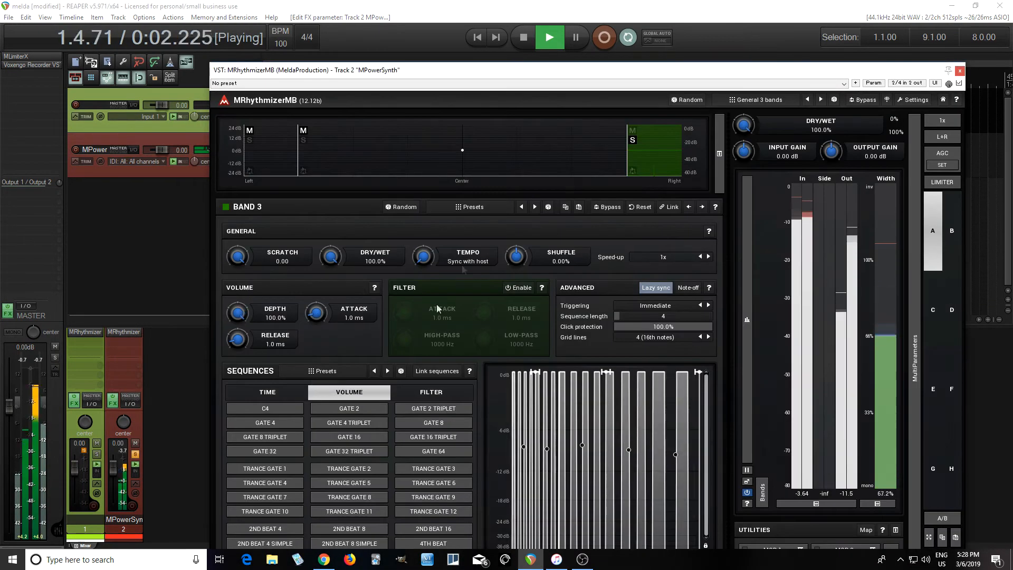
Clear band 3's solo, select band 2, and play the part with all three panorama bands audible.
left_click(525, 40)
left_click_drag(528, 76, 523, 30)
left_click(397, 106)
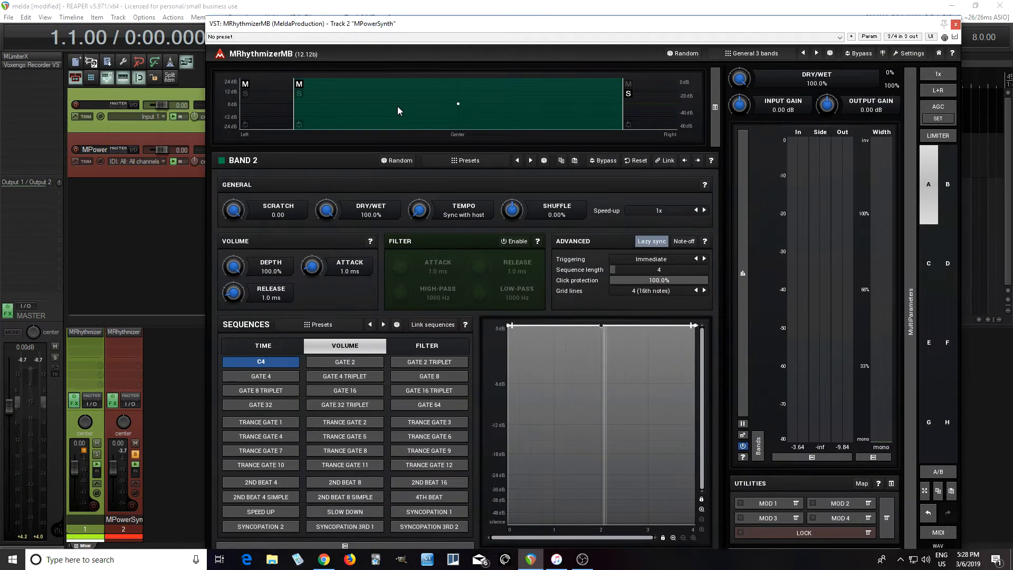
left_click_drag(607, 25, 605, 49)
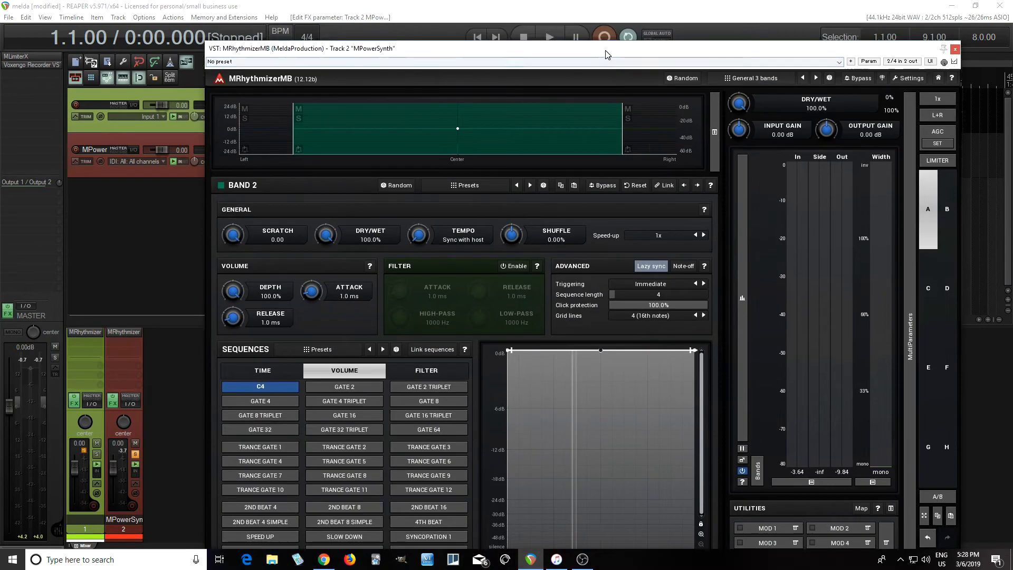
left_click(548, 38)
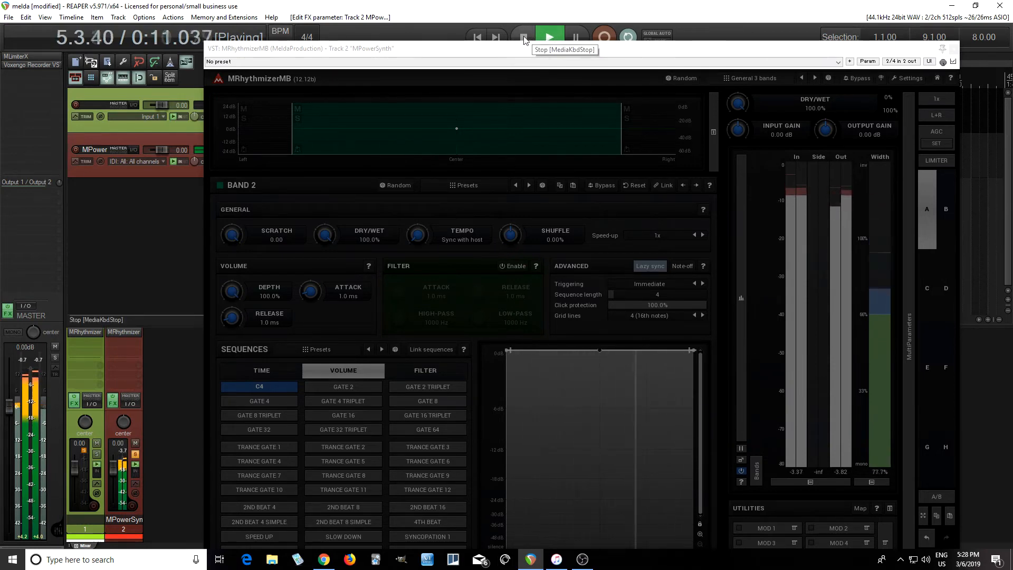
left_click(524, 38)
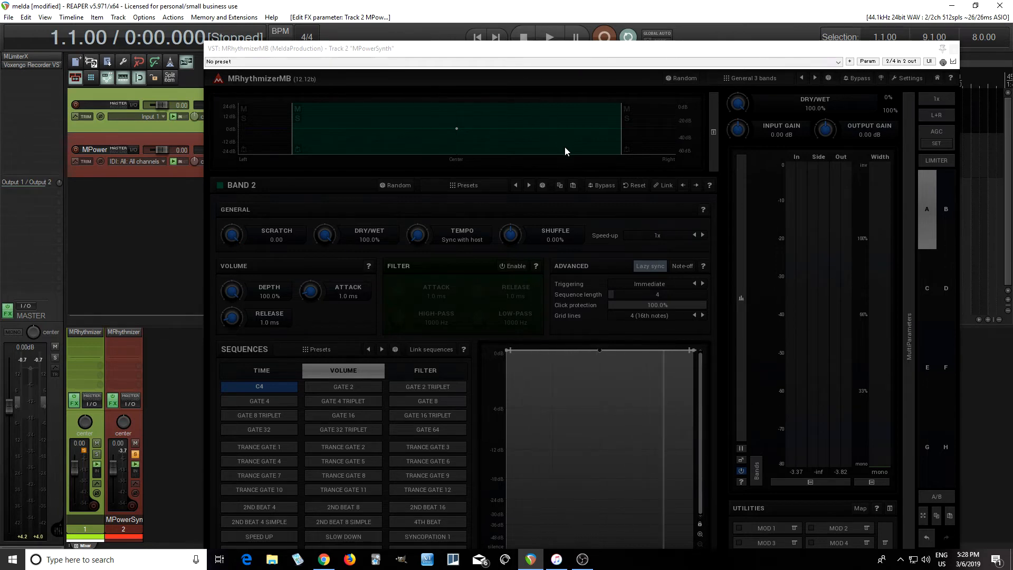
Set up a two-band Mid/Side crossover by removing the middle band, and move the remaining boundary close to Mid.
right_click(536, 145)
left_click(756, 260)
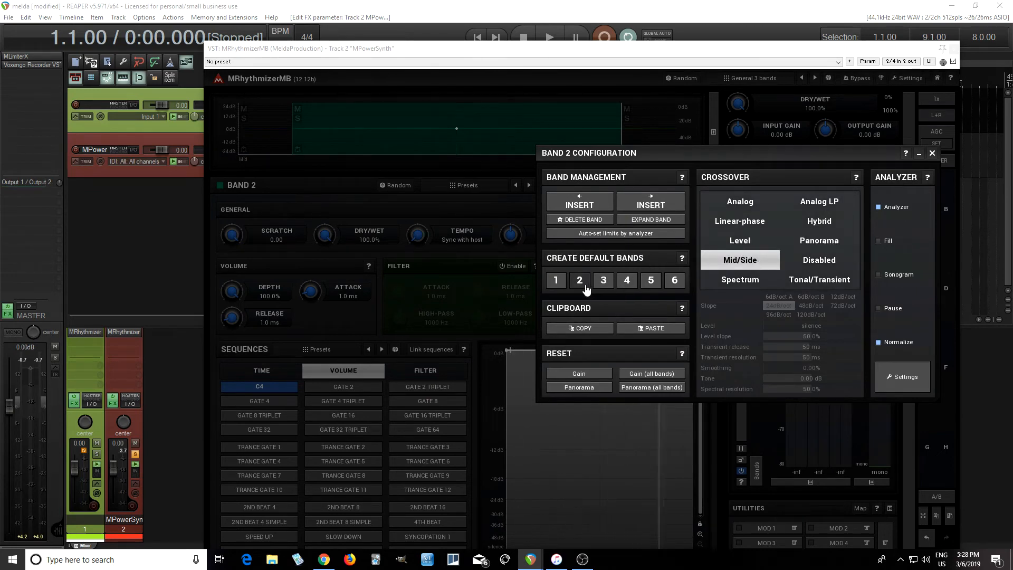
left_click(632, 222)
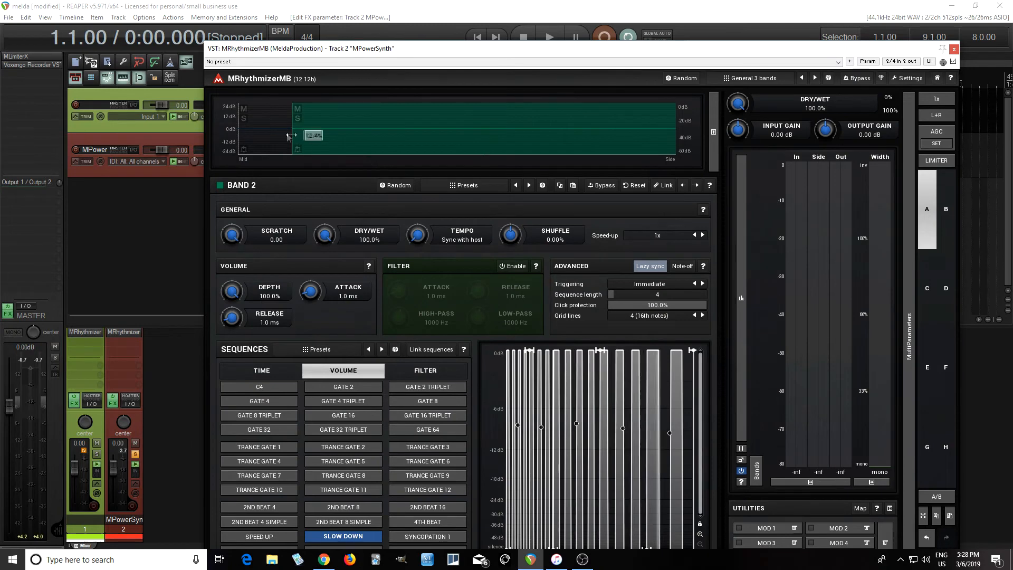
left_click(291, 132)
left_click_drag(293, 130, 258, 131)
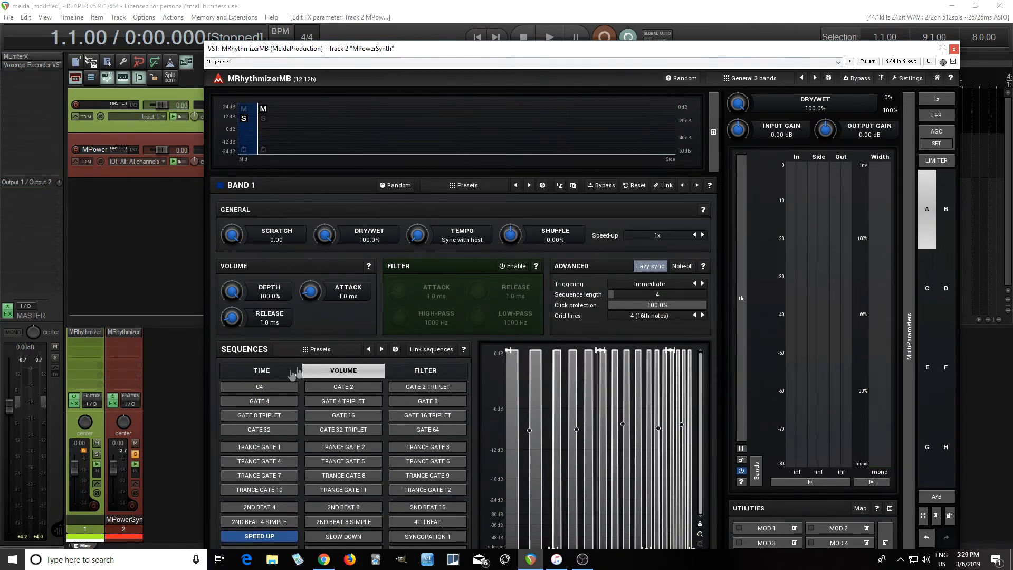
Apply the C4 volume sequence to both band 1 and band 2.
left_click(264, 388)
left_click(287, 146)
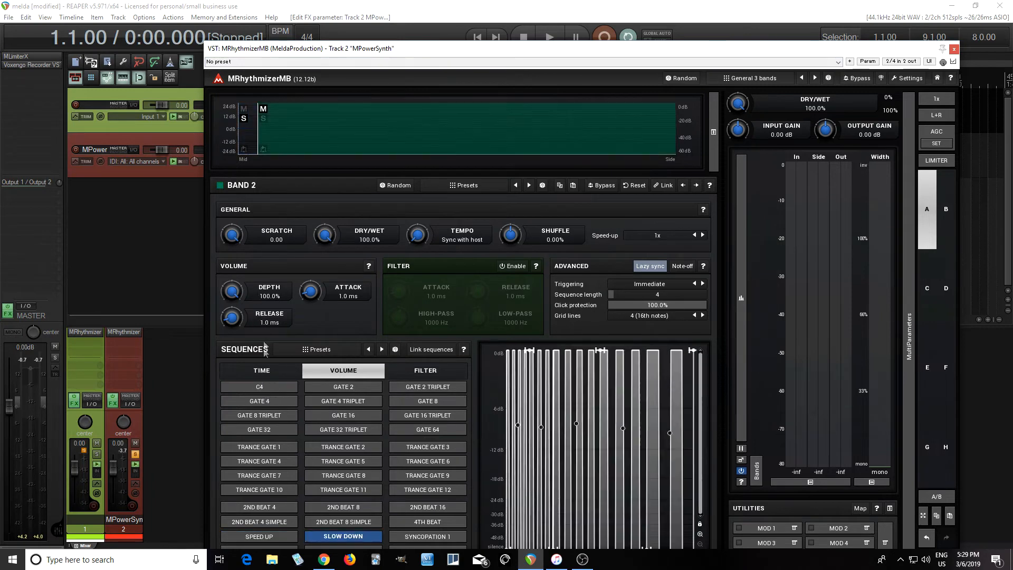
left_click(260, 388)
Audition the looped part with the mid band soloed and with the side band soloed.
left_click(248, 132)
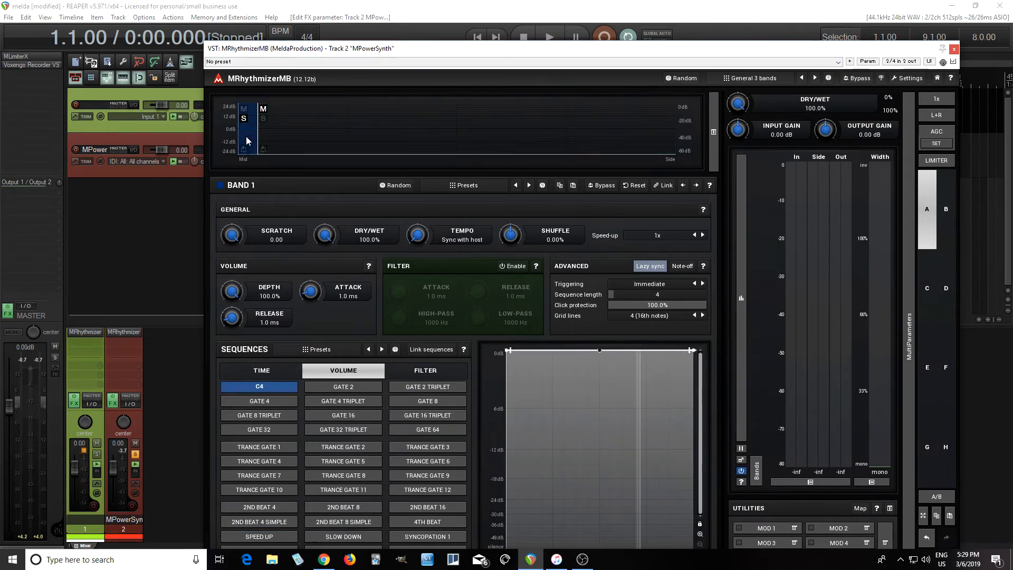
left_click(551, 36)
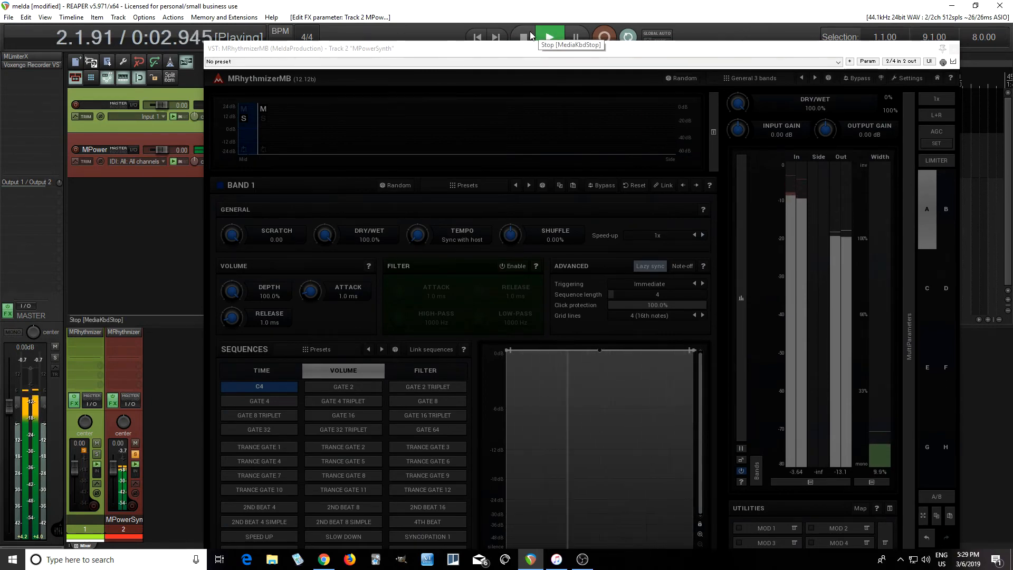
left_click(530, 35)
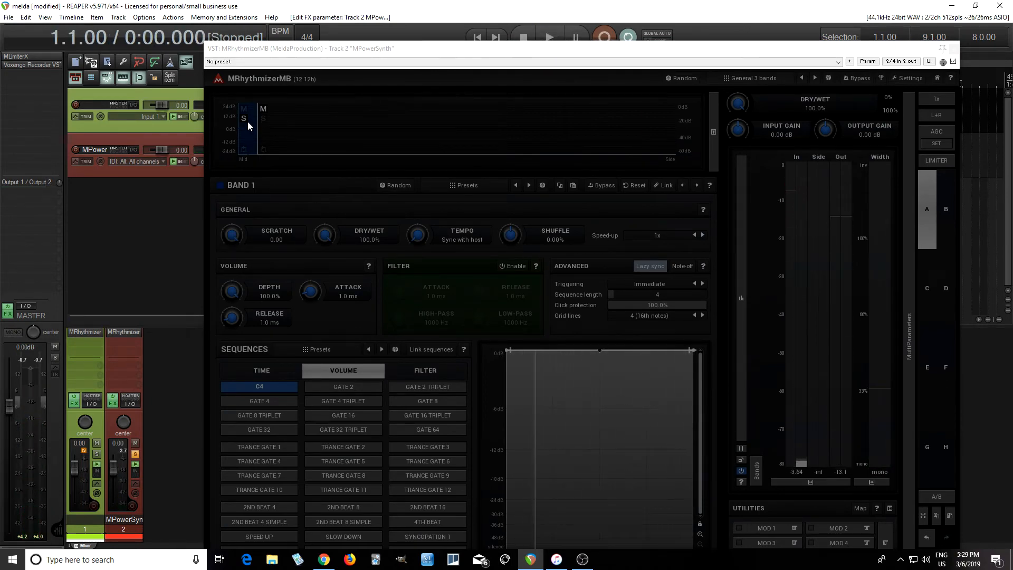
left_click(264, 121)
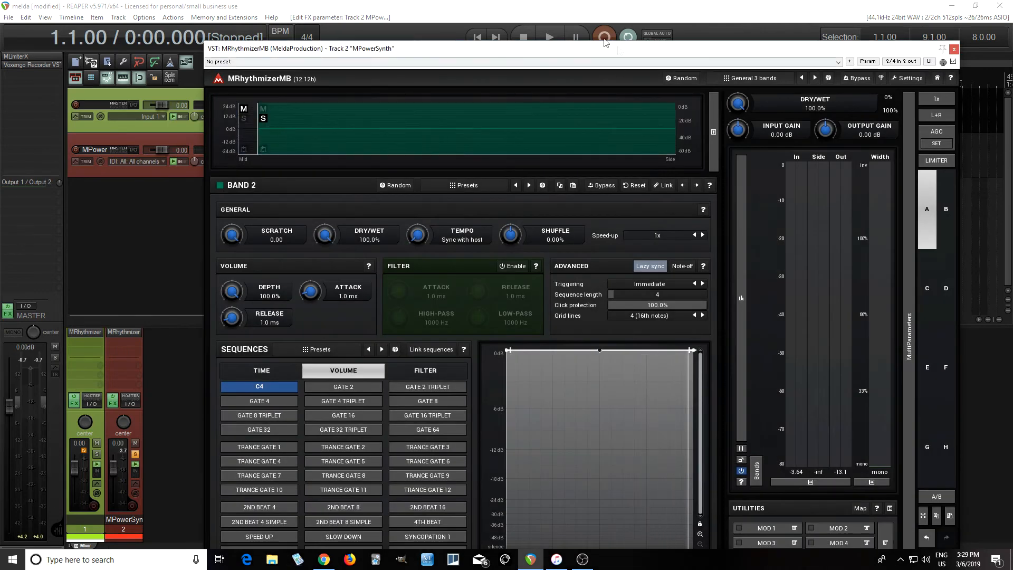
left_click(553, 36)
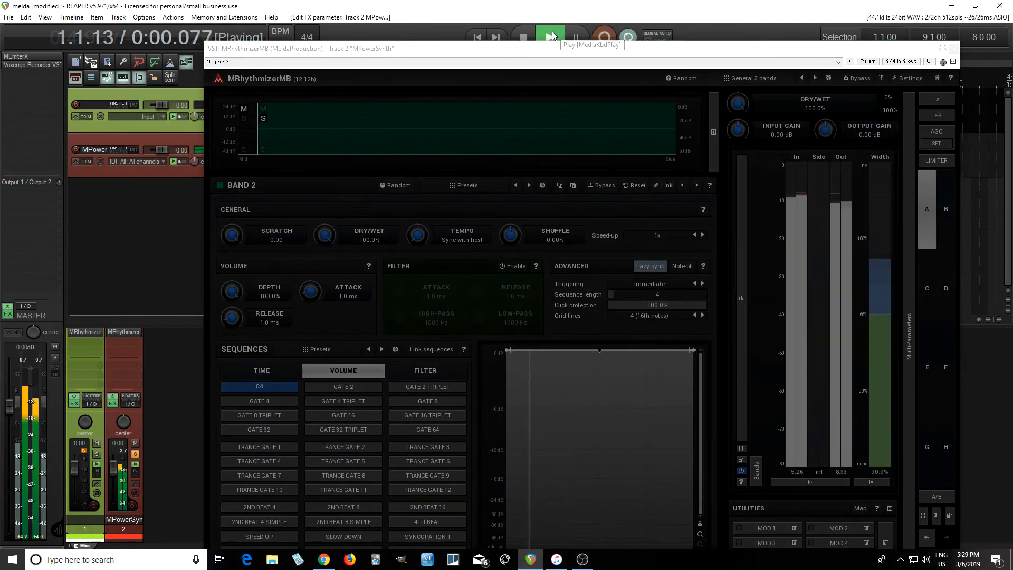
left_click(524, 36)
Try the Trance Gate 11 and Syncopation 2 volume sequences on the soloed band 2, playing the part with Syncopation 2.
left_click_drag(516, 55, 517, 31)
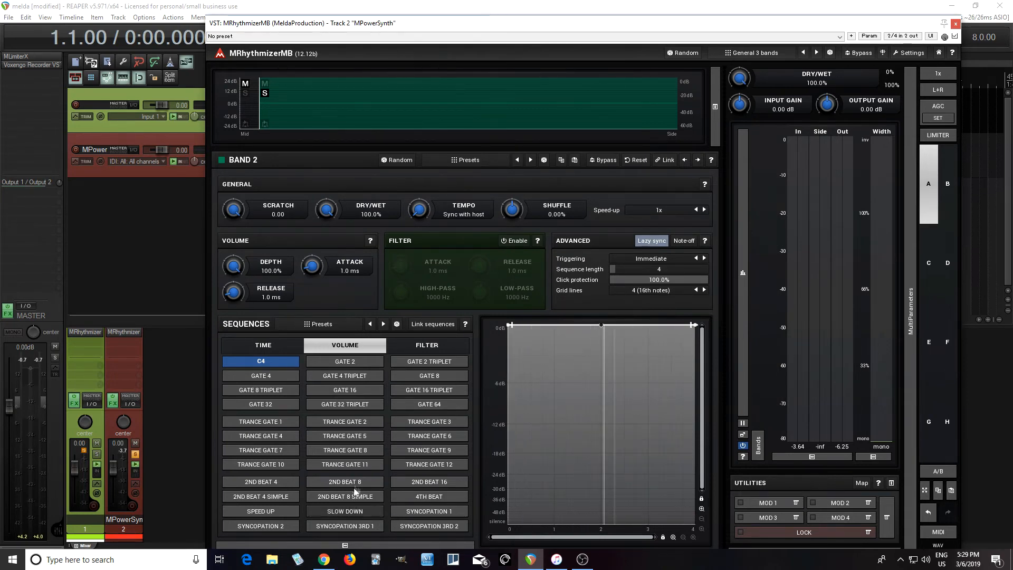
left_click(360, 466)
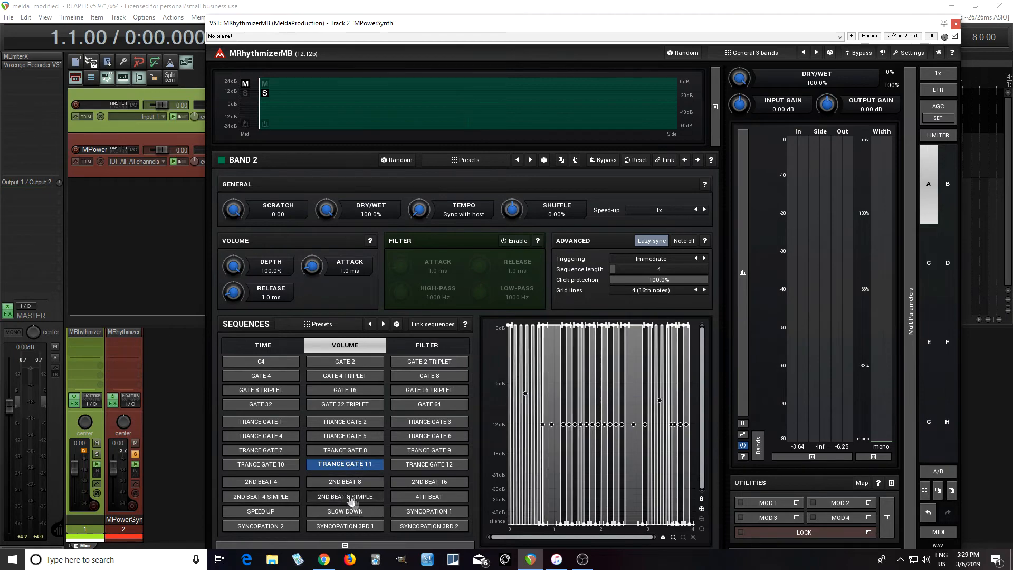
left_click(285, 526)
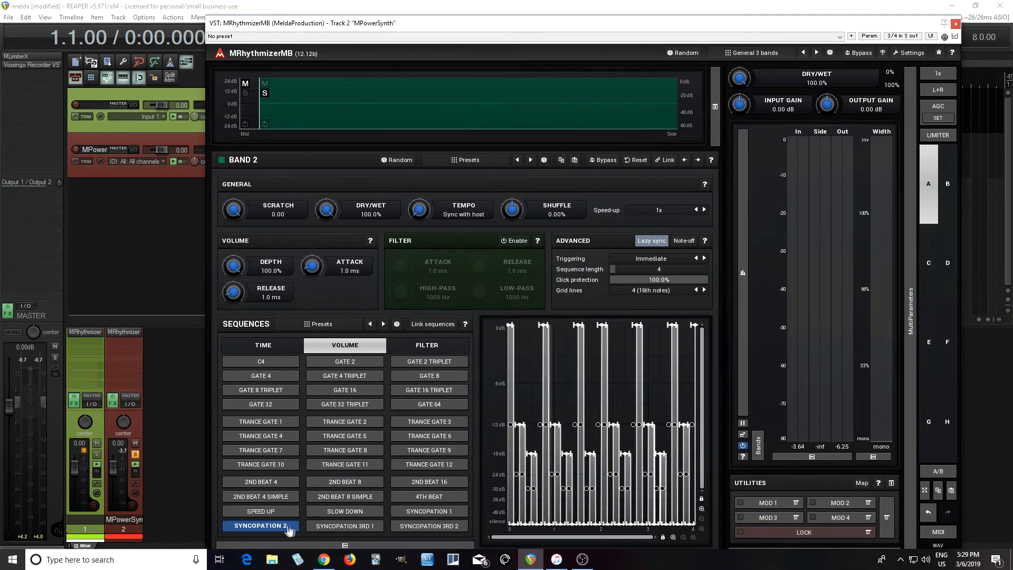
left_click_drag(581, 28, 579, 59)
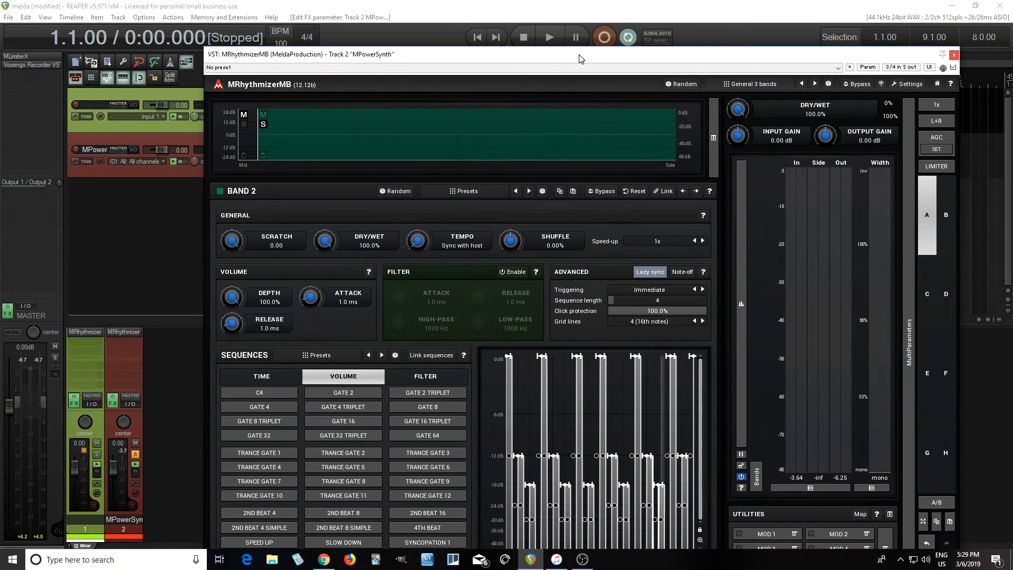
left_click(551, 37)
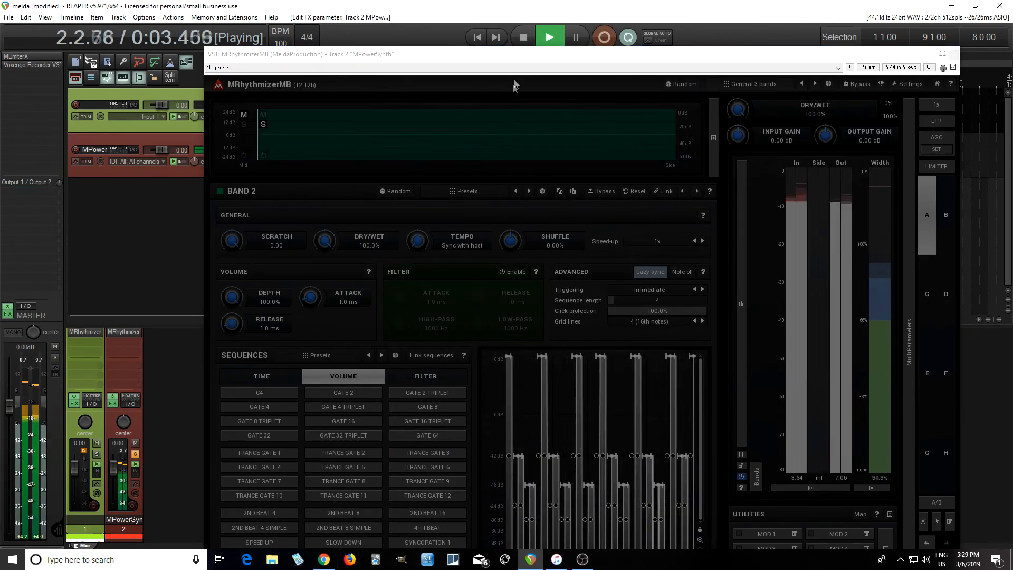
left_click_drag(517, 55, 522, 15)
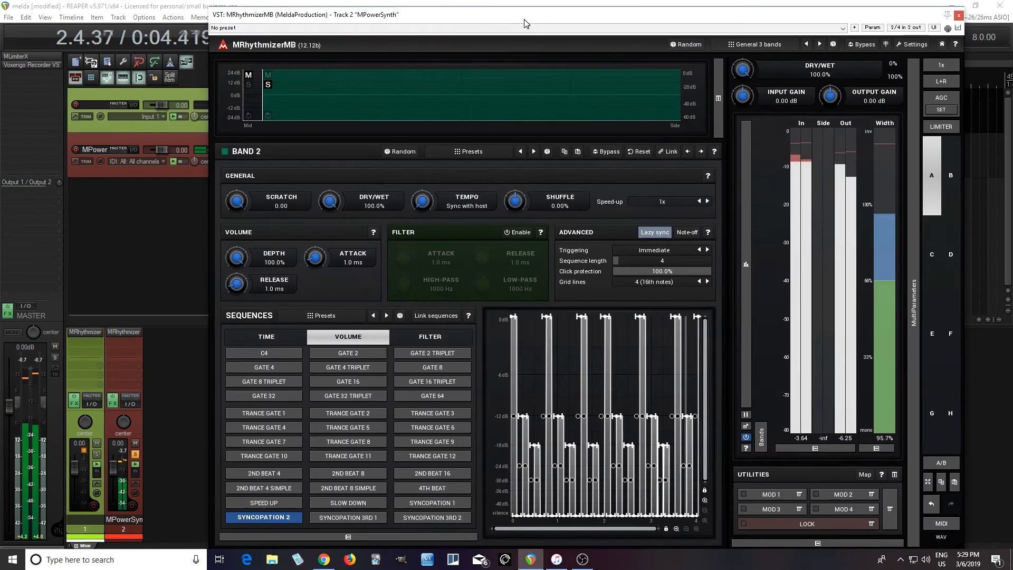
Apply the Syncopation 3rd 1 volume sequence to band 2 during playback, and stop the transport.
left_click(366, 518)
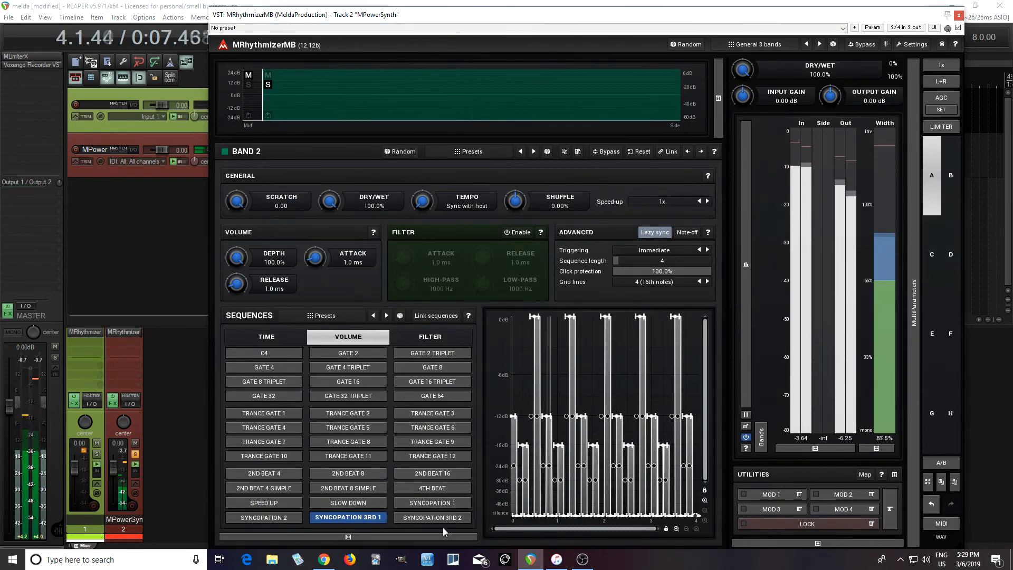
left_click_drag(577, 23, 572, 50)
left_click(525, 35)
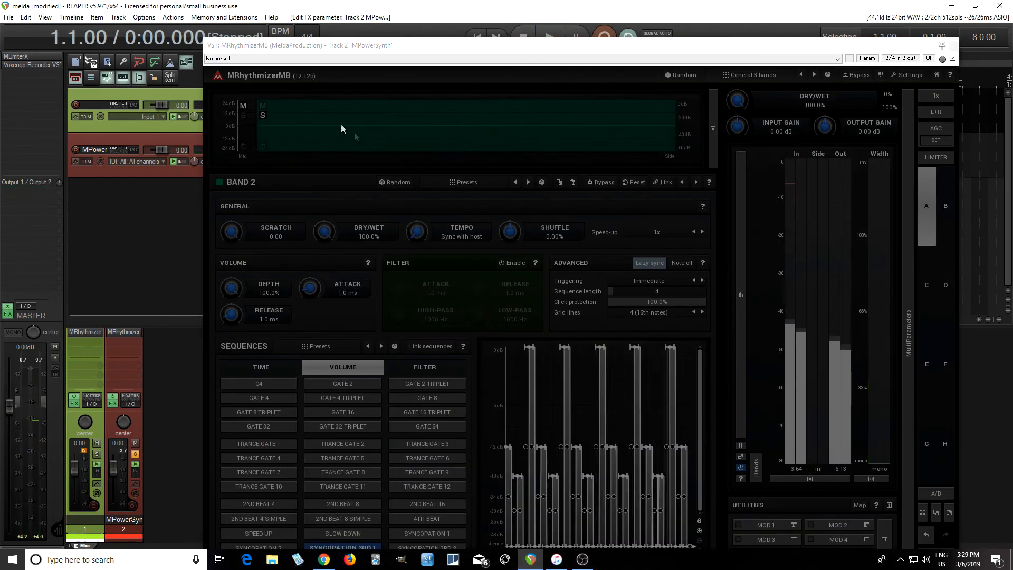
Turn off band 2's solo and move the Mid/Side boundary nearly a third of the way toward Side while playing the part.
left_click(264, 118)
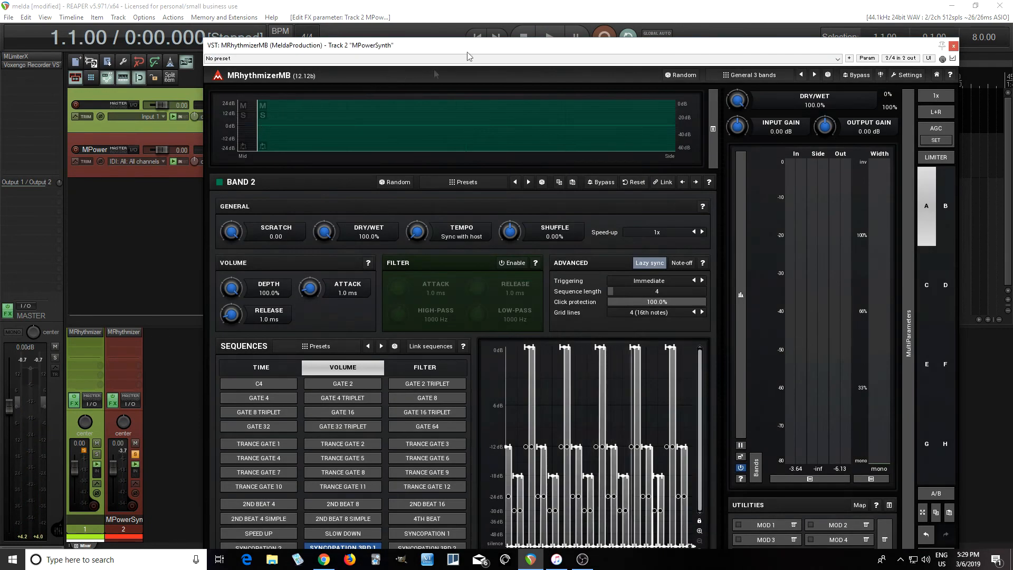
left_click_drag(482, 46, 484, 45)
left_click(549, 34)
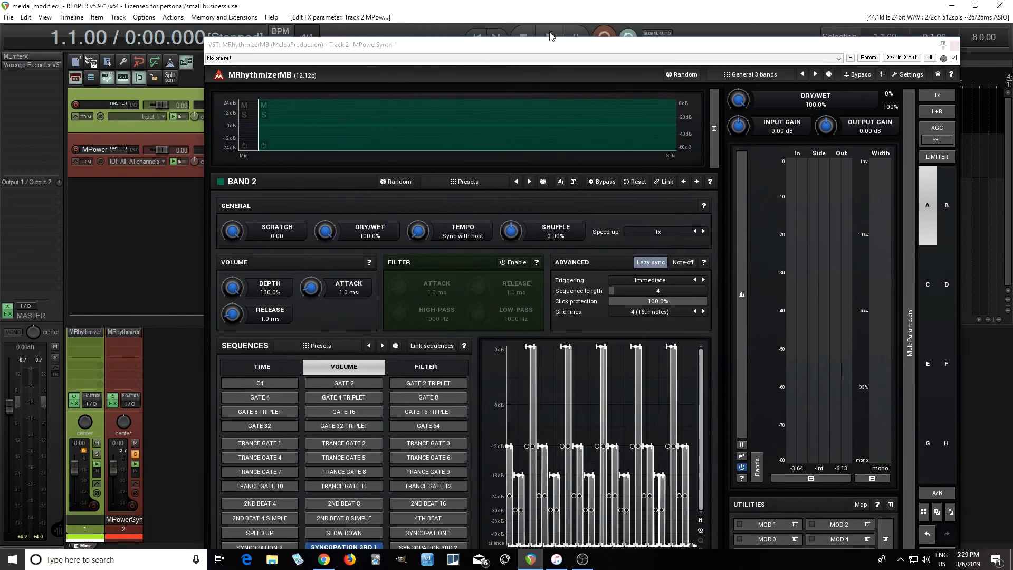
mouse_move(264, 126)
left_click_drag(258, 130, 373, 130)
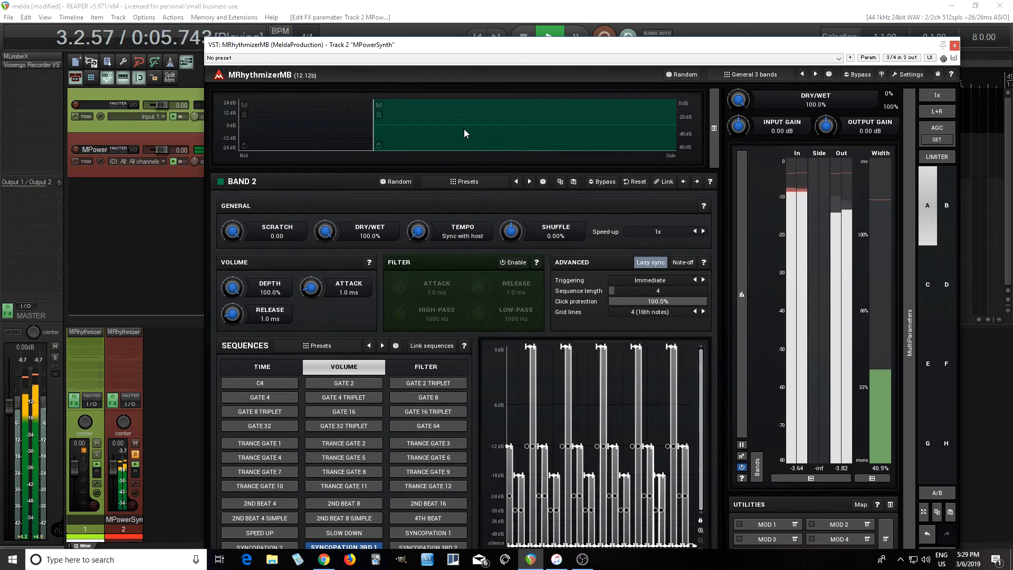
left_click_drag(525, 47, 512, 11)
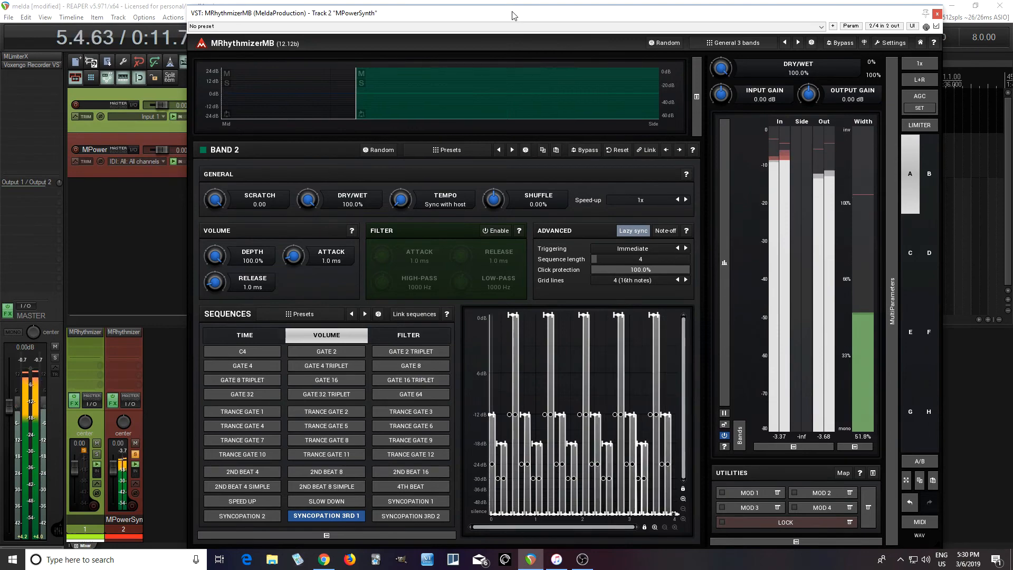
left_click_drag(513, 16, 528, 46)
left_click(527, 36)
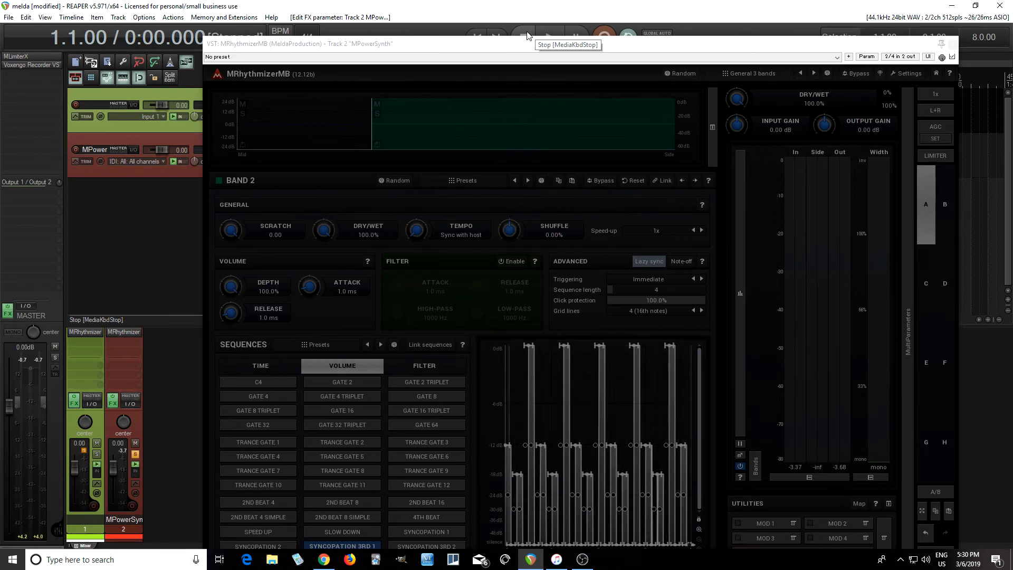
Look through the plugin's global preset list without loading a preset.
left_click(748, 74)
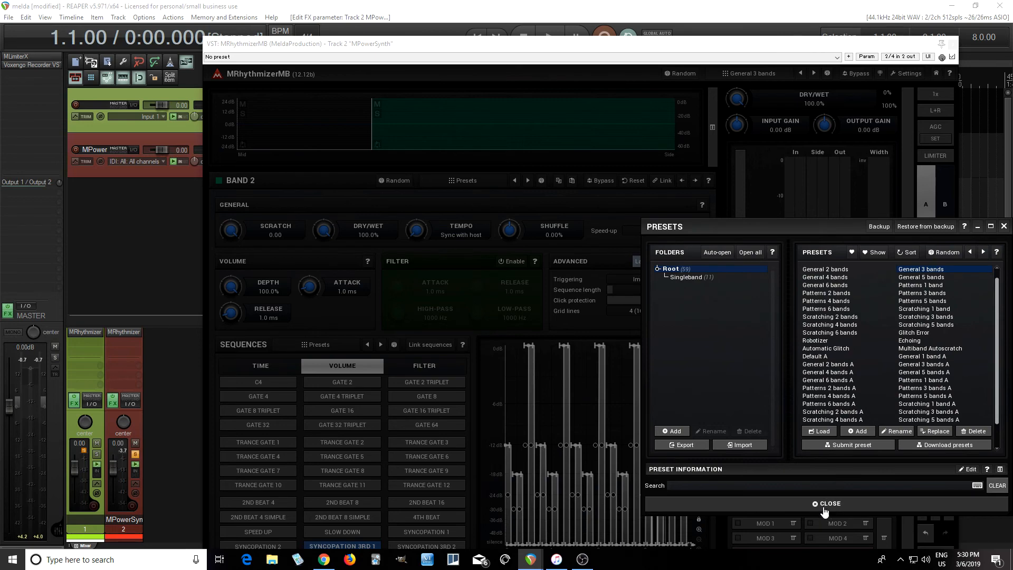
scroll(814, 386, "up", 1)
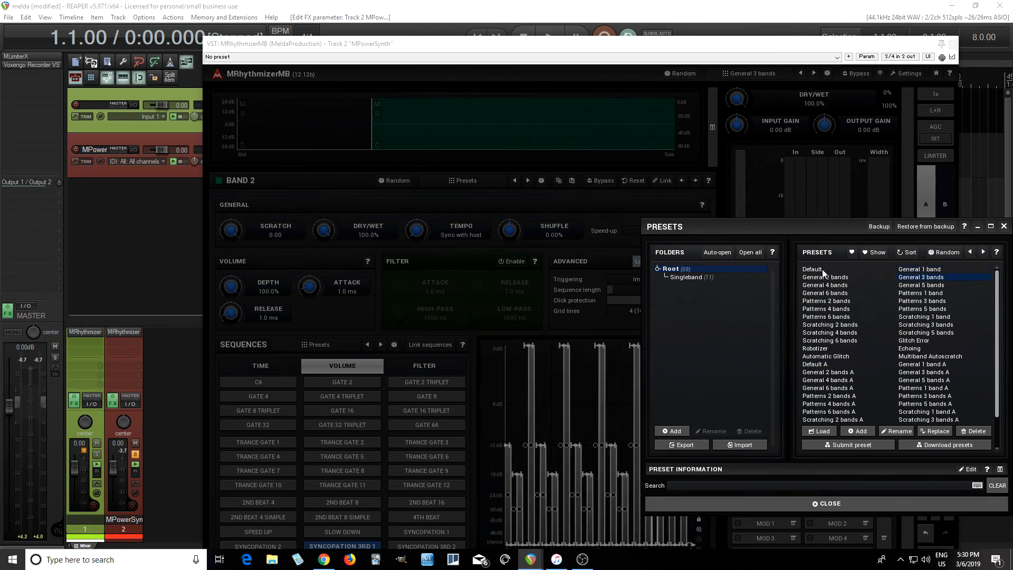
left_click(1004, 226)
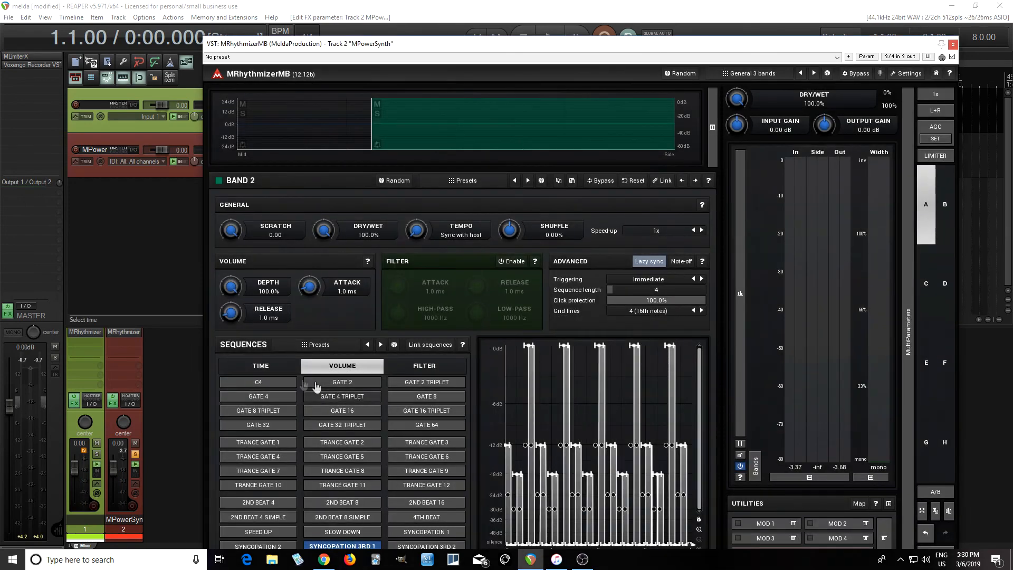
Show the Time sequences for band 2 with the whole sequence list in view.
left_click(260, 366)
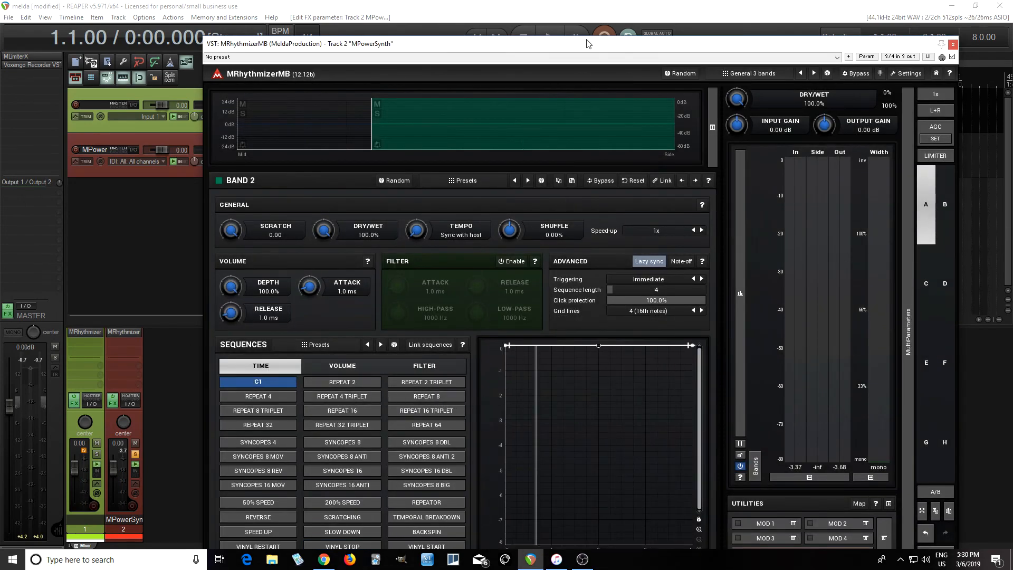
left_click_drag(588, 44, 580, 27)
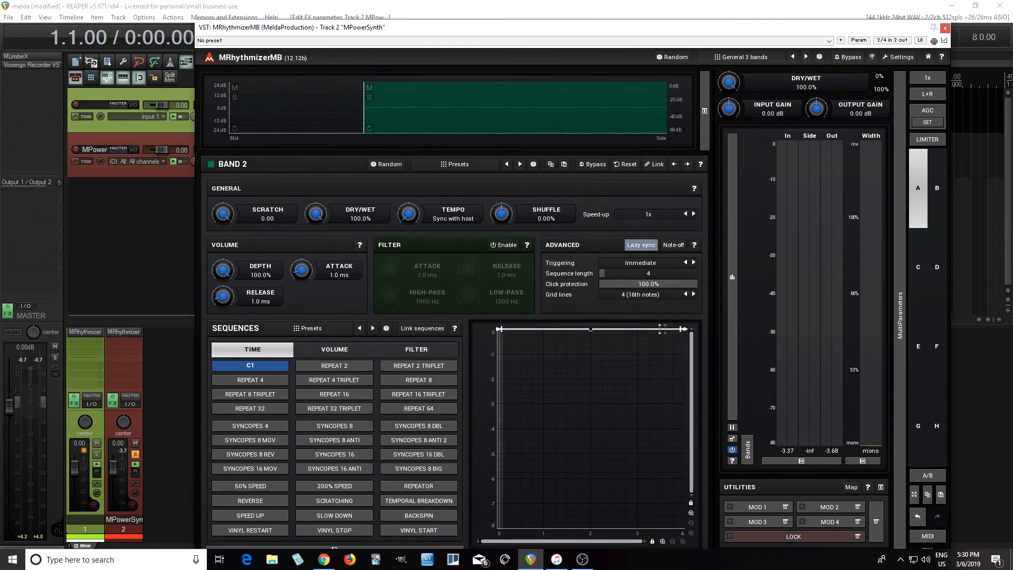